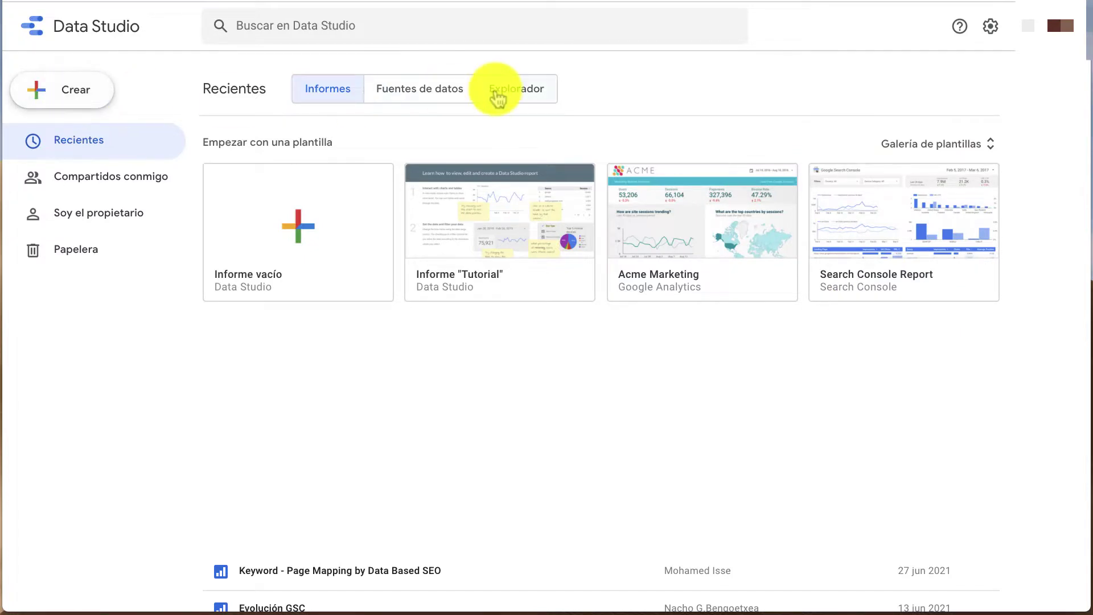
# Glance at Data Sources, then start a new blank report from the Reports list.
pyautogui.click(464, 95)
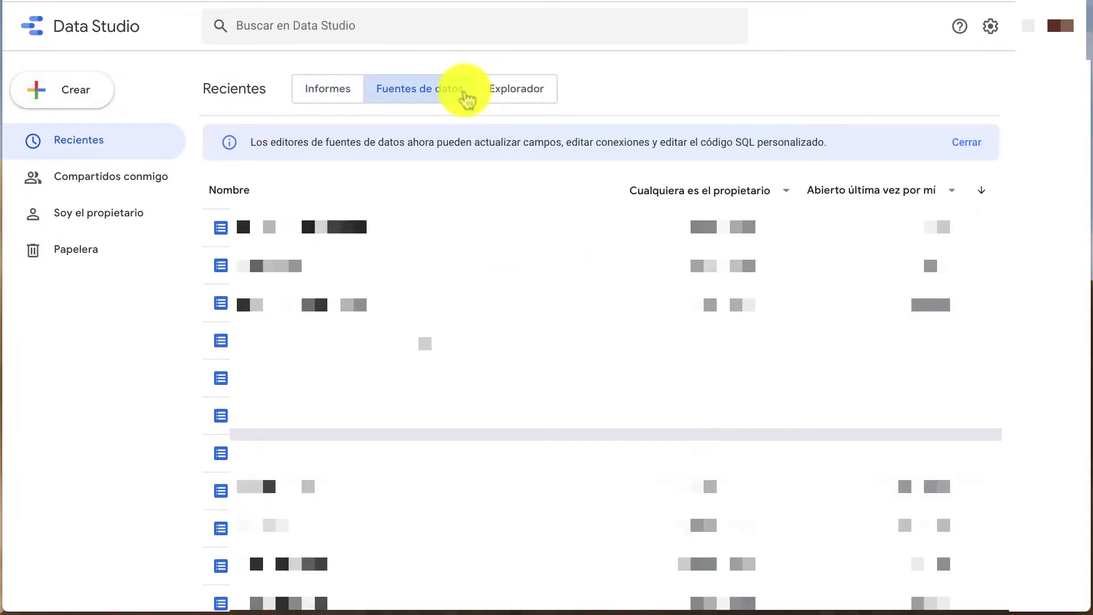
pyautogui.click(330, 99)
pyautogui.click(34, 100)
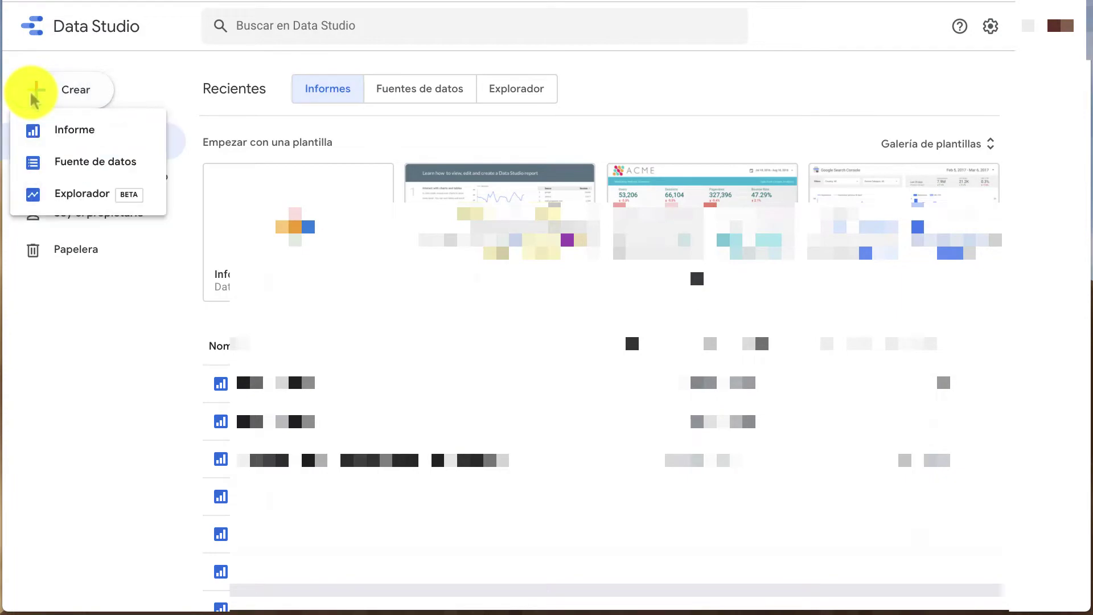
pyautogui.click(79, 129)
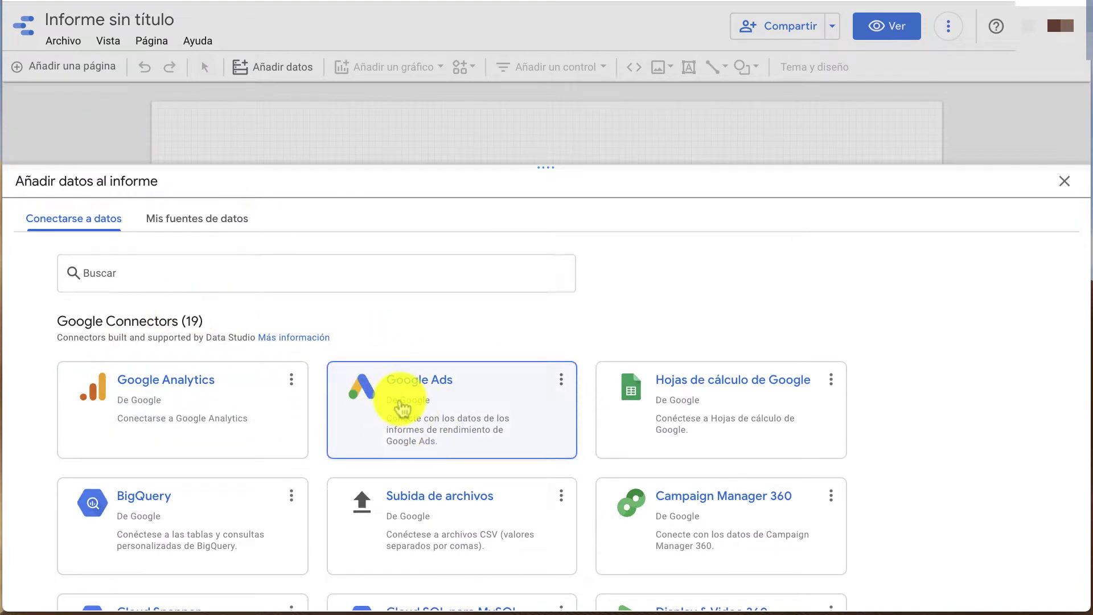
# Search the connector gallery for 'google ads' and browse the partner connectors.
pyautogui.click(384, 281)
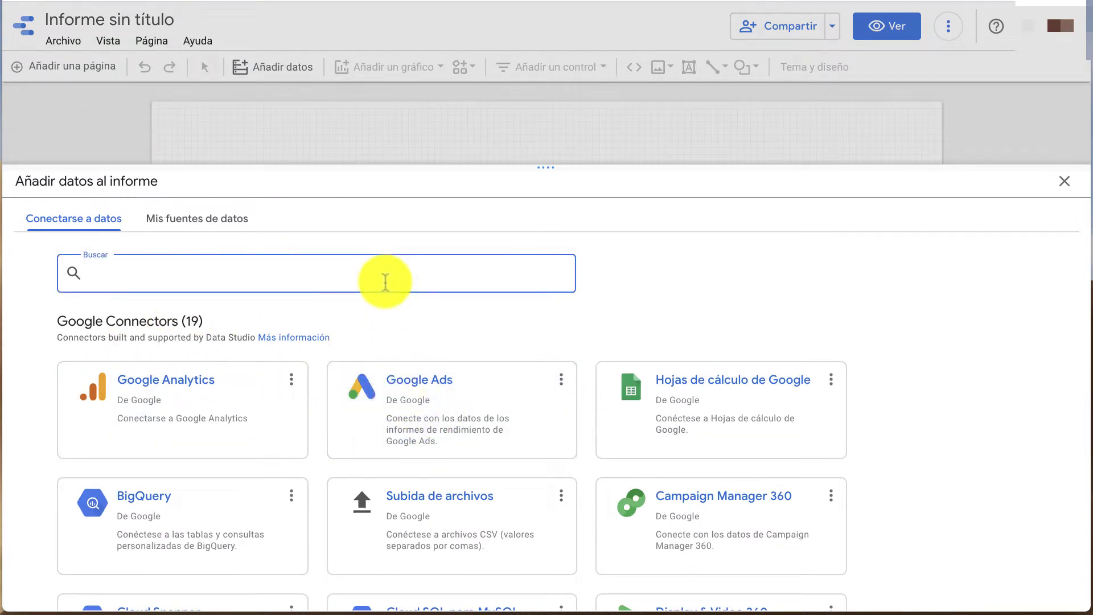
pyautogui.write('google a')
pyautogui.write('ds')
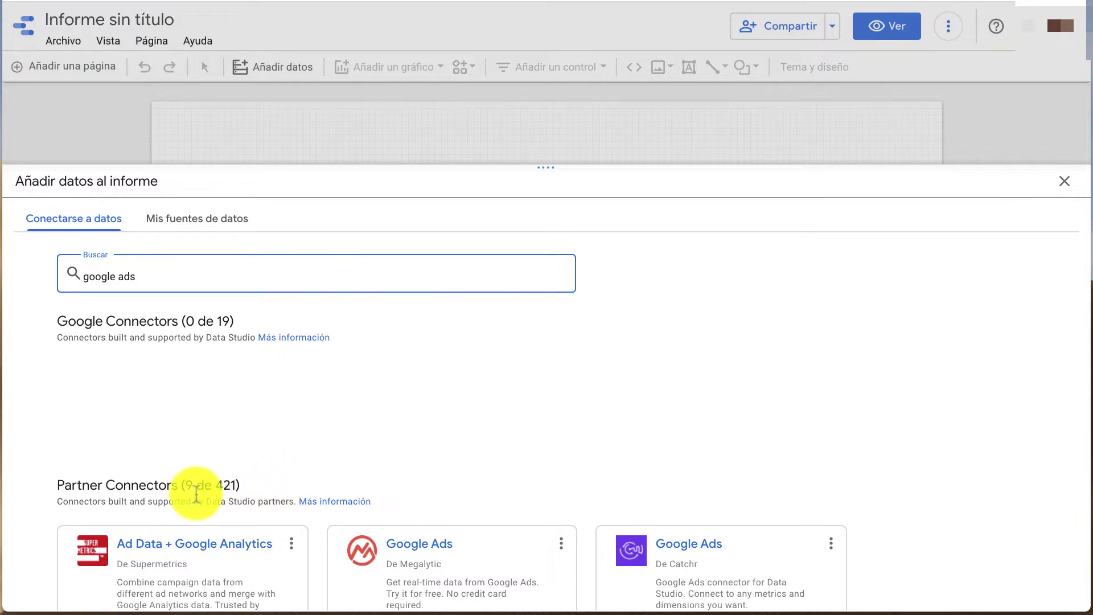
pyautogui.scroll(-2, 354, 481)
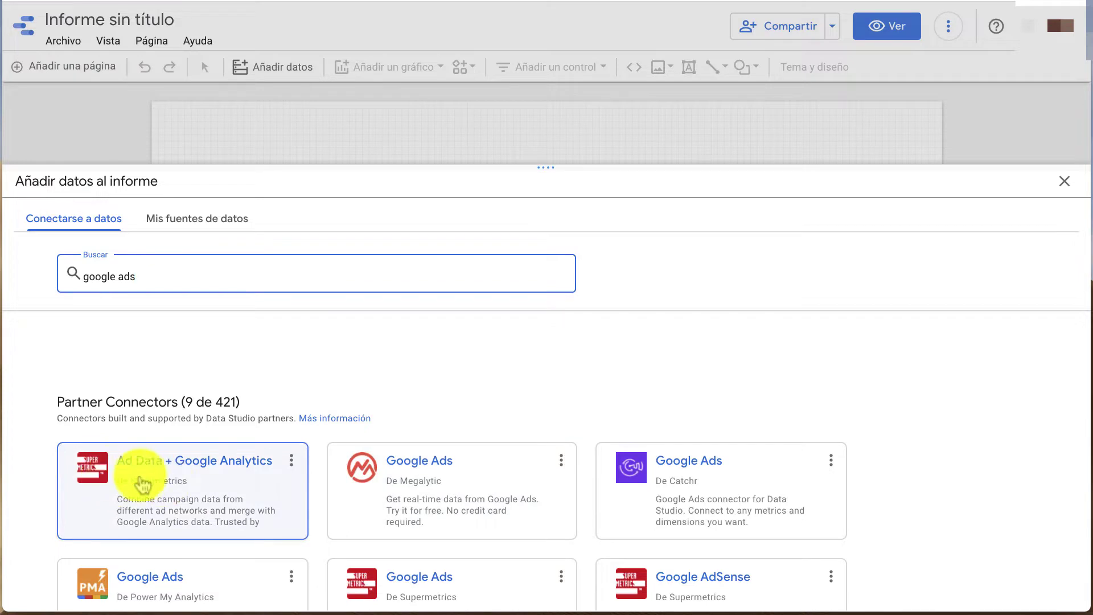
pyautogui.scroll(-2, 285, 475)
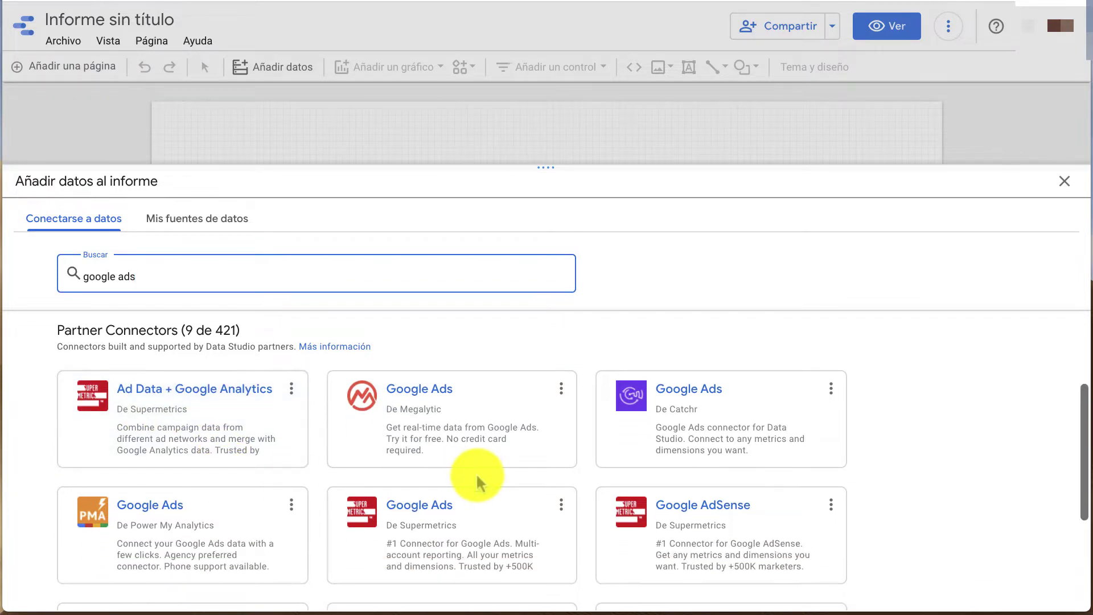
pyautogui.scroll(-3, 450, 444)
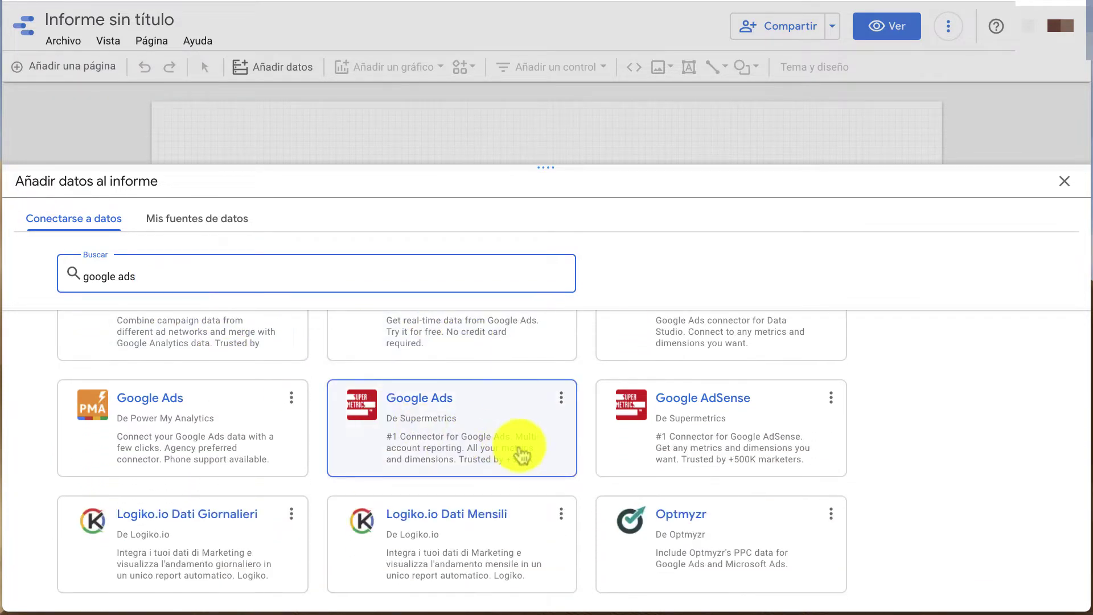
pyautogui.scroll(-2, 791, 449)
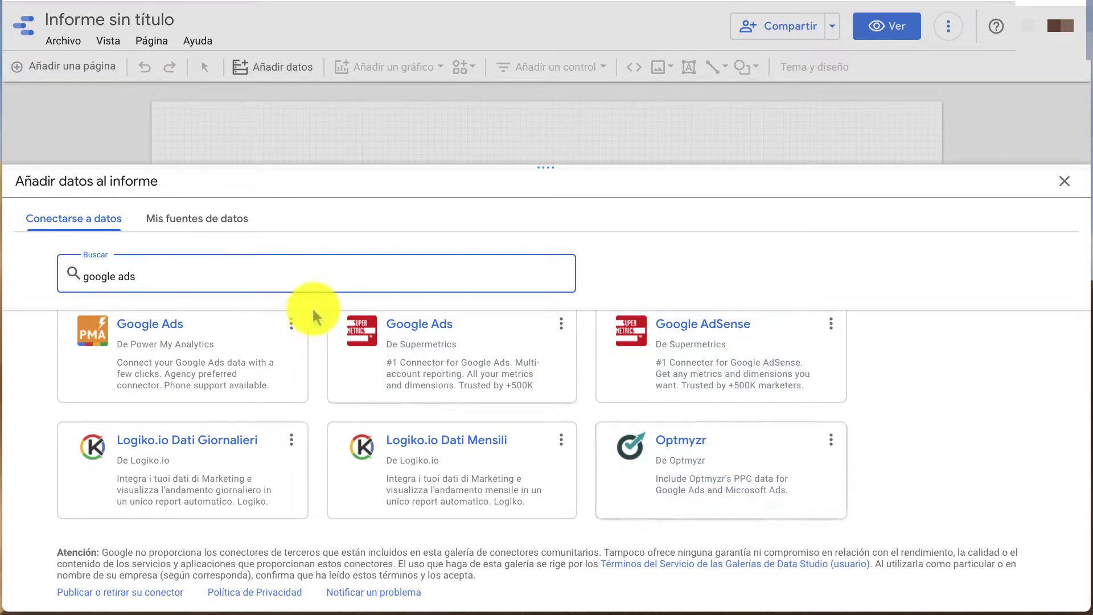
# Clear the search and open the Google Ads connector made by Google.
pyautogui.tripleClick(244, 277)
pyautogui.press('BackSpace')
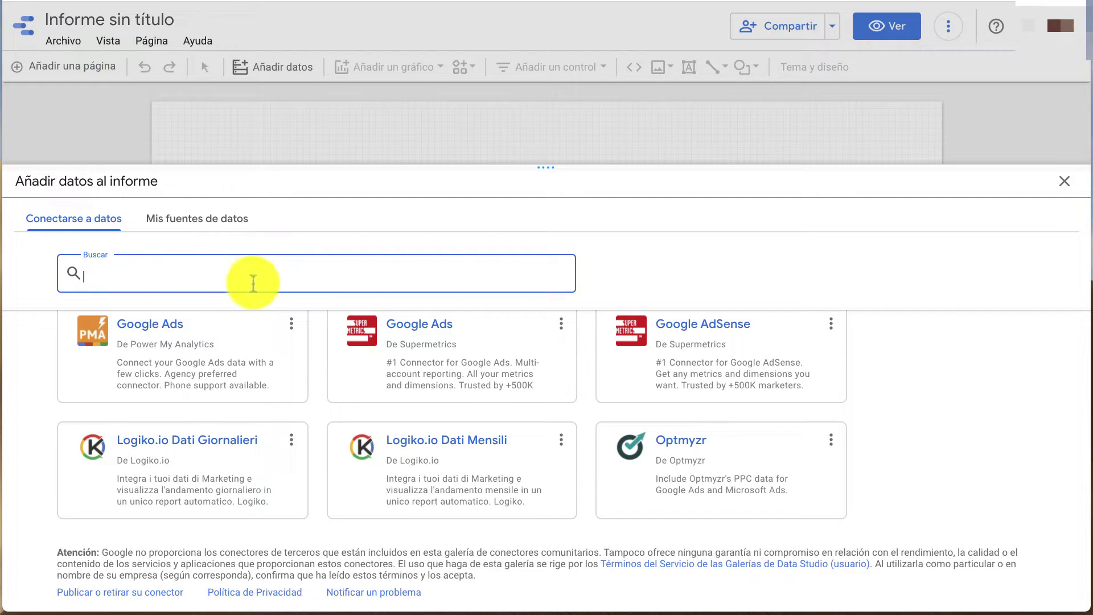
pyautogui.scroll(5, 391, 501)
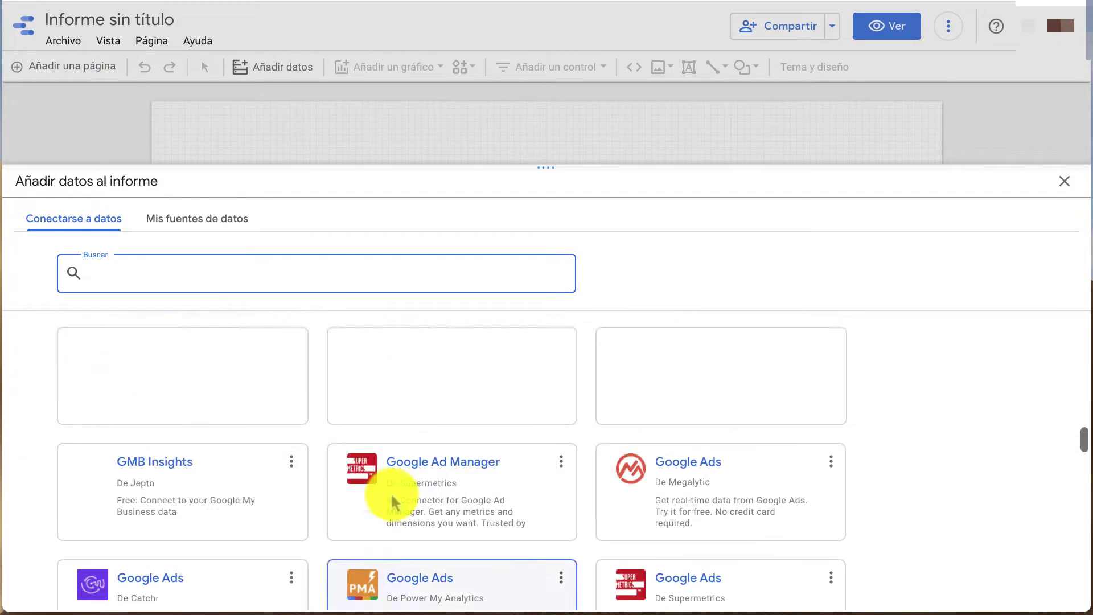
pyautogui.scroll(10, 402, 512)
pyautogui.scroll(10, 408, 508)
pyautogui.scroll(5, 406, 512)
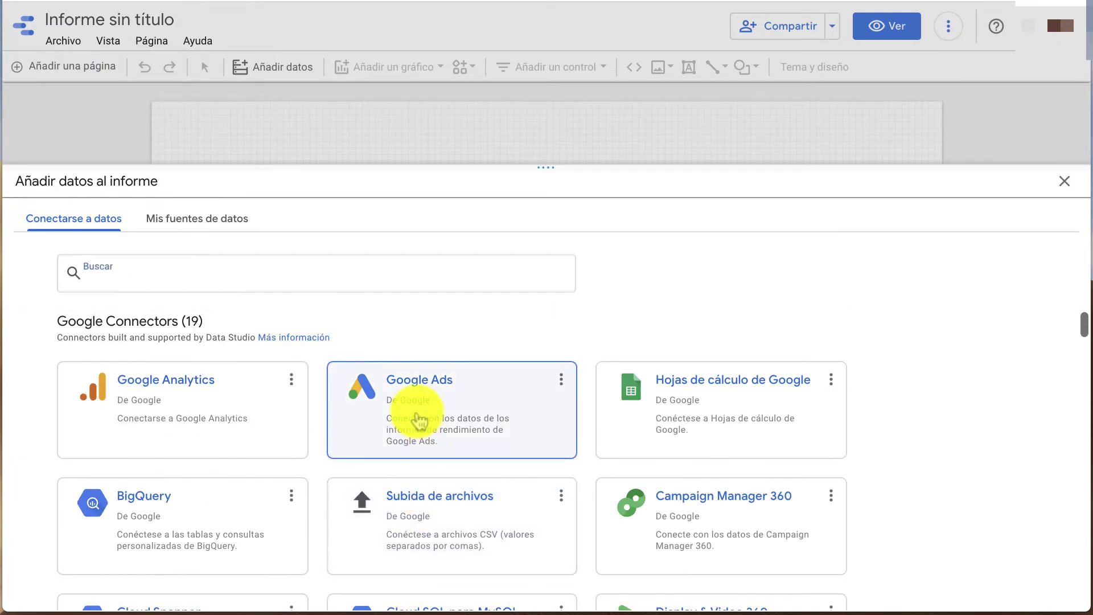
pyautogui.click(419, 420)
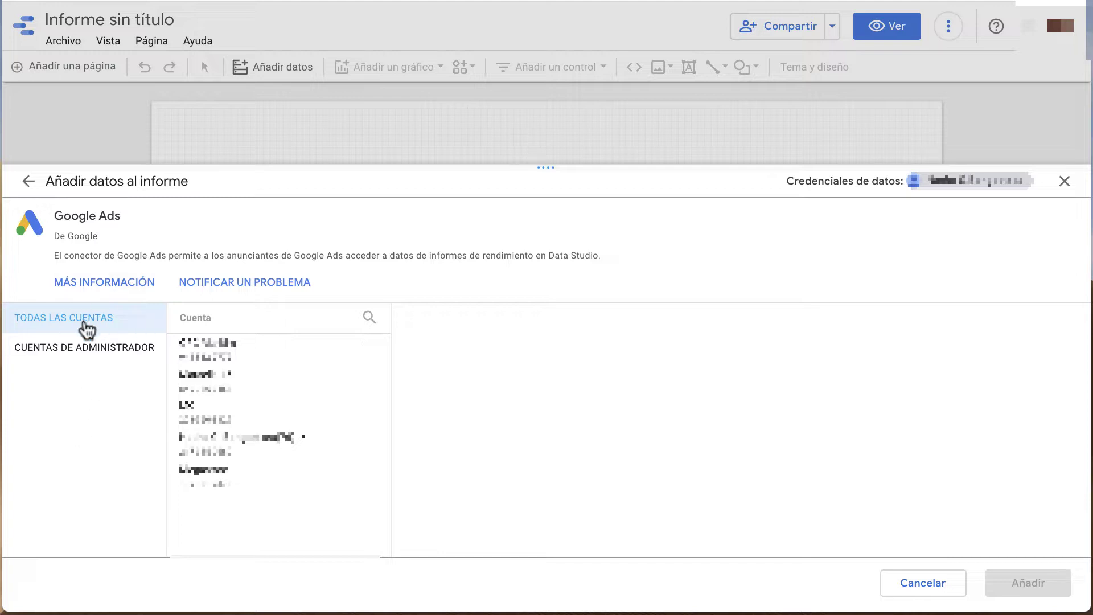
# Browse manager accounts and drill down to the second sub-manager's 28 accounts.
pyautogui.click(251, 365)
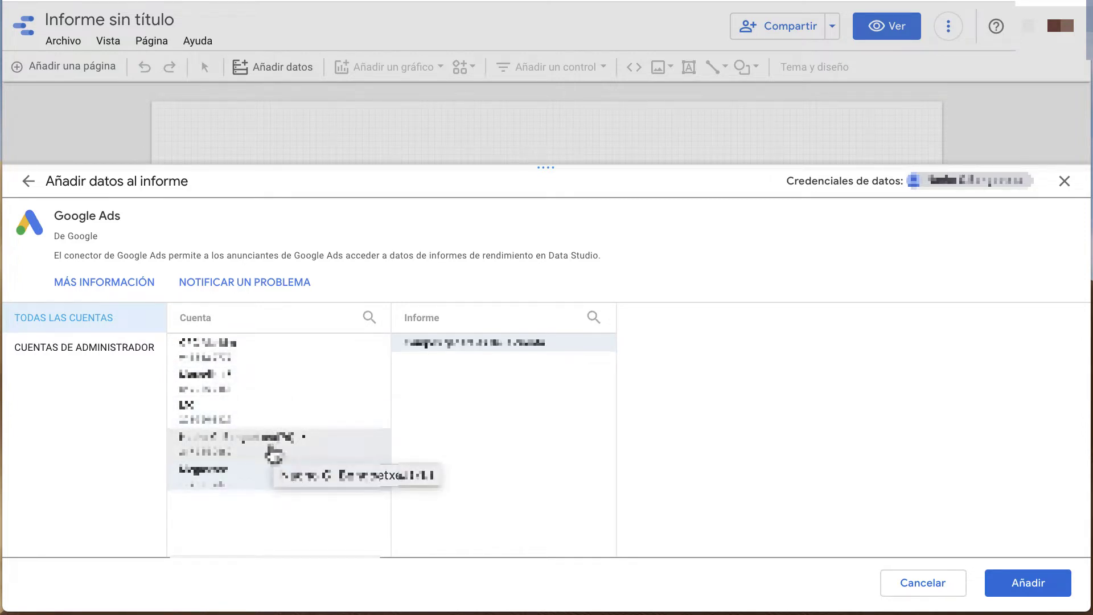
pyautogui.click(274, 453)
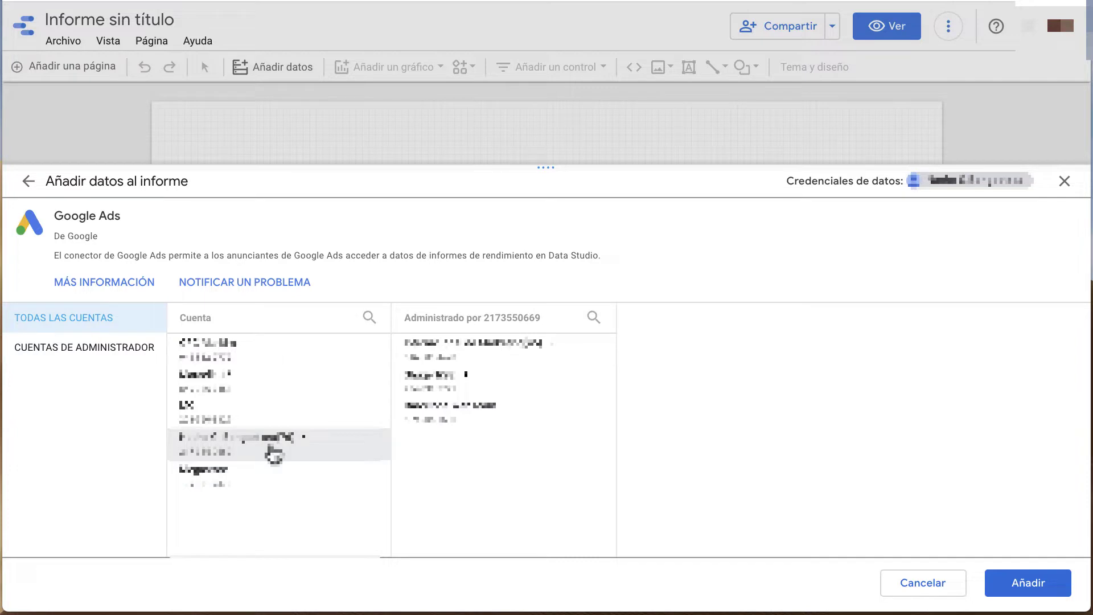
pyautogui.click(93, 358)
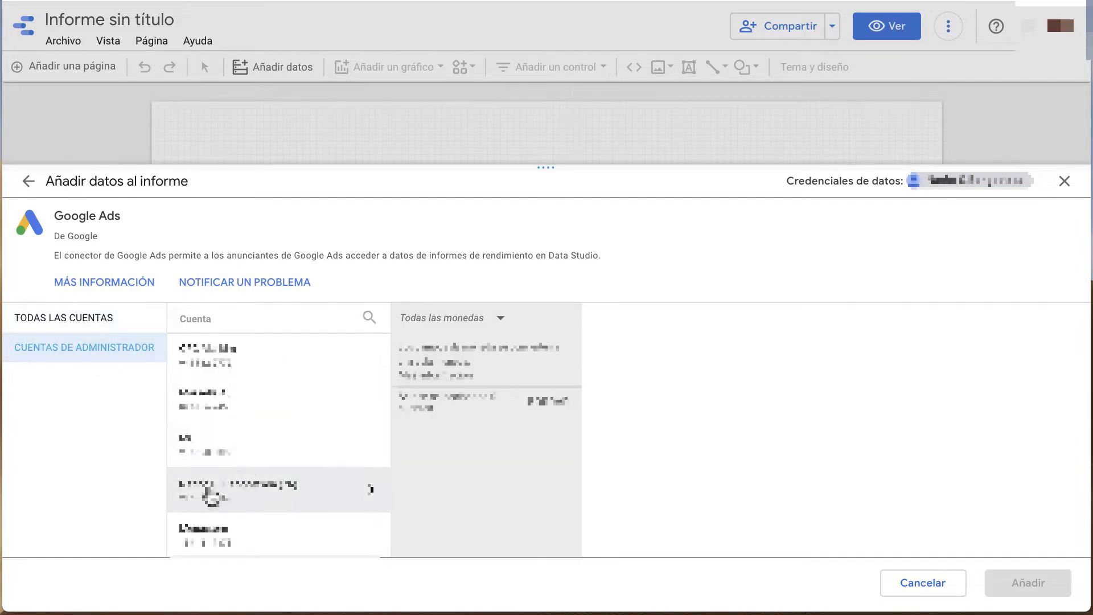
pyautogui.click(289, 503)
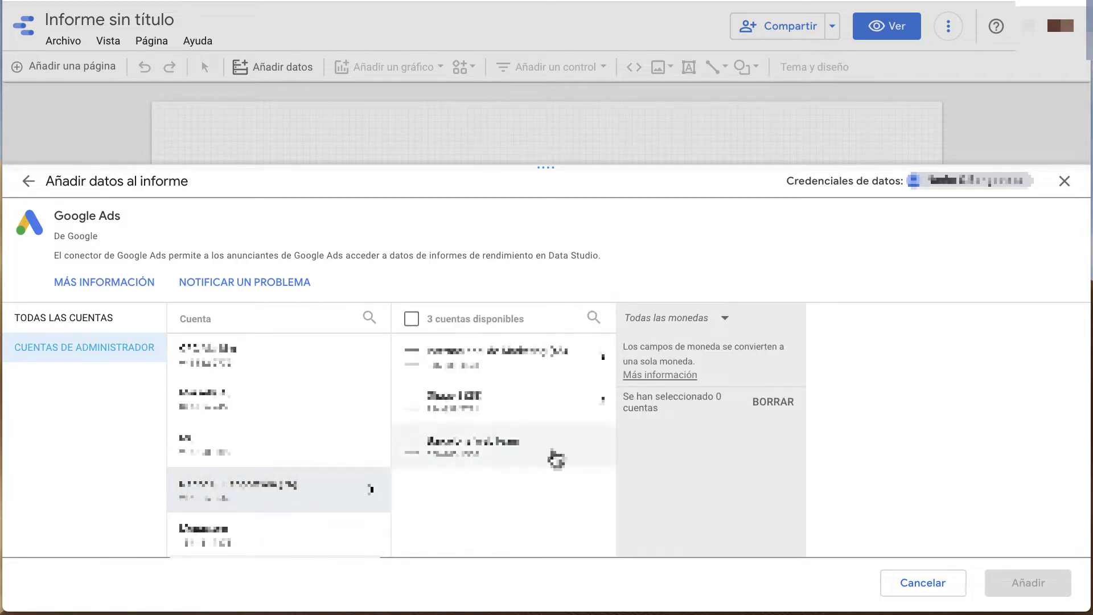
pyautogui.click(529, 409)
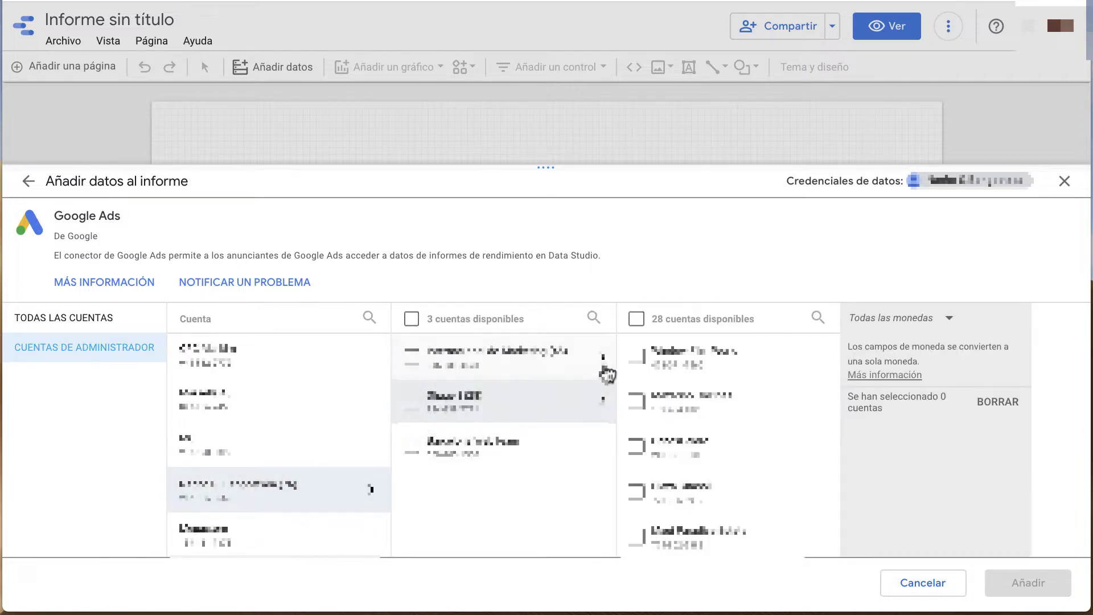
# Tick the first five accounts and add them to the report.
pyautogui.click(641, 354)
pyautogui.click(637, 400)
pyautogui.click(636, 446)
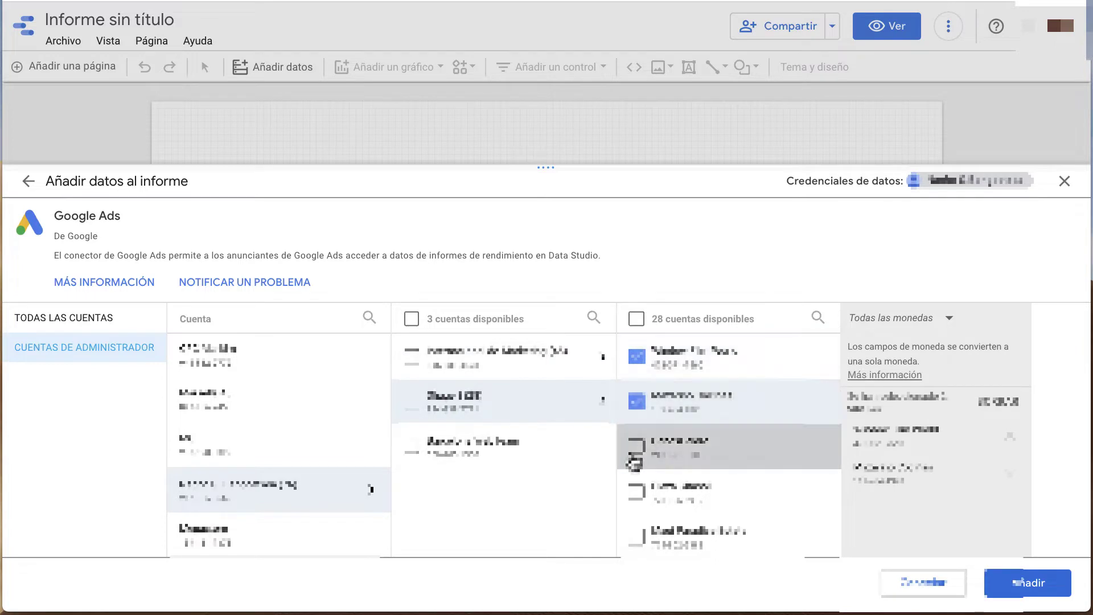
pyautogui.click(637, 491)
pyautogui.click(637, 537)
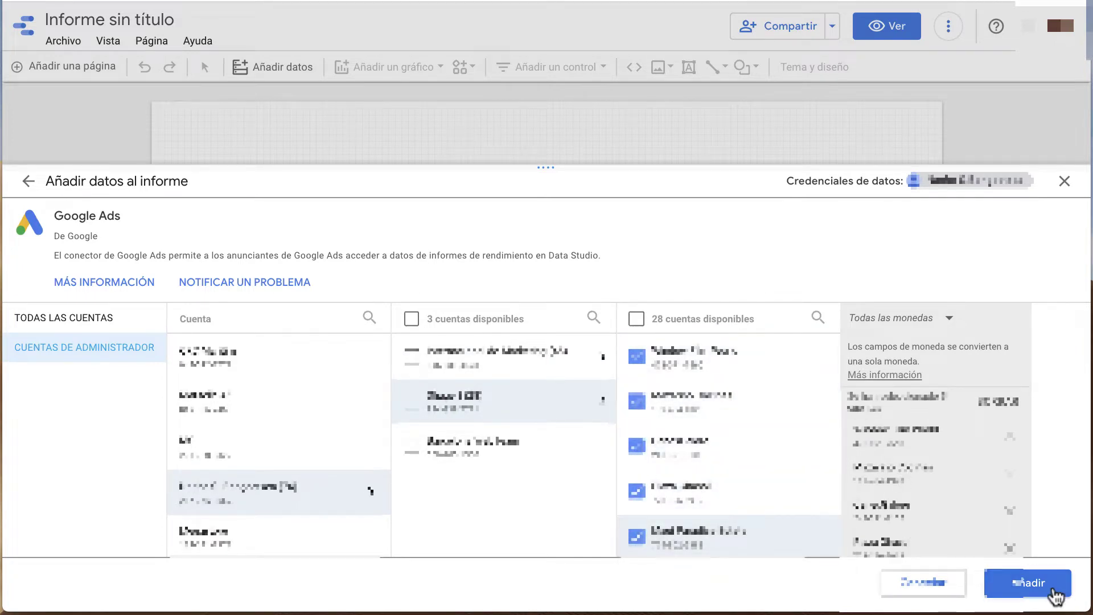
pyautogui.click(1053, 592)
pyautogui.click(1053, 595)
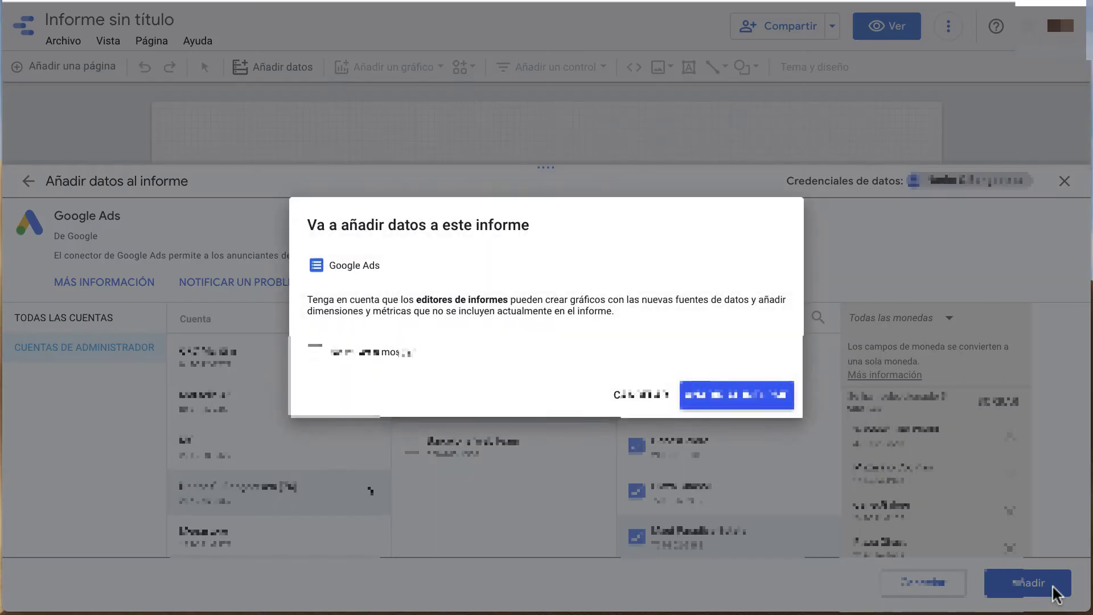
# Confirm adding the data, enlarge the clicks-per-ad-group table to 19 rows, and shift it down-right.
pyautogui.click(791, 405)
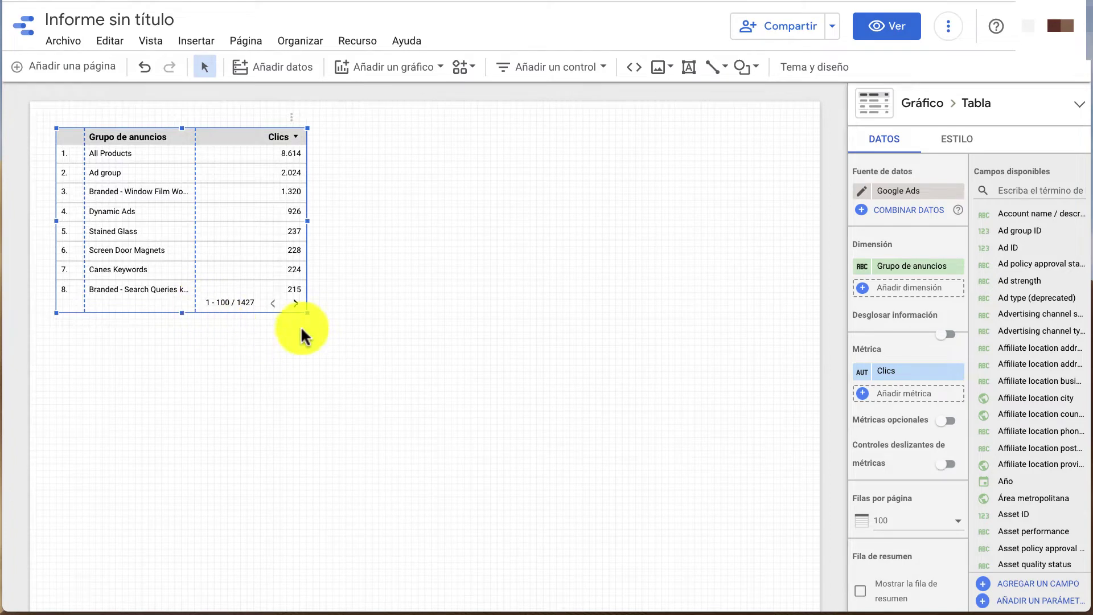
pyautogui.moveTo(308, 313)
pyautogui.mouseDown()
pyautogui.moveTo(631, 434)
pyautogui.moveTo(726, 531)
pyautogui.mouseUp()
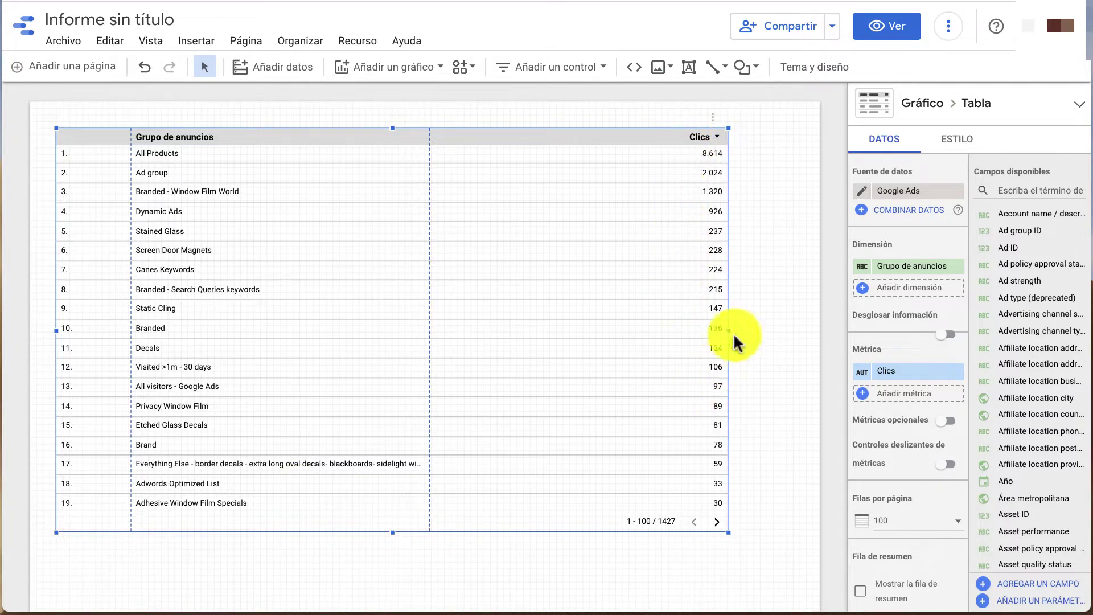
pyautogui.moveTo(535, 133); pyautogui.dragTo(581, 196)
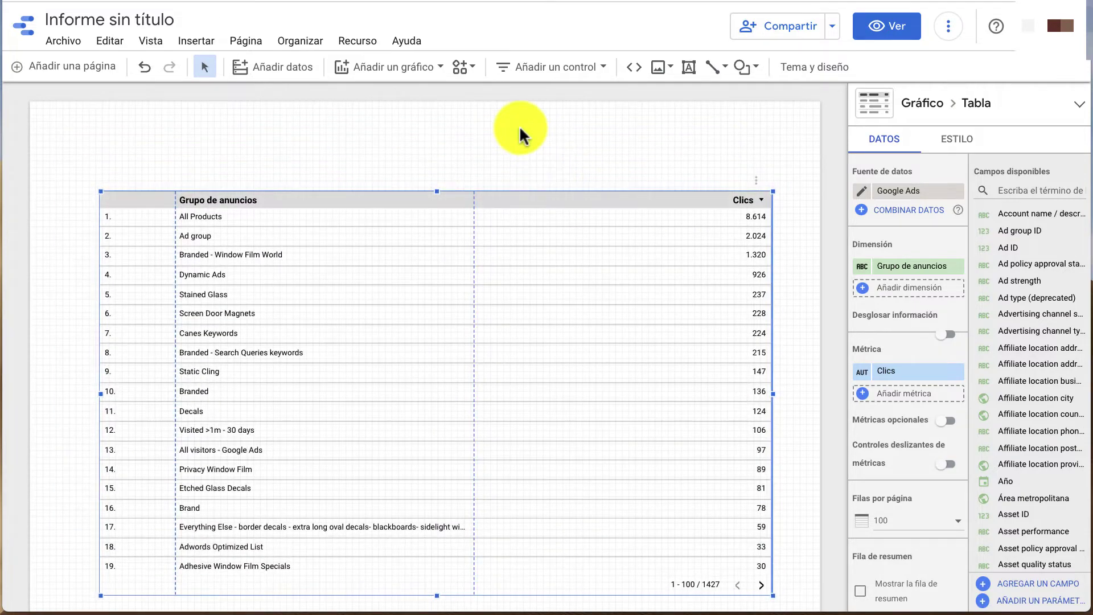
# Place a dropdown list control at the top-left filtering on Account name / description.
pyautogui.click(534, 71)
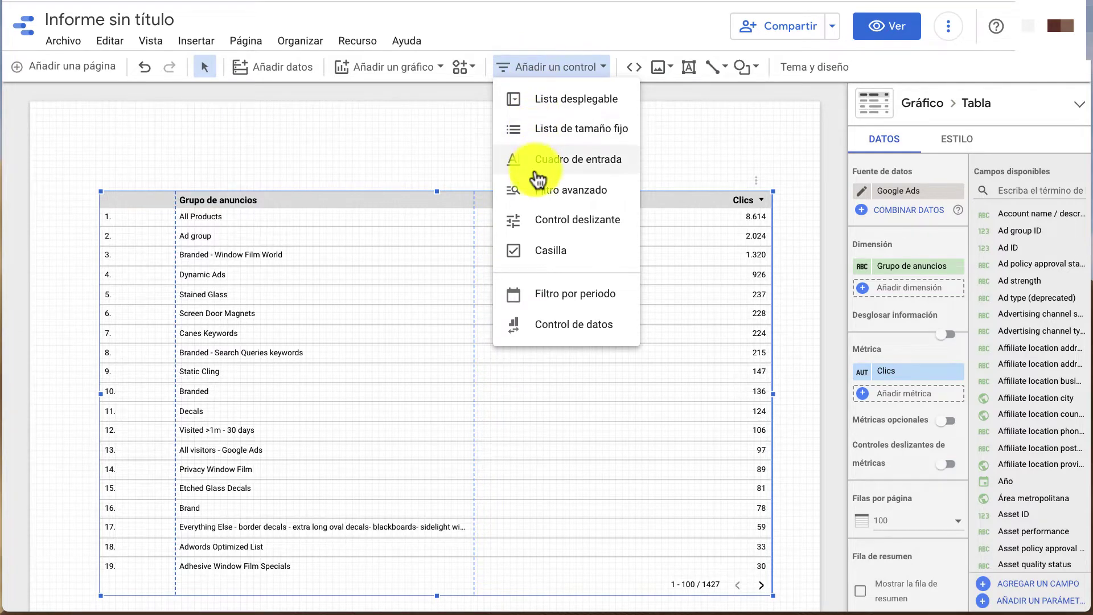
pyautogui.click(516, 100)
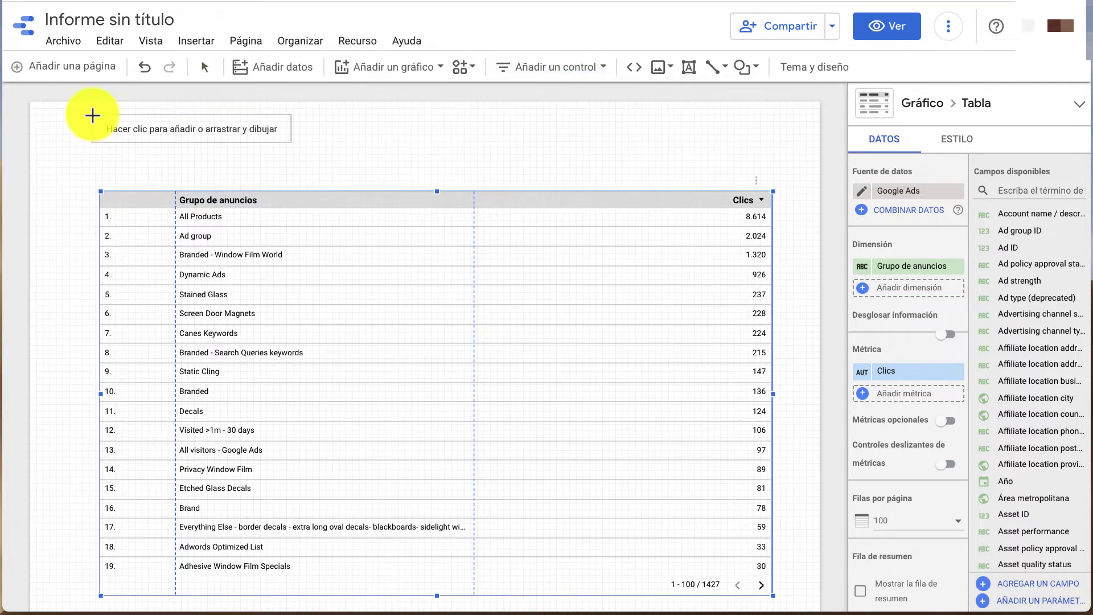
pyautogui.click(92, 116)
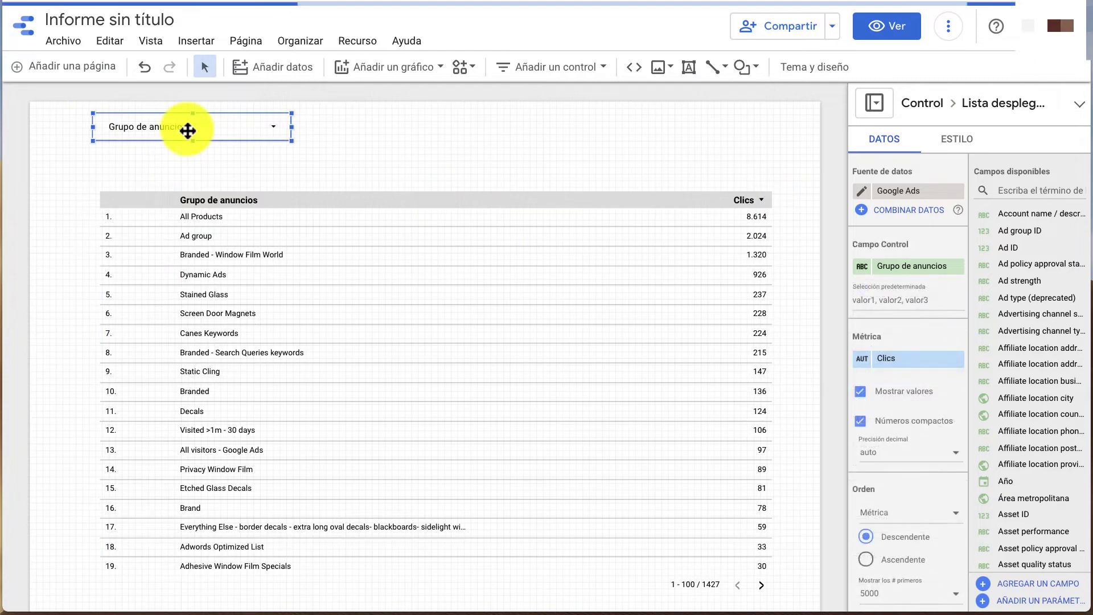
pyautogui.click(919, 266)
pyautogui.write('a')
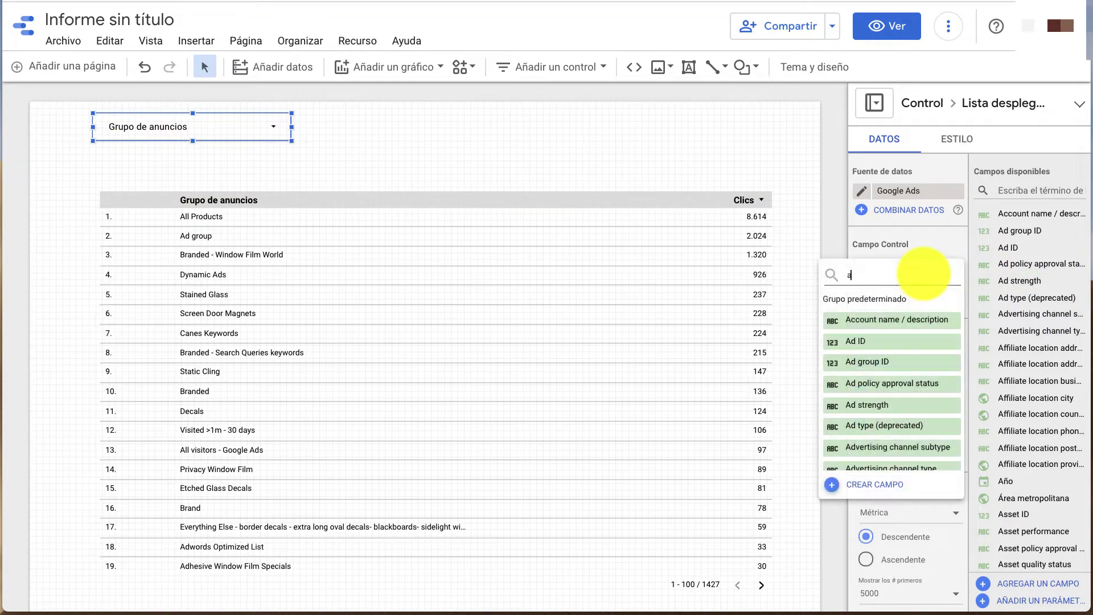
pyautogui.write('cc')
pyautogui.click(923, 320)
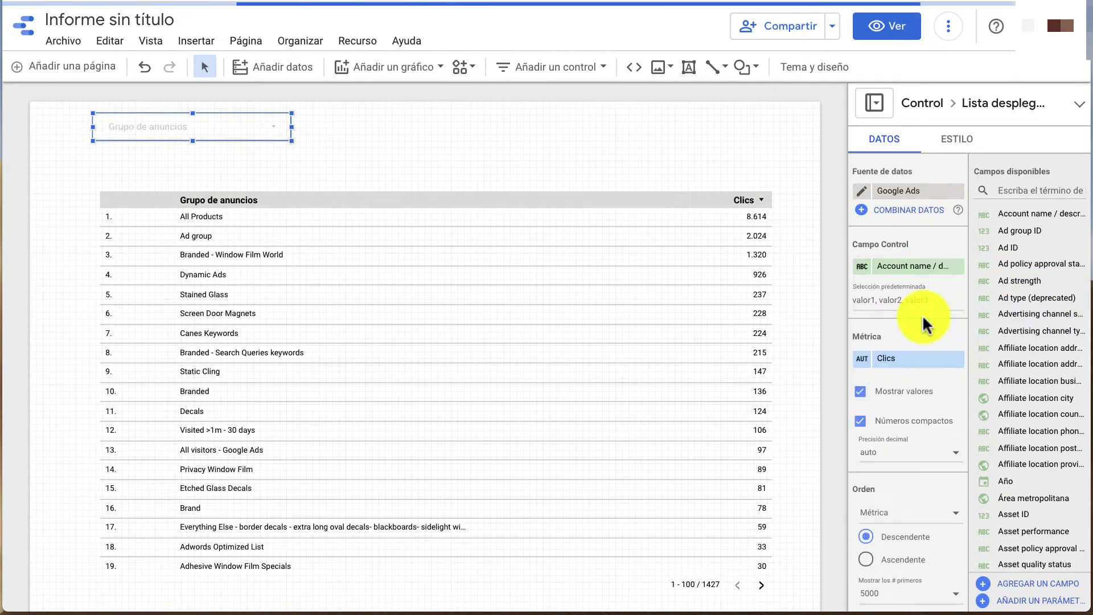
# In view mode, filter the table to CanesGalore, then reset the filter to all accounts.
pyautogui.click(896, 34)
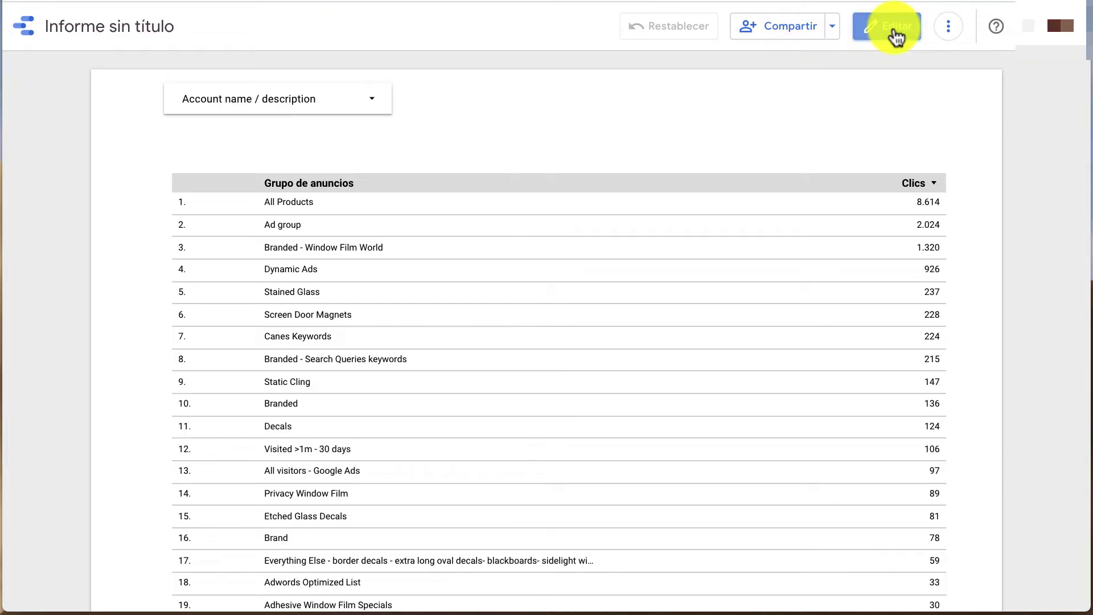
pyautogui.click(341, 100)
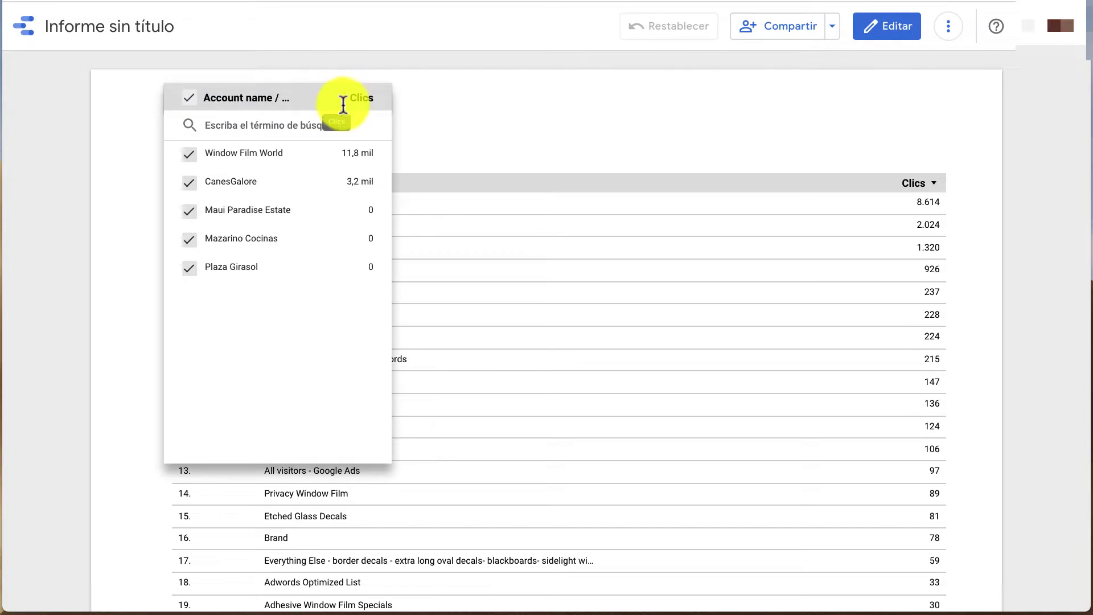
pyautogui.moveTo(281, 181)
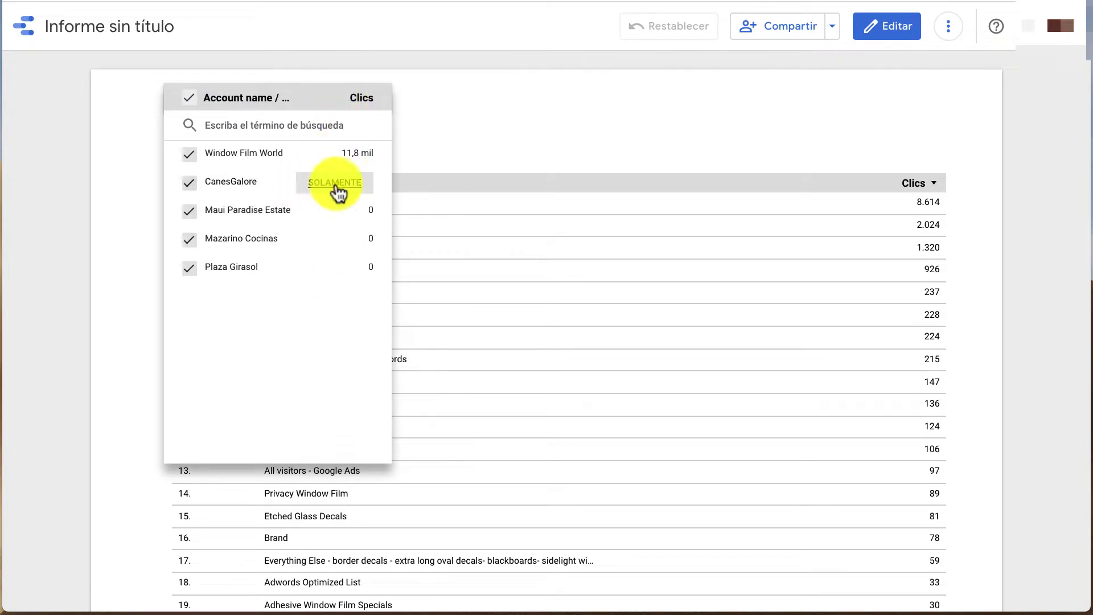
pyautogui.click(336, 188)
pyautogui.click(544, 112)
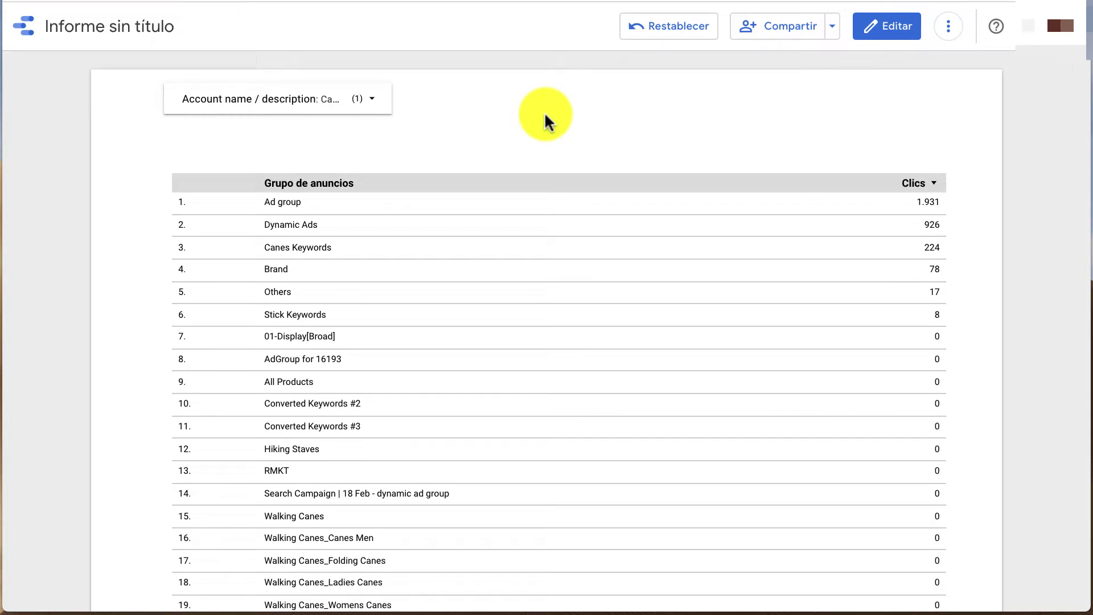
pyautogui.click(313, 101)
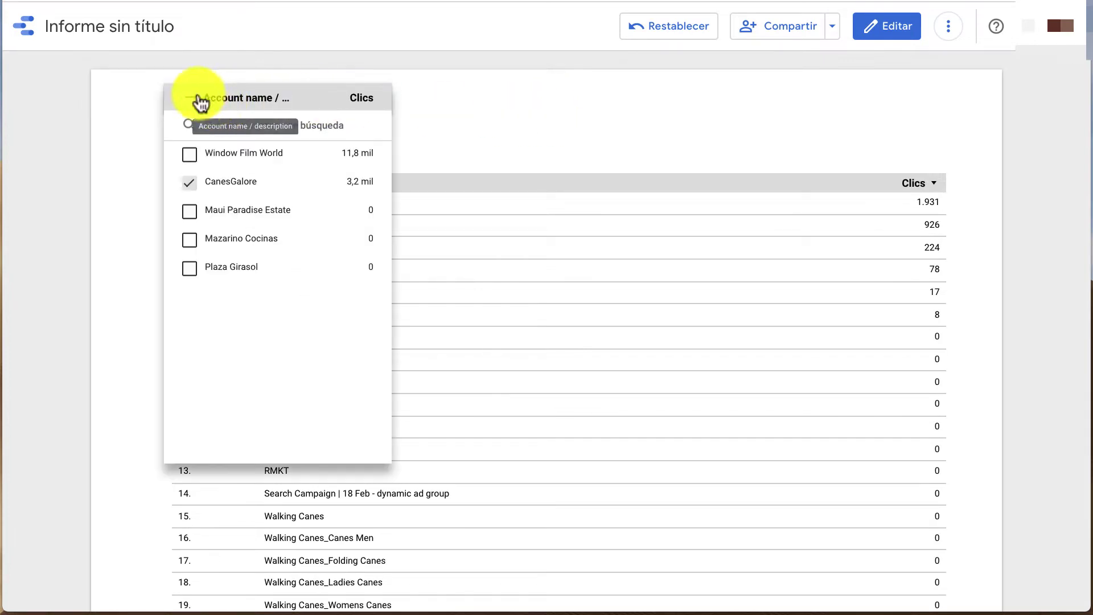
pyautogui.click(196, 98)
pyautogui.click(466, 100)
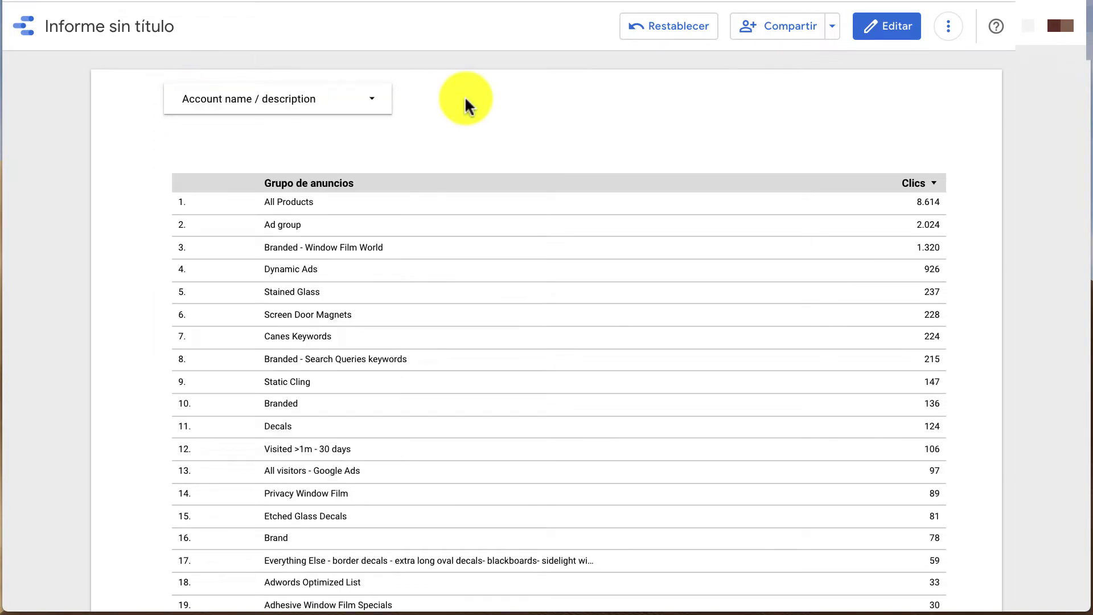
# Back in edit mode, open the ad group table's Google Ads data source for editing.
pyautogui.click(866, 35)
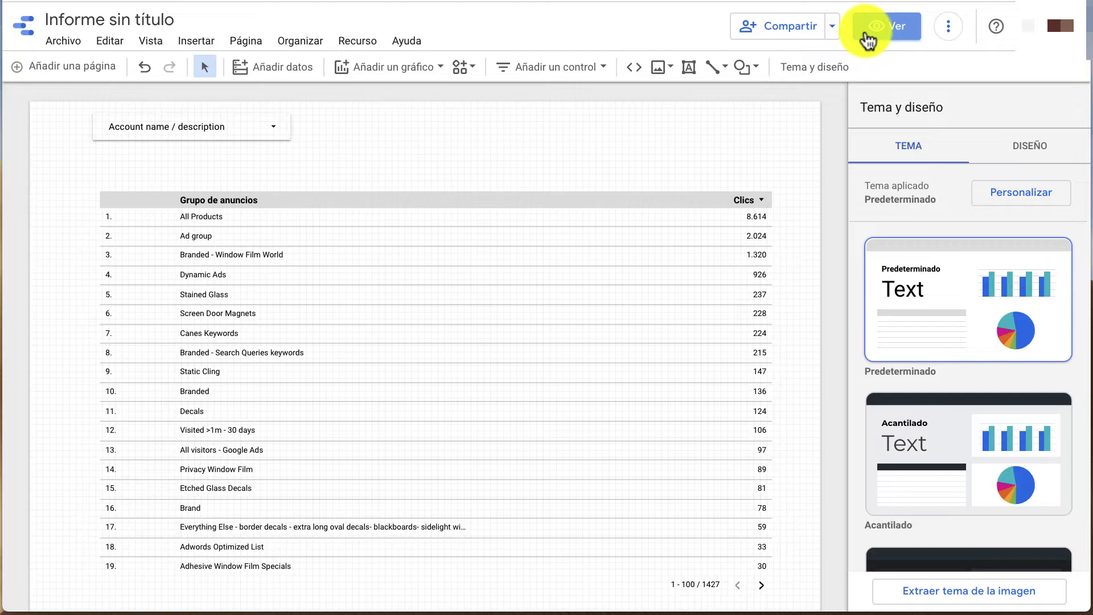
pyautogui.click(532, 268)
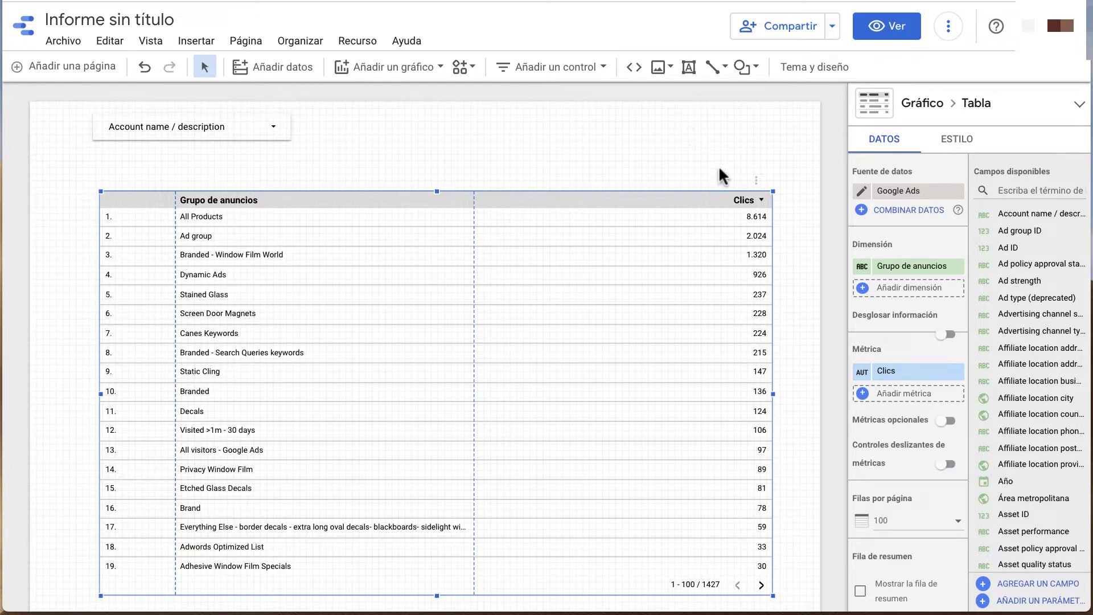
pyautogui.moveTo(905, 191)
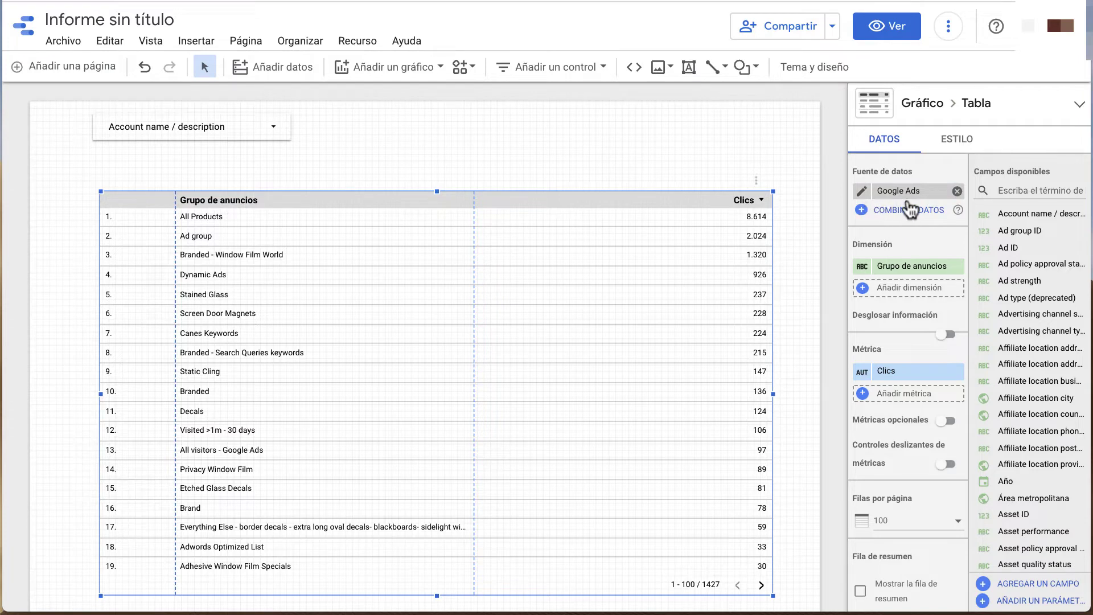
pyautogui.click(863, 195)
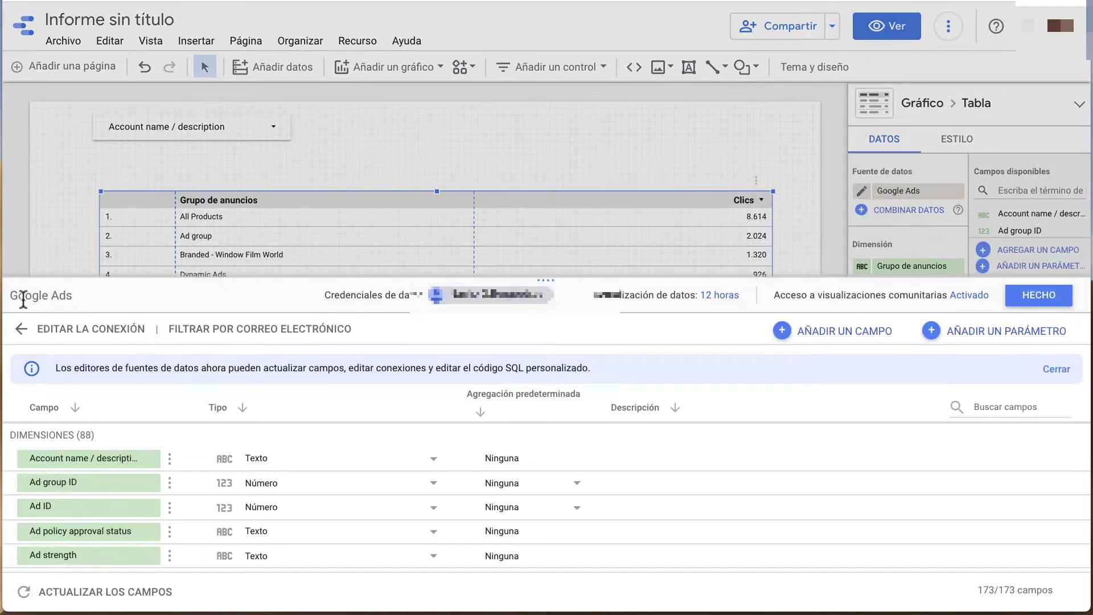
# Prefix the data source name with 'MCC - Curso Google Ads Online -' and save it.
pyautogui.write('M')
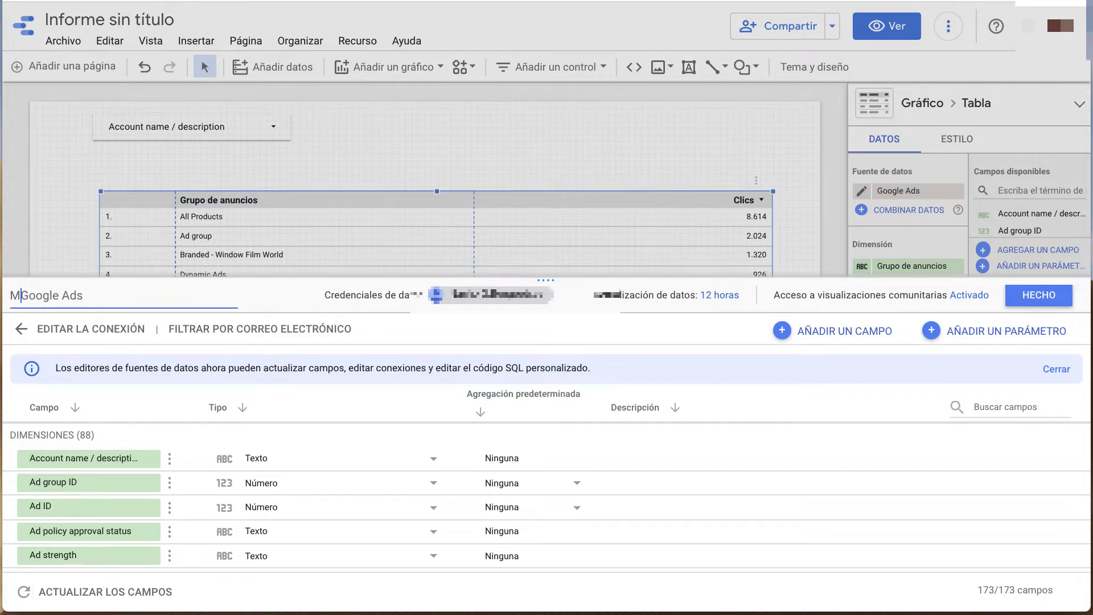
pyautogui.write('CC - Cu')
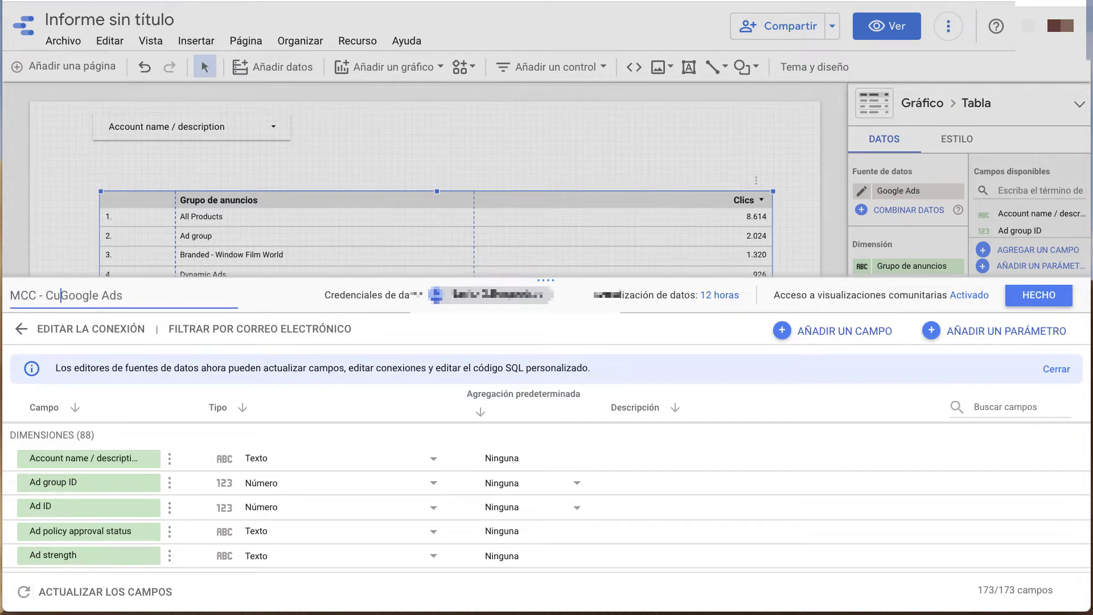
pyautogui.write('rso Google Ads')
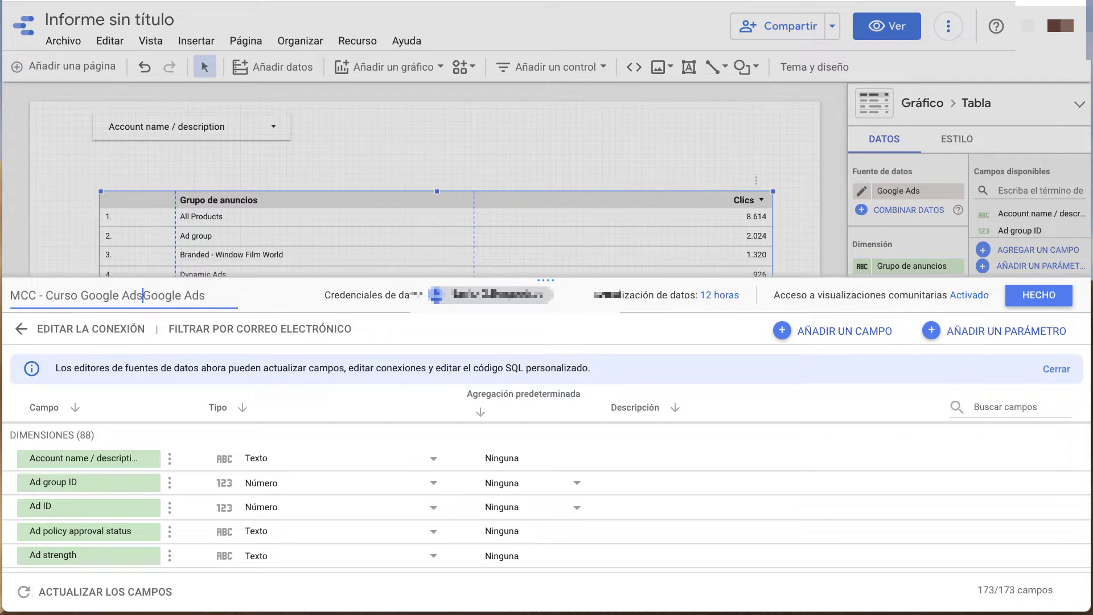
pyautogui.write(' Online')
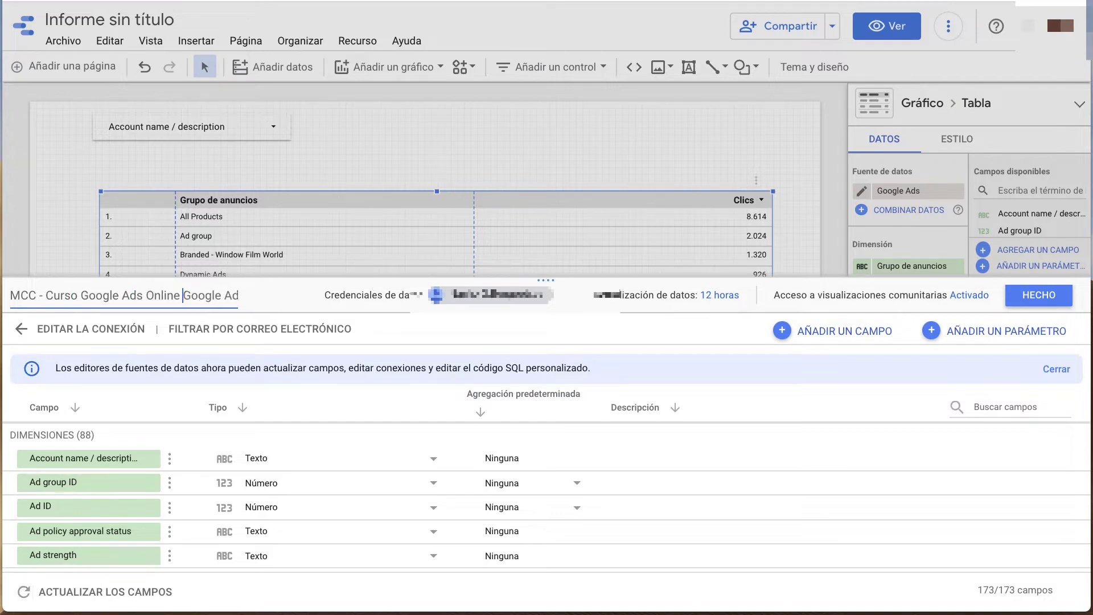
pyautogui.write(' -')
pyautogui.click(1055, 297)
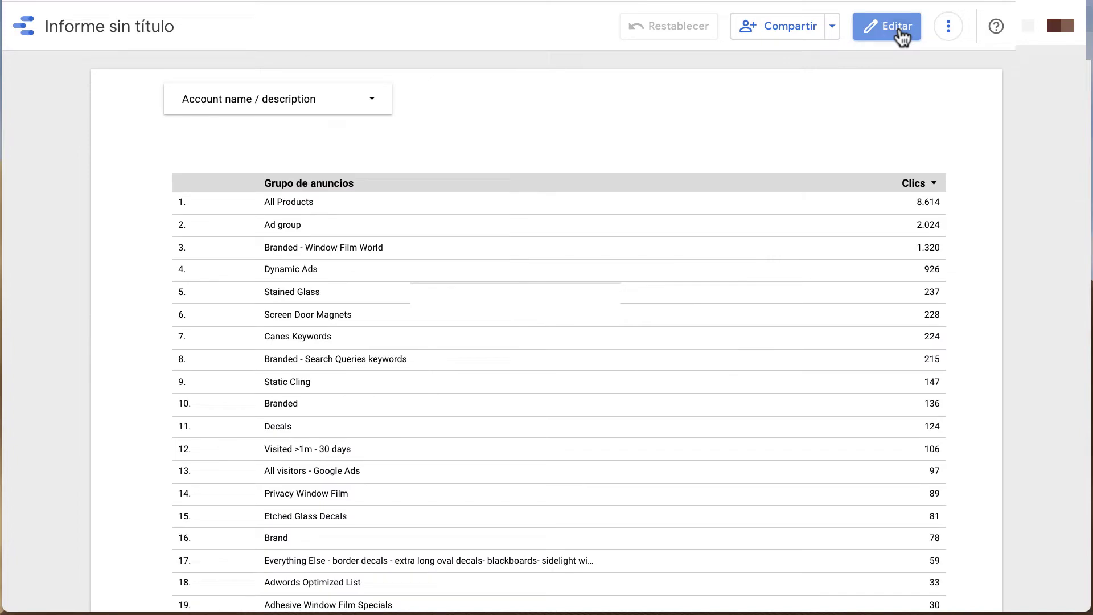
# Return to edit mode, select the ad group table and begin adding a dimension.
pyautogui.click(900, 28)
pyautogui.click(605, 247)
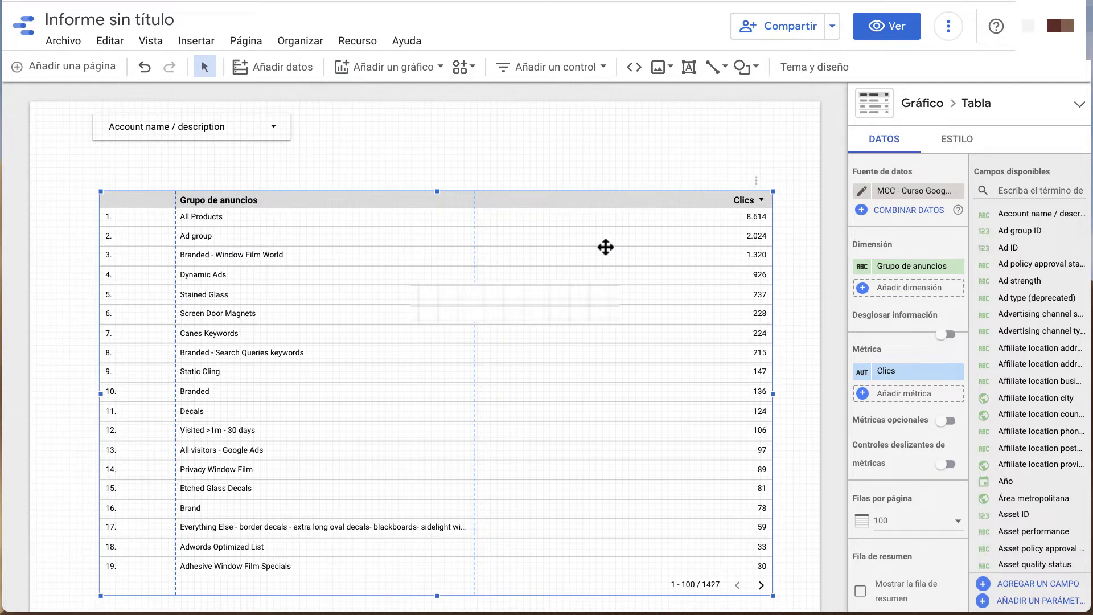
pyautogui.click(893, 288)
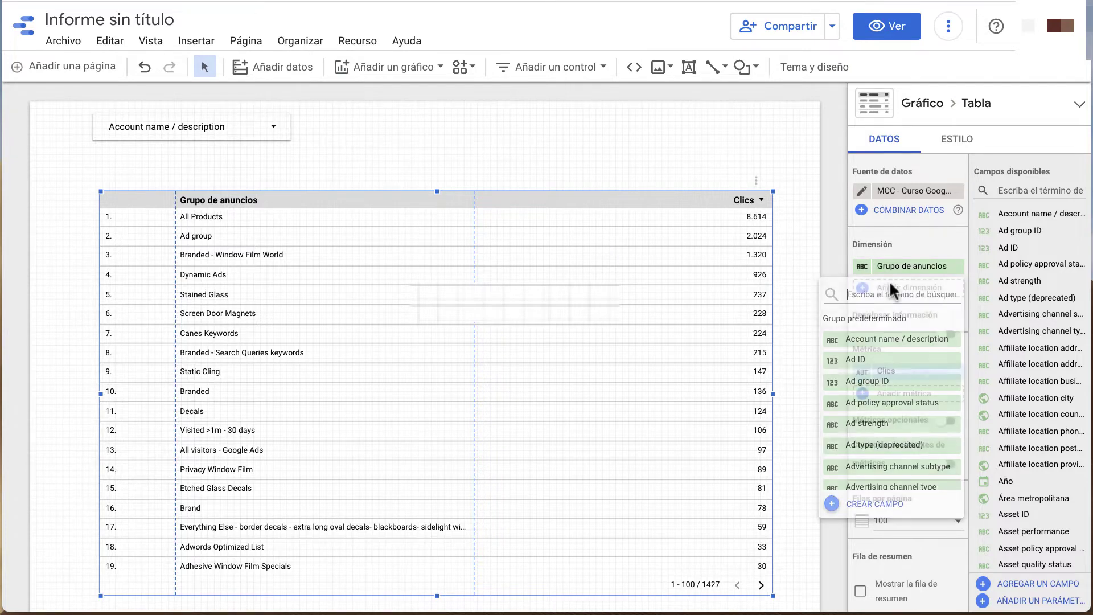
# Create a calculated field IF(CONTAINS_TEXT(Grupo de anuncios,"Brand"),"Brand","Genérico").
pyautogui.click(888, 505)
pyautogui.click(883, 393)
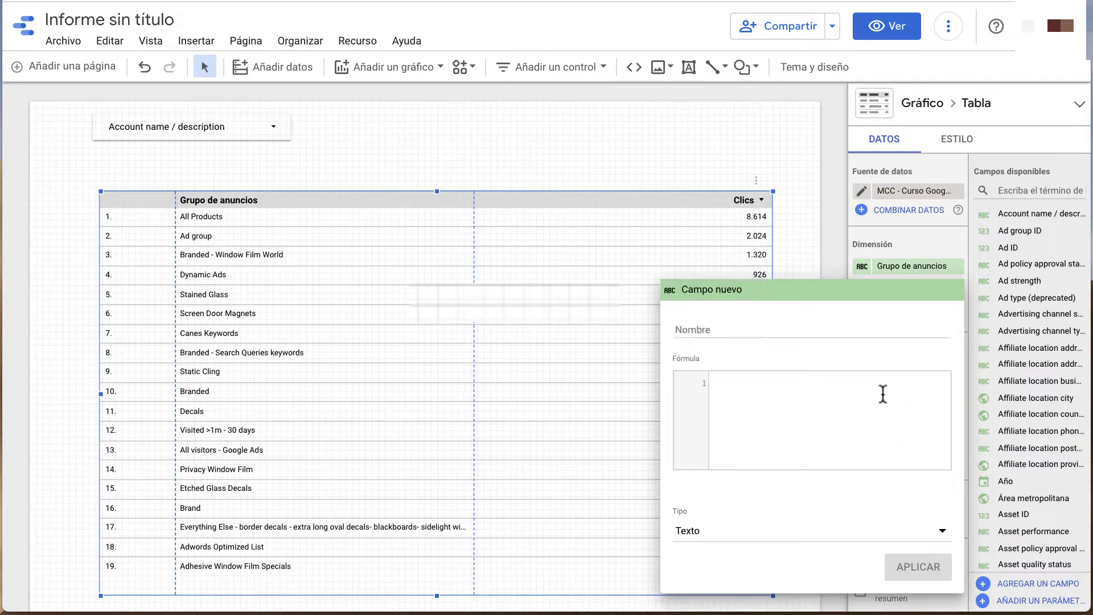
pyautogui.write('if')
pyautogui.press('Return')
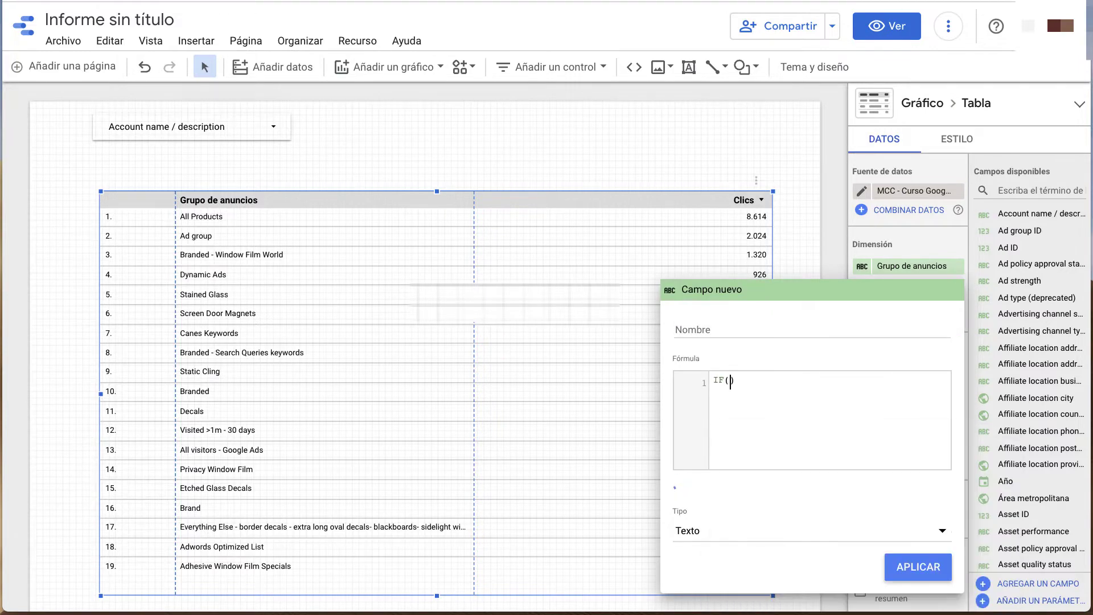
pyautogui.write('c')
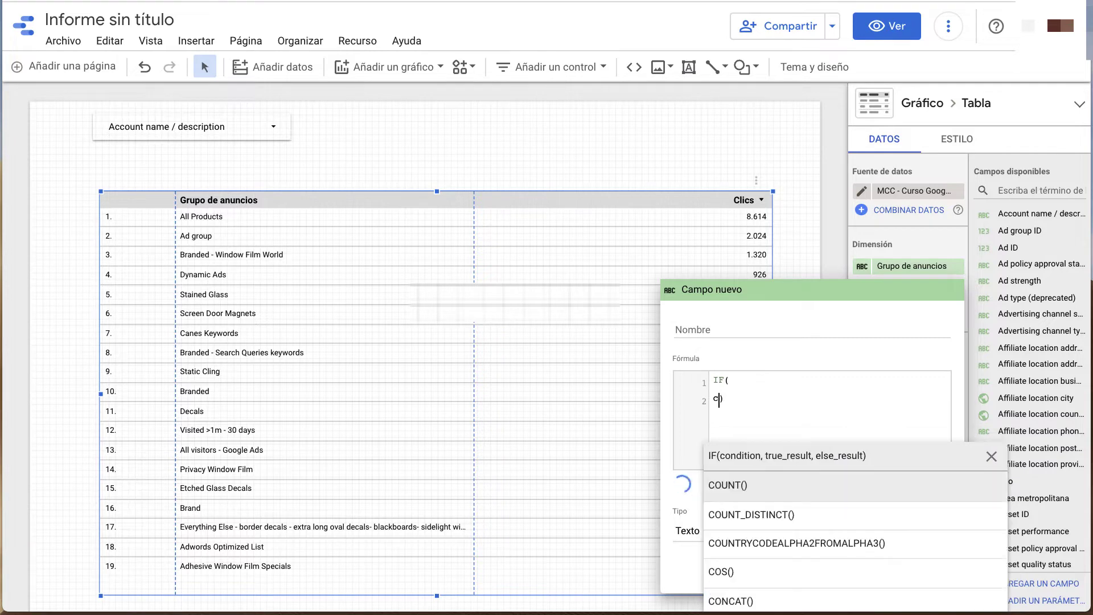
pyautogui.write('ontains')
pyautogui.press('Return')
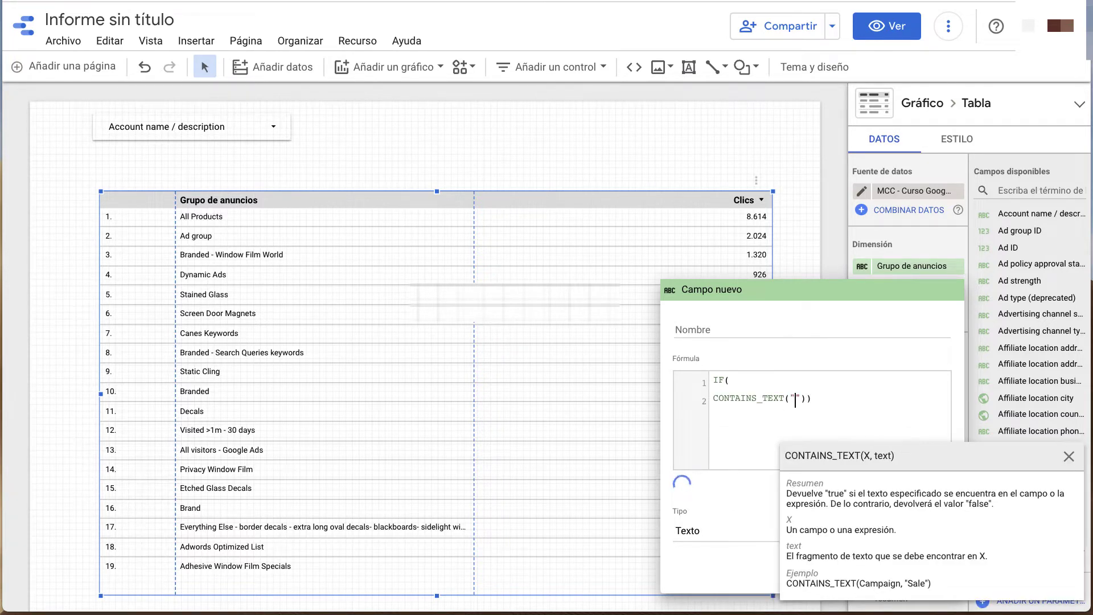
pyautogui.write('"')
pyautogui.press('BackSpace')
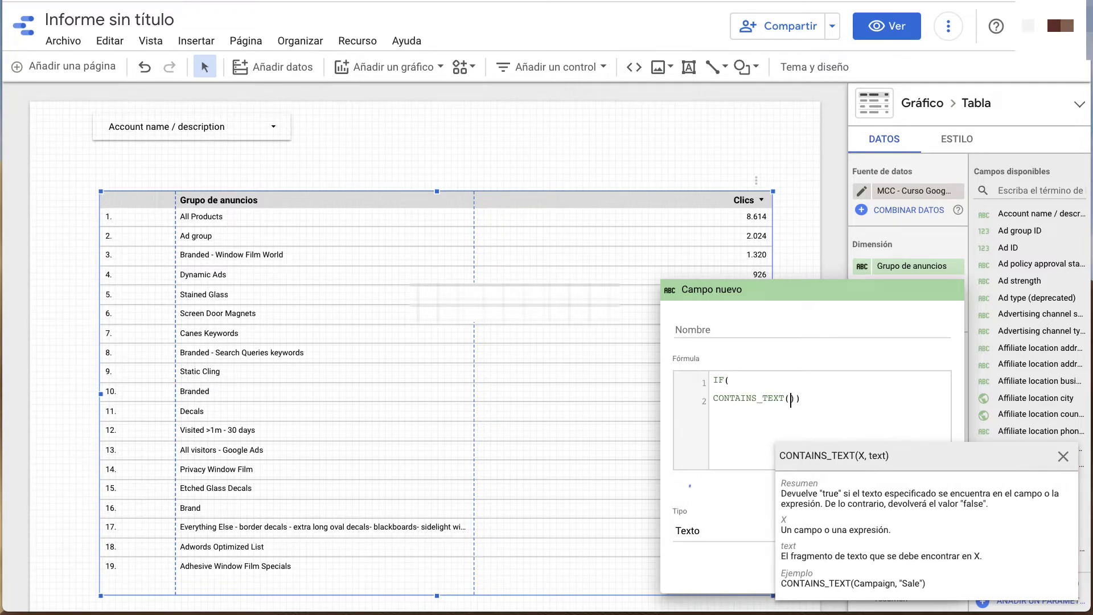
pyautogui.write('g')
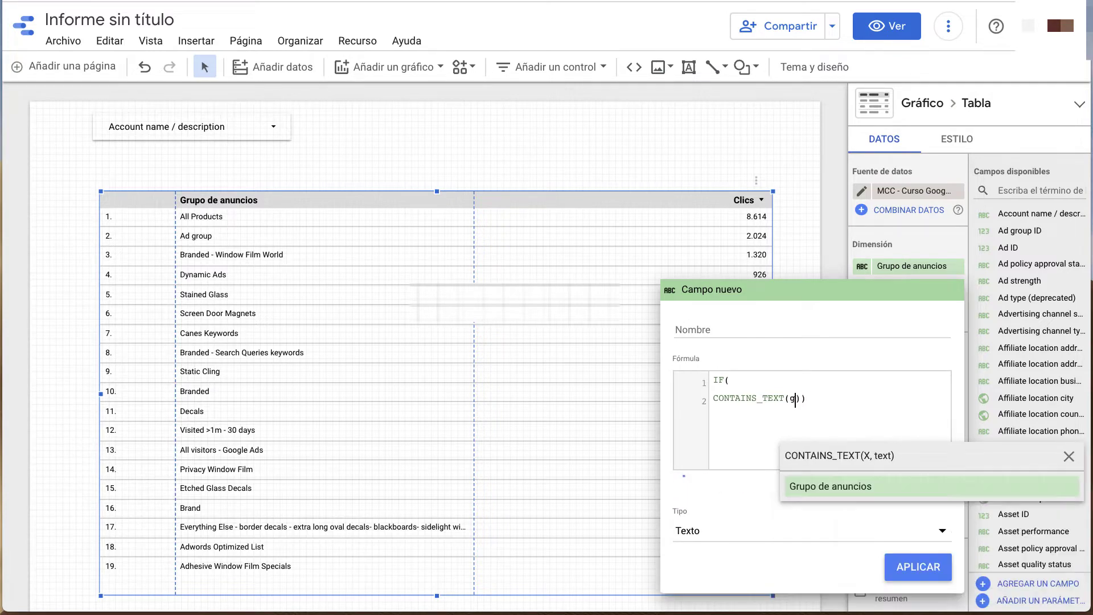
pyautogui.write('ru')
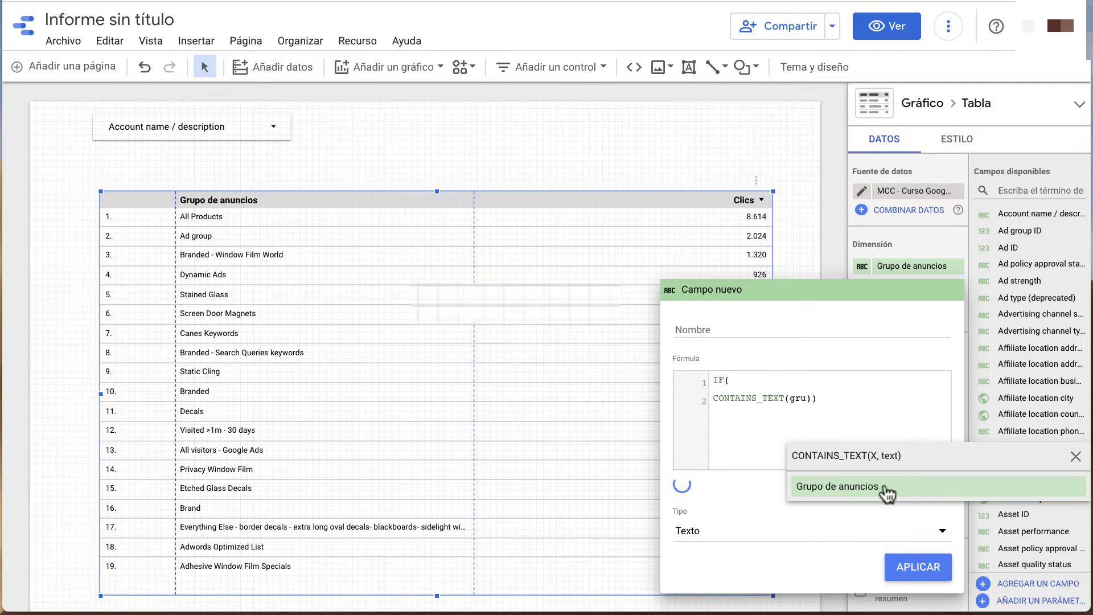
pyautogui.click(886, 490)
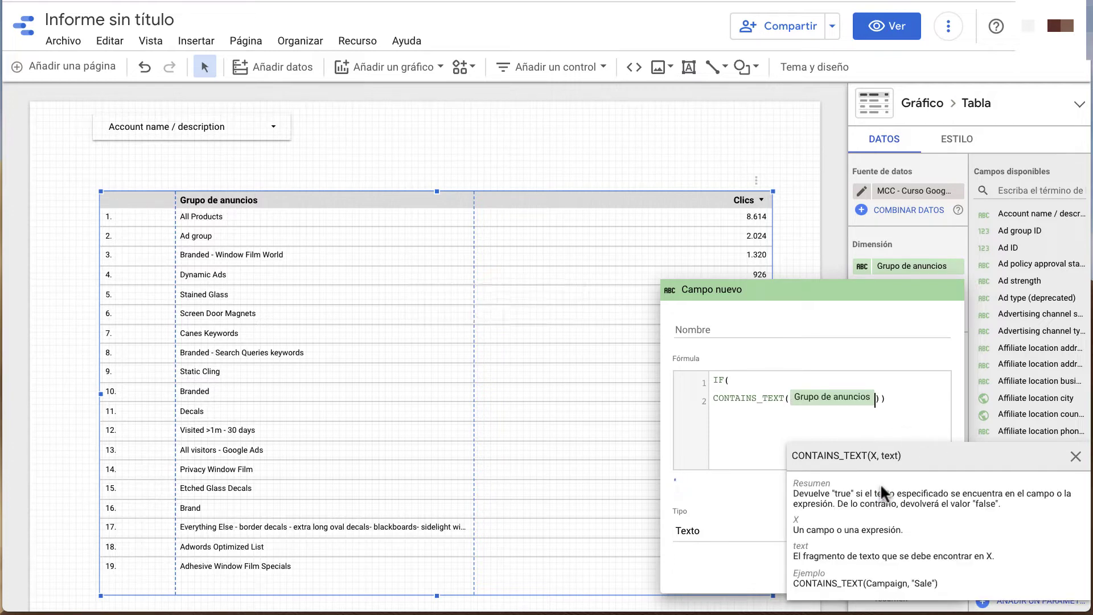
pyautogui.write(',"Brand"')
pyautogui.write(')')
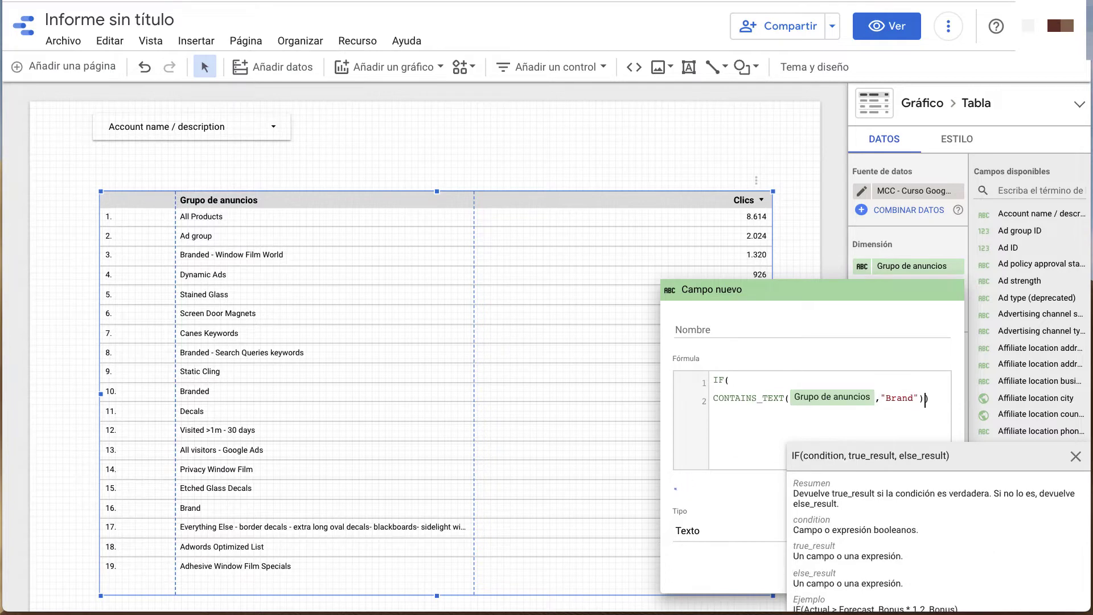
pyautogui.write(',')
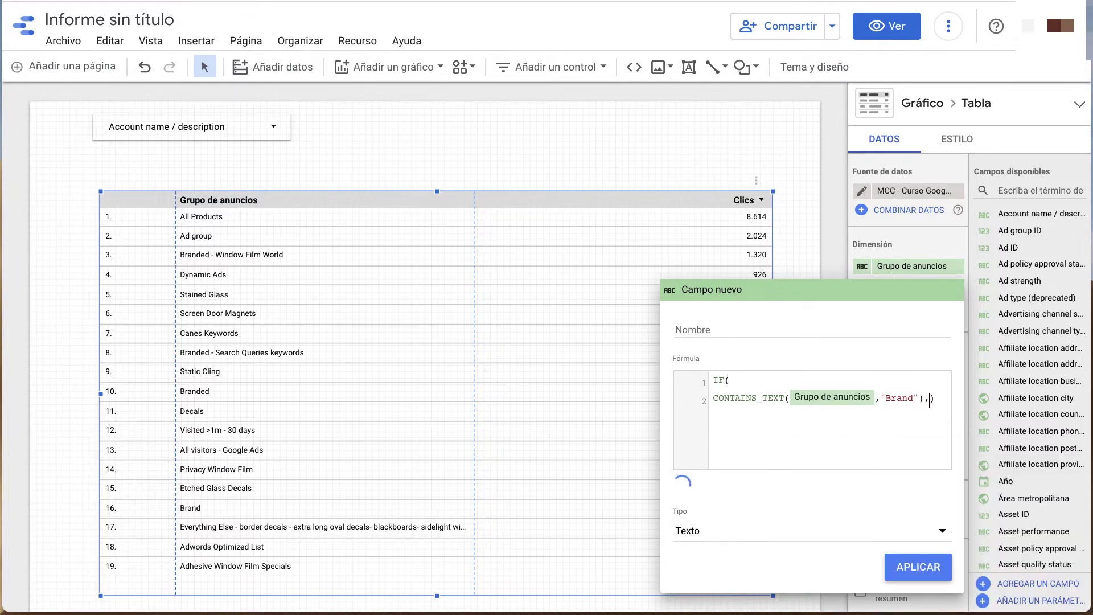
pyautogui.write('"Brand')
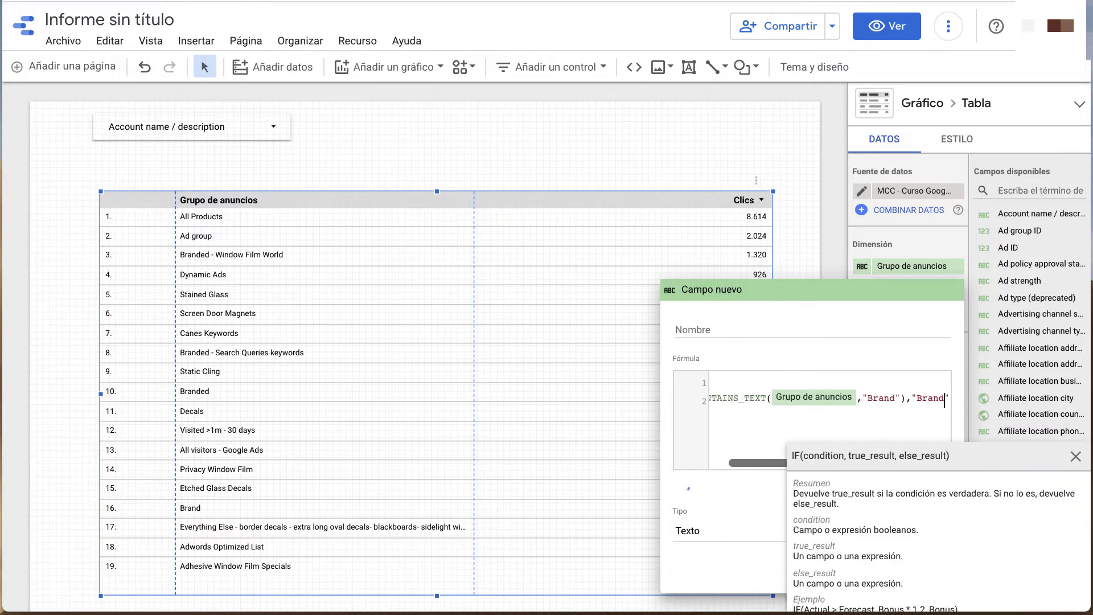
pyautogui.write('"')
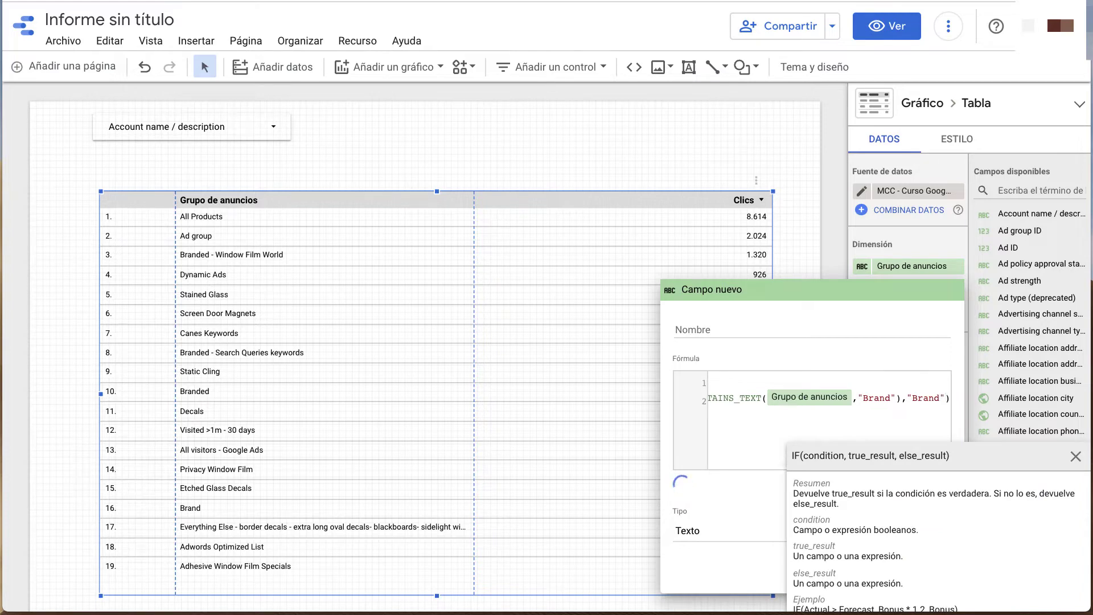
pyautogui.write(',"Genér')
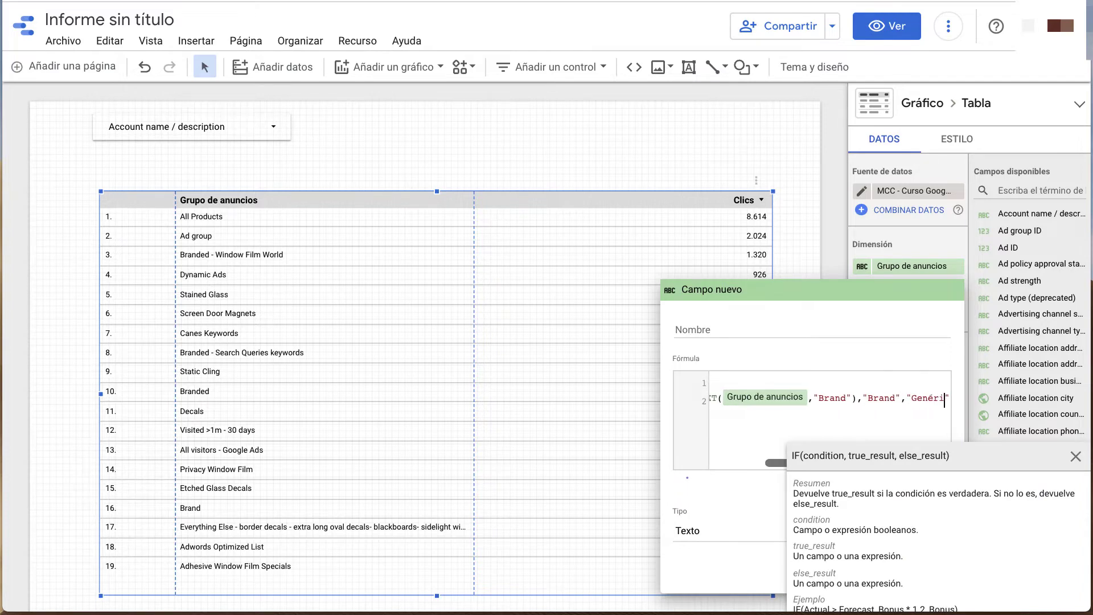
pyautogui.write('ico"')
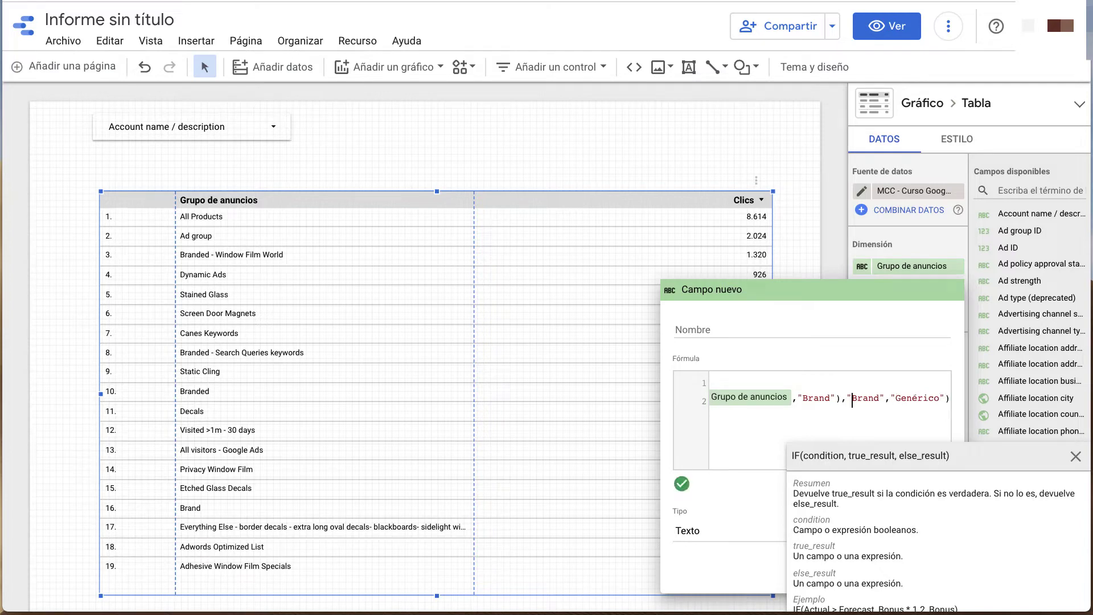
pyautogui.press('Return')
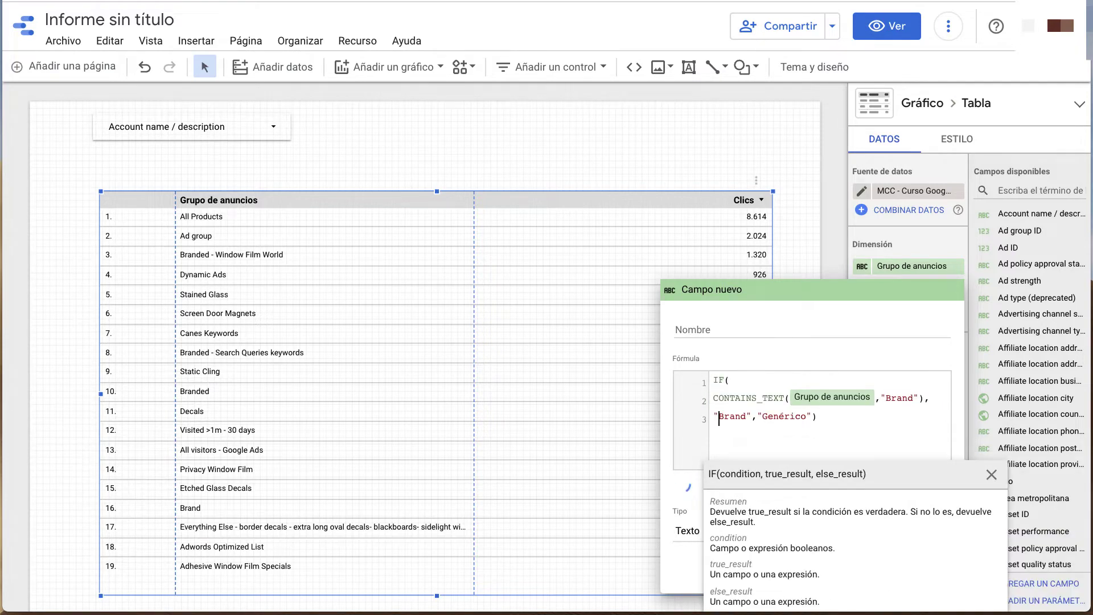
pyautogui.press('Right')
pyautogui.press('Right')
pyautogui.press('Right')
pyautogui.press('Right')
pyautogui.press('Right')
pyautogui.press('Right')
pyautogui.press('Right')
pyautogui.press('Left')
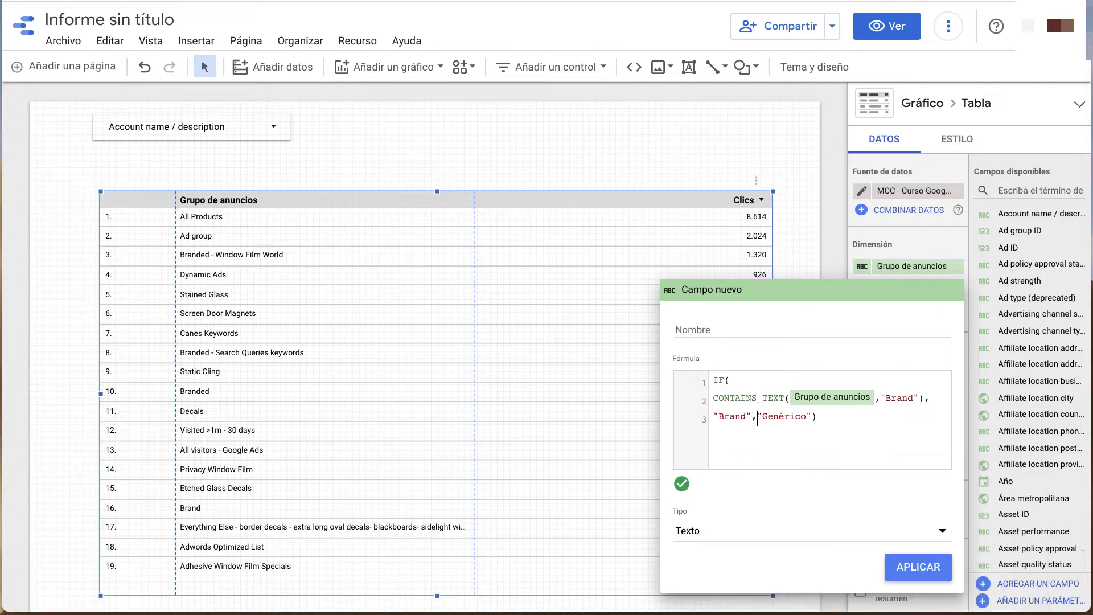
pyautogui.press('Return')
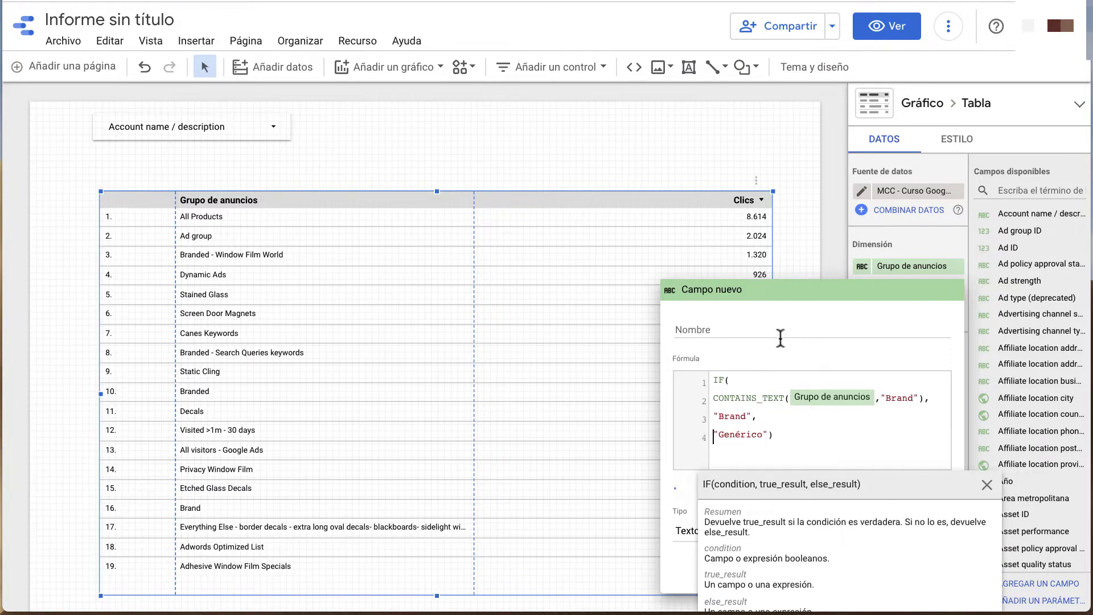
# Name the field Tipo de Ad Group and apply it to the table.
pyautogui.click(781, 336)
pyautogui.write('Tipo de Ad Group')
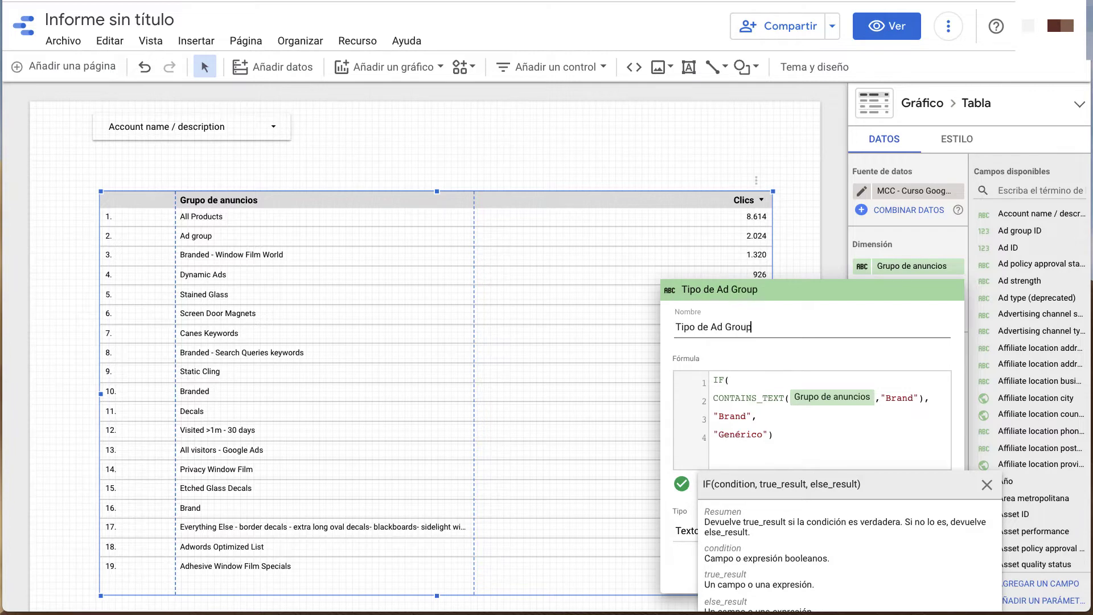
pyautogui.click(986, 486)
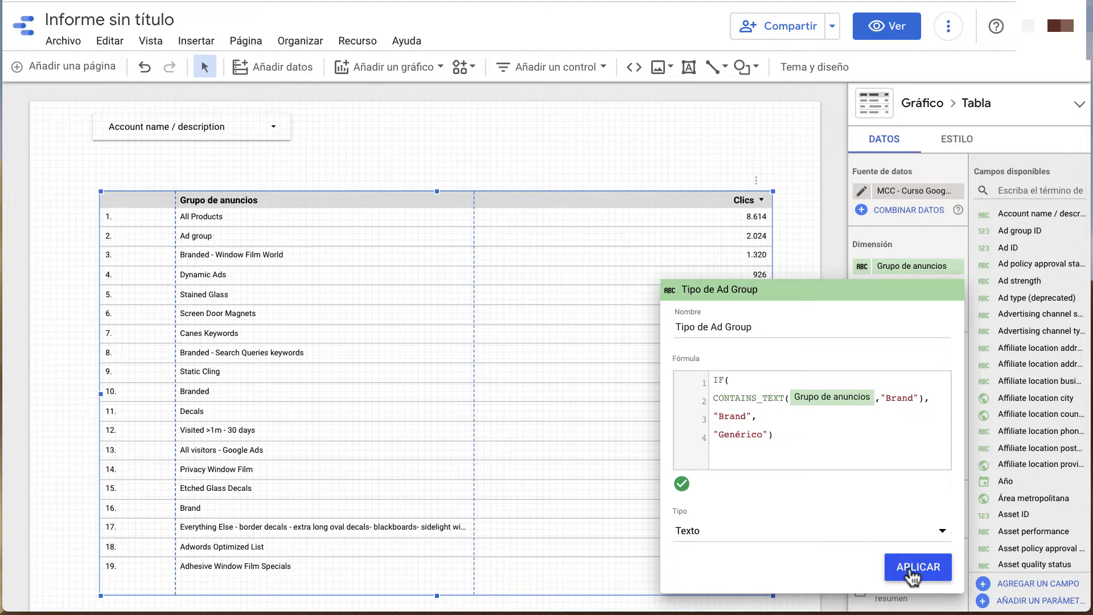
pyautogui.click(909, 565)
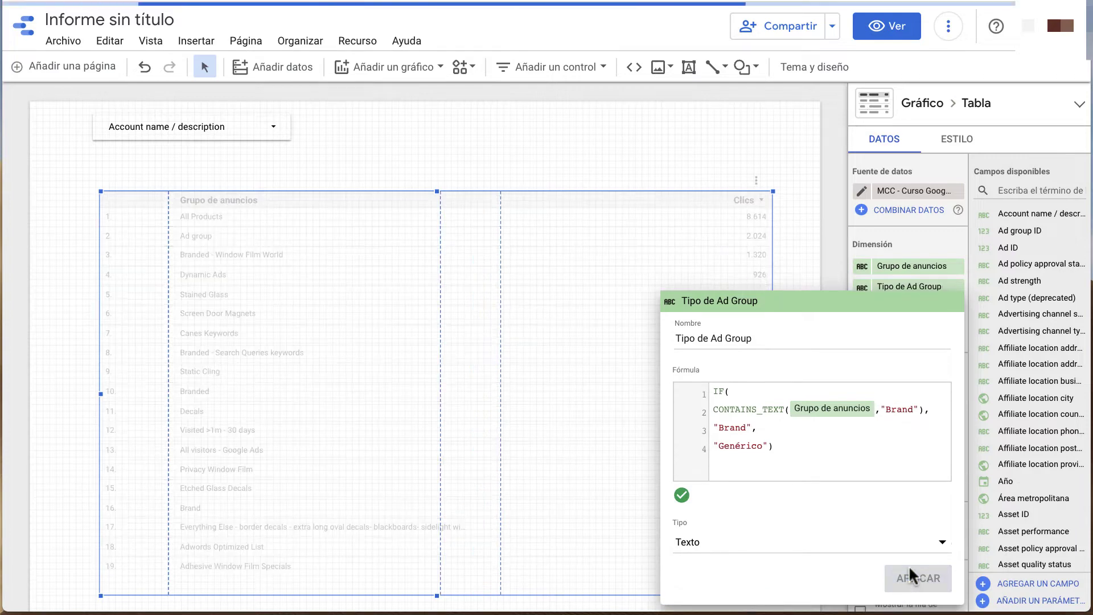
pyautogui.click(548, 219)
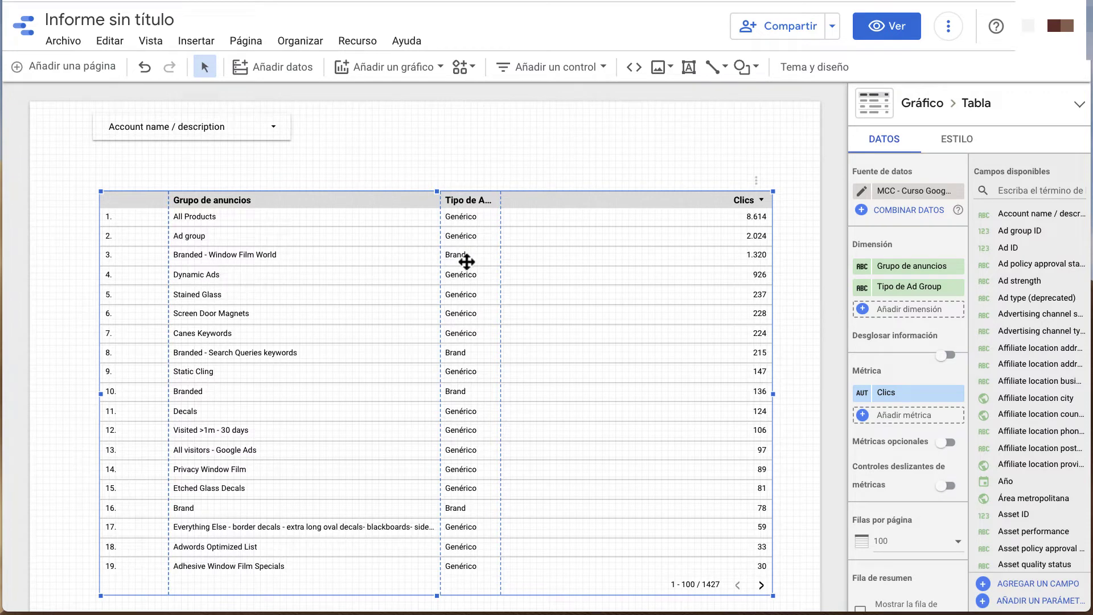
# Narrow both columns, remove the Grupo de anuncios dimension, and shrink the table to two rows.
pyautogui.moveTo(441, 263); pyautogui.dragTo(315, 260)
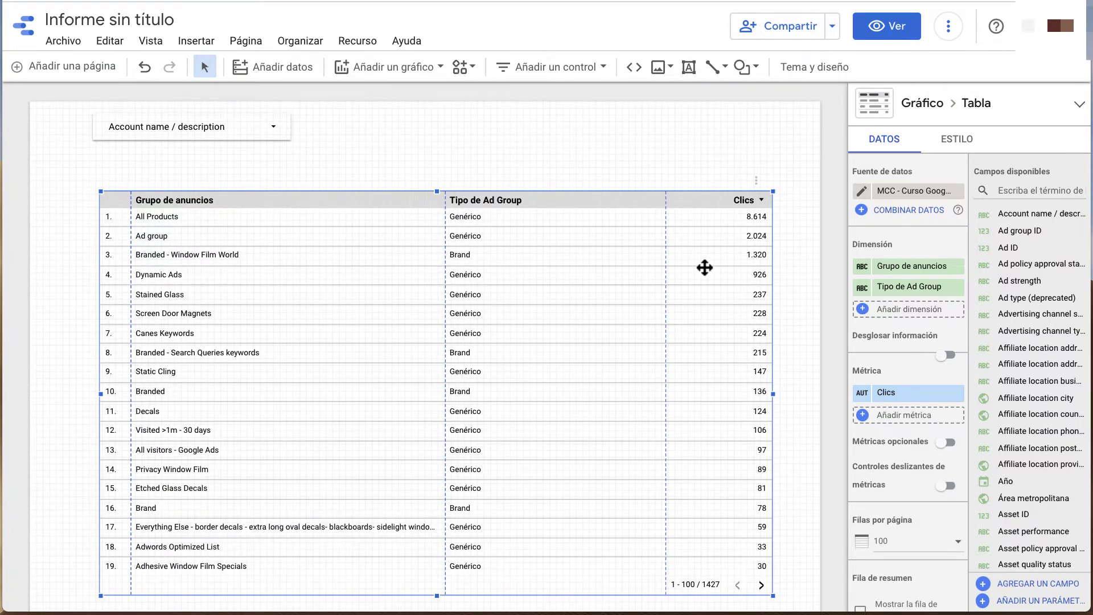
pyautogui.moveTo(667, 288); pyautogui.dragTo(577, 287)
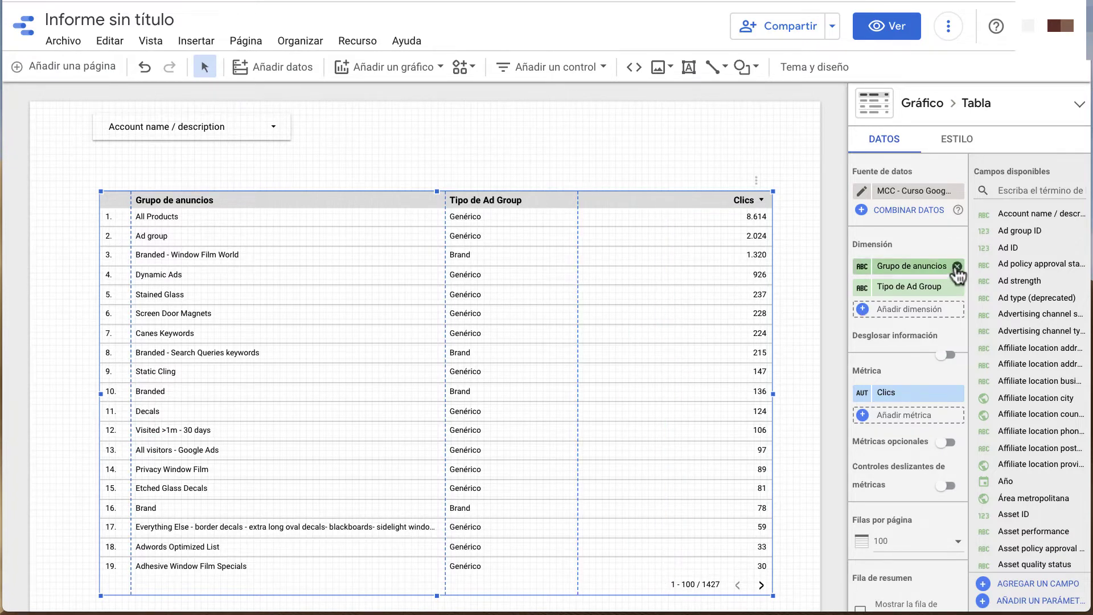
pyautogui.click(957, 266)
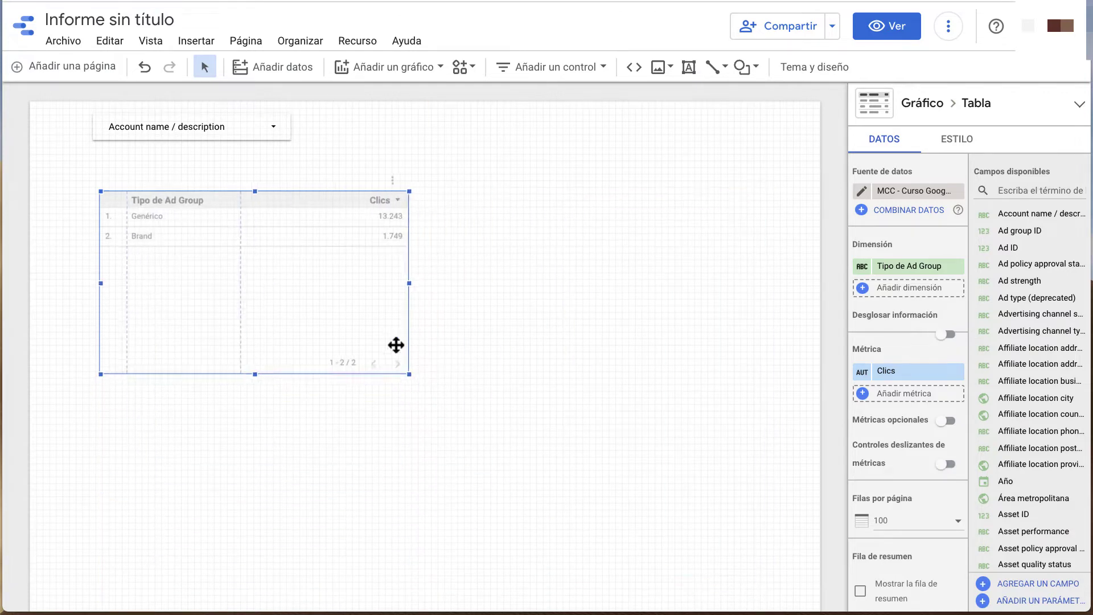
pyautogui.moveTo(774, 596); pyautogui.dragTo(380, 291)
pyautogui.scroll(-1, 294, 211)
# Place a copy of the table below the original and set its dimension to Grupo de anuncios.
pyautogui.moveTo(295, 201); pyautogui.dragTo(309, 312)
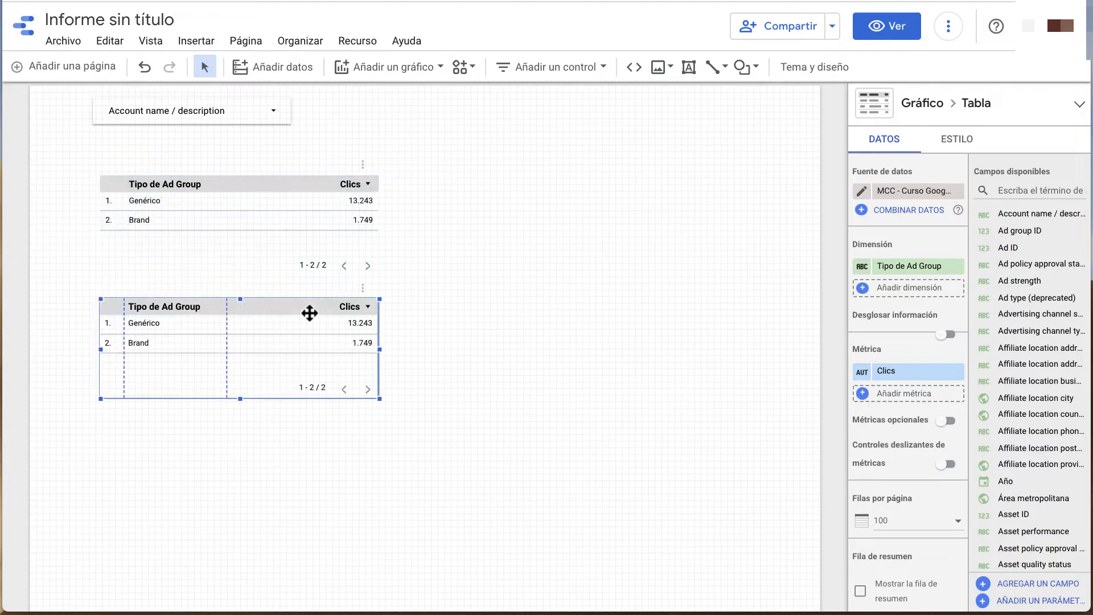
pyautogui.click(911, 266)
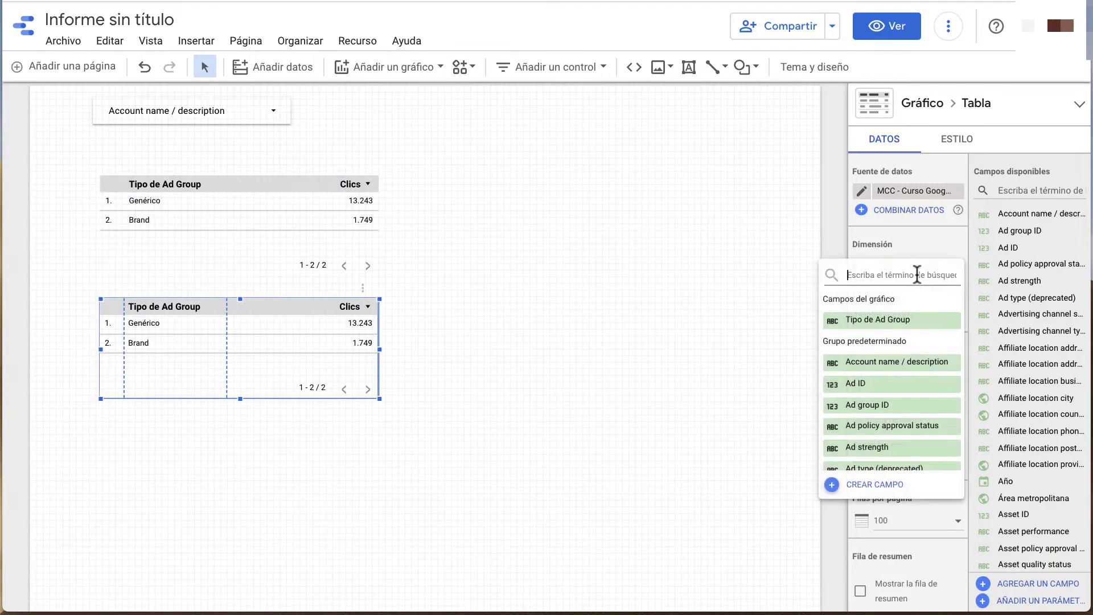
pyautogui.write('adg')
pyautogui.press('BackSpace')
pyautogui.write('g')
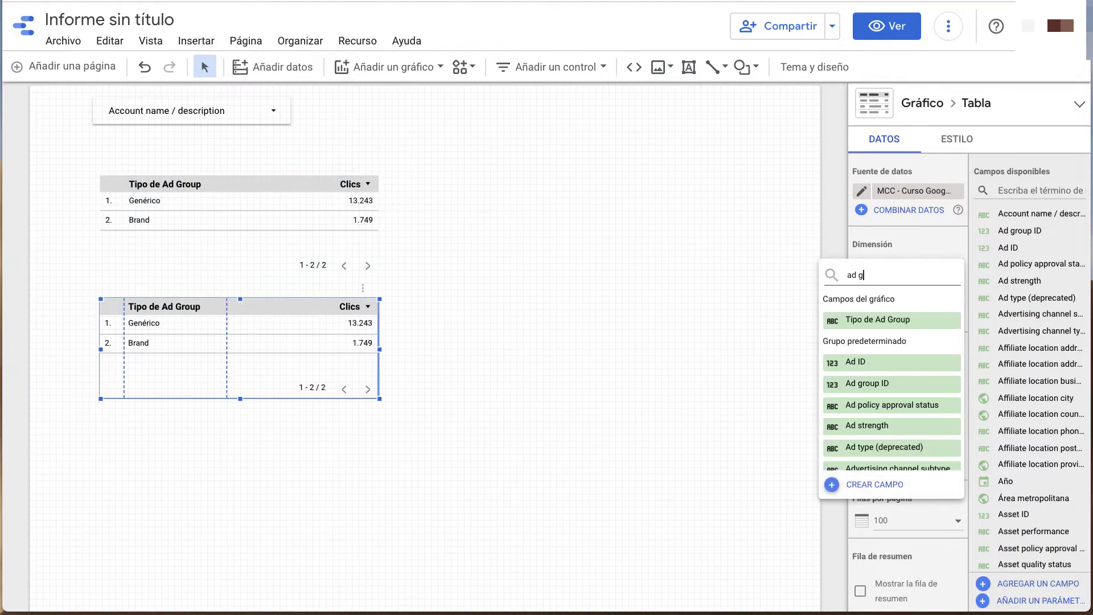
pyautogui.write('r')
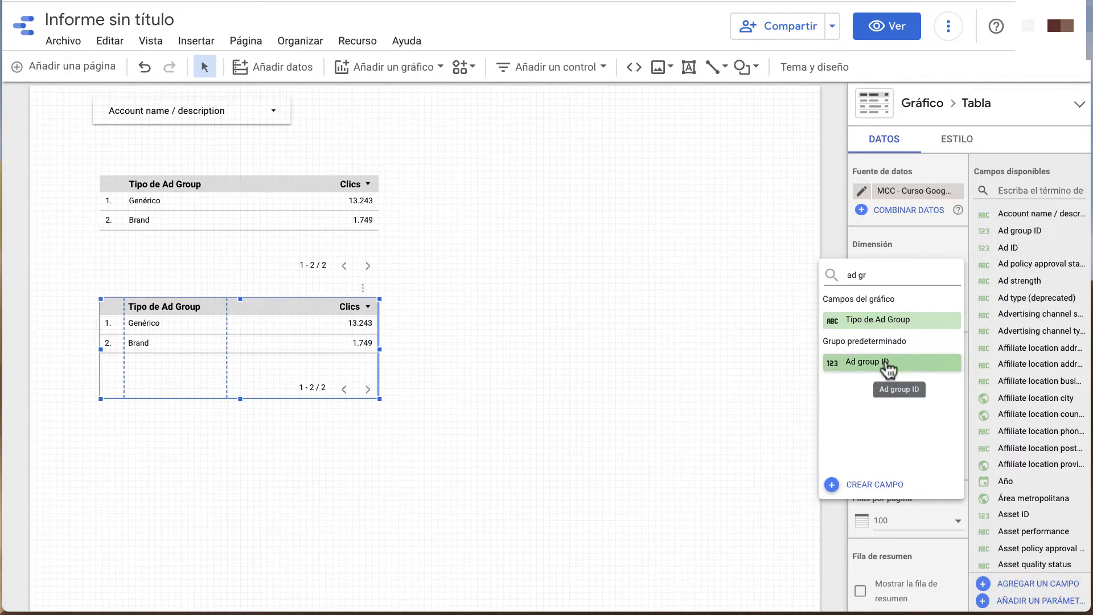
pyautogui.press('BackSpace')
pyautogui.press('BackSpace')
pyautogui.press('BackSpace')
pyautogui.press('BackSpace')
pyautogui.write('rupo')
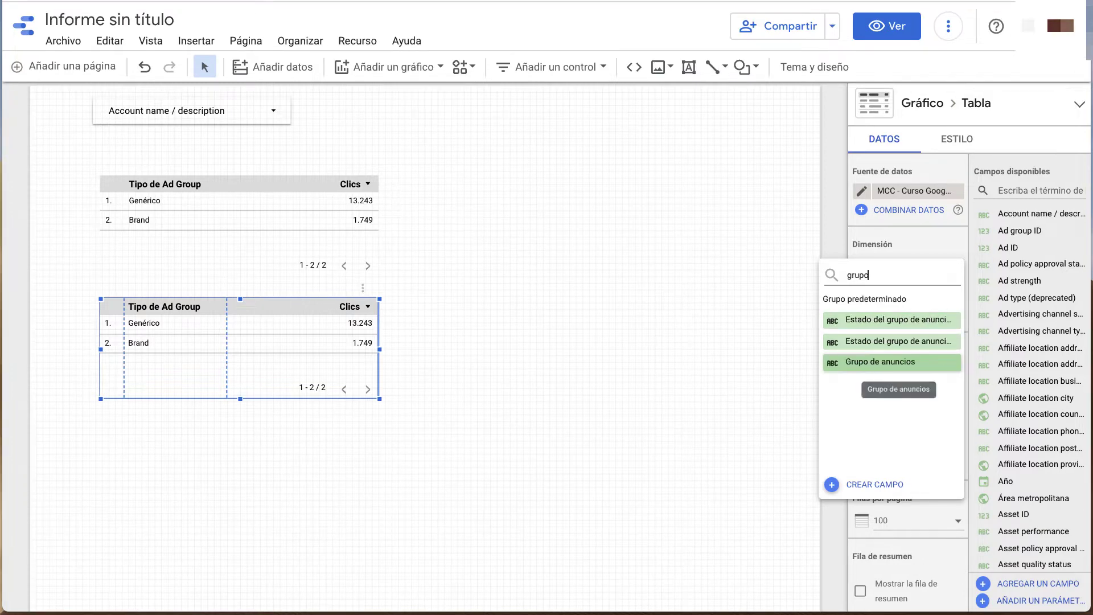
pyautogui.click(888, 364)
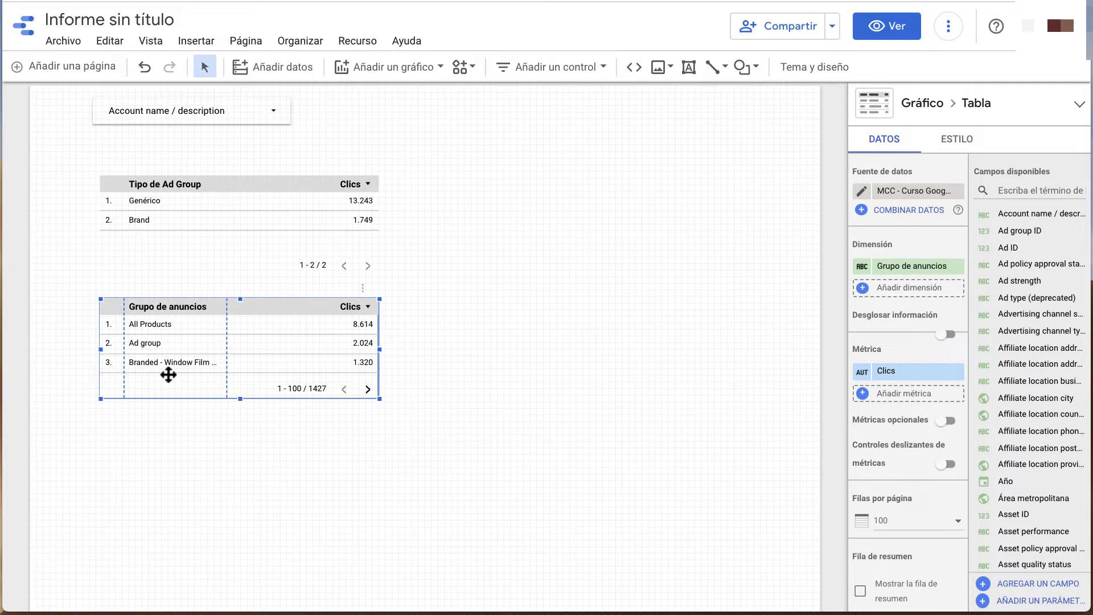
# Add Impresiones ahead of Clics and add CTR to the lower table, then widen it.
pyautogui.click(920, 394)
pyautogui.write('impres')
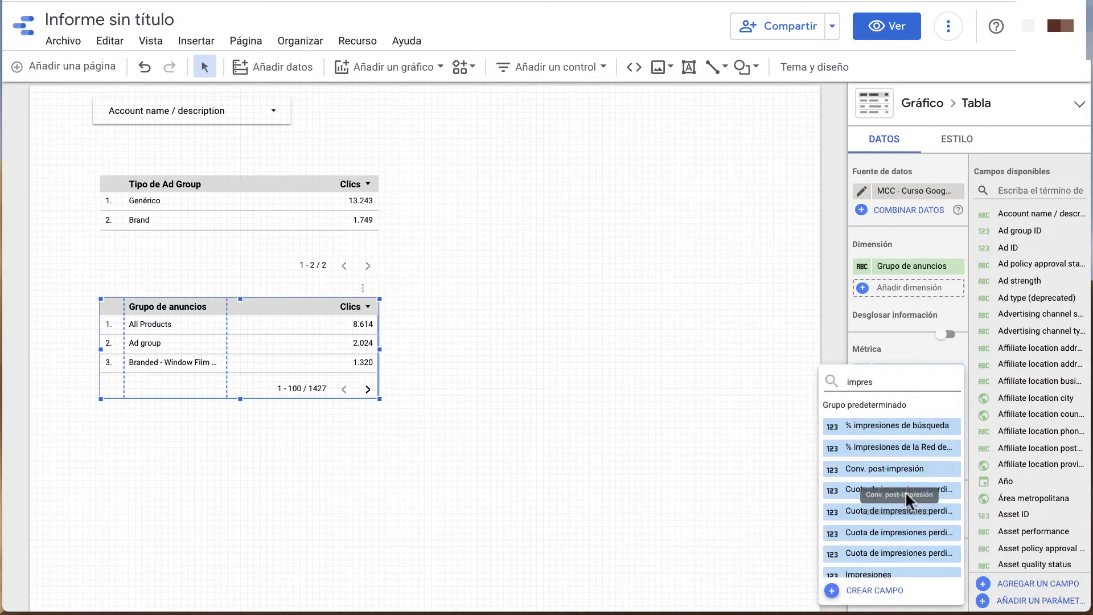
pyautogui.scroll(-2, 906, 491)
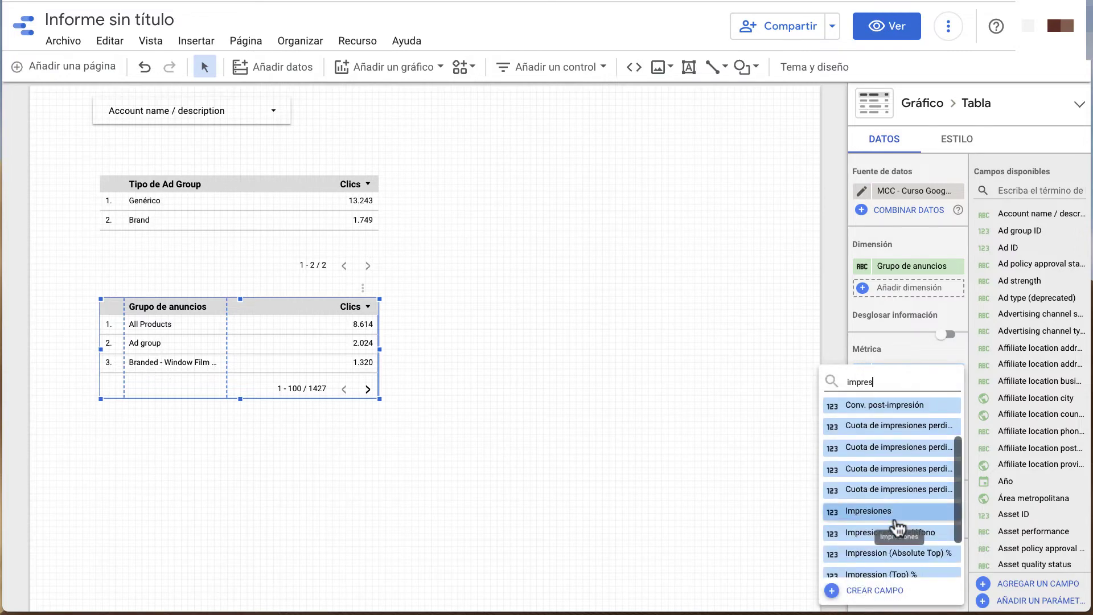
pyautogui.click(893, 512)
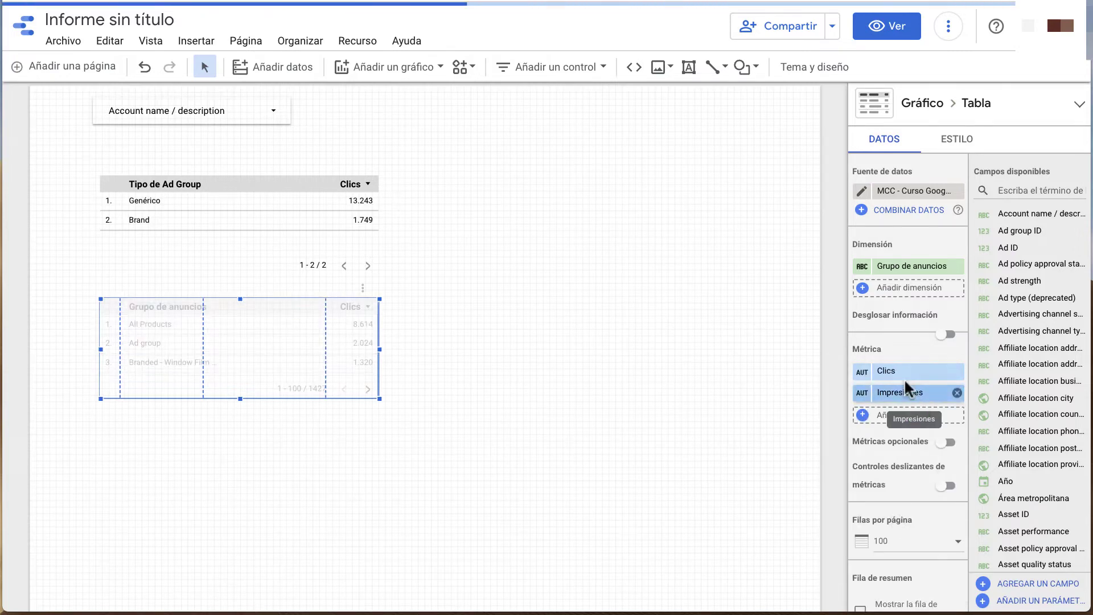
pyautogui.moveTo(906, 392); pyautogui.dragTo(903, 367)
pyautogui.click(907, 413)
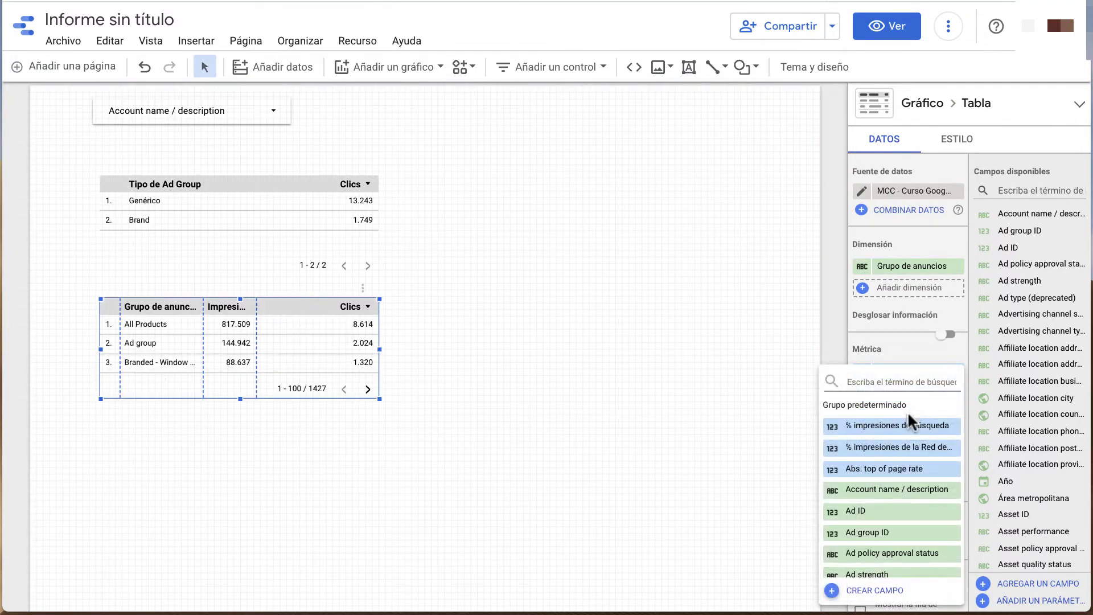
pyautogui.write('ctr')
pyautogui.click(915, 427)
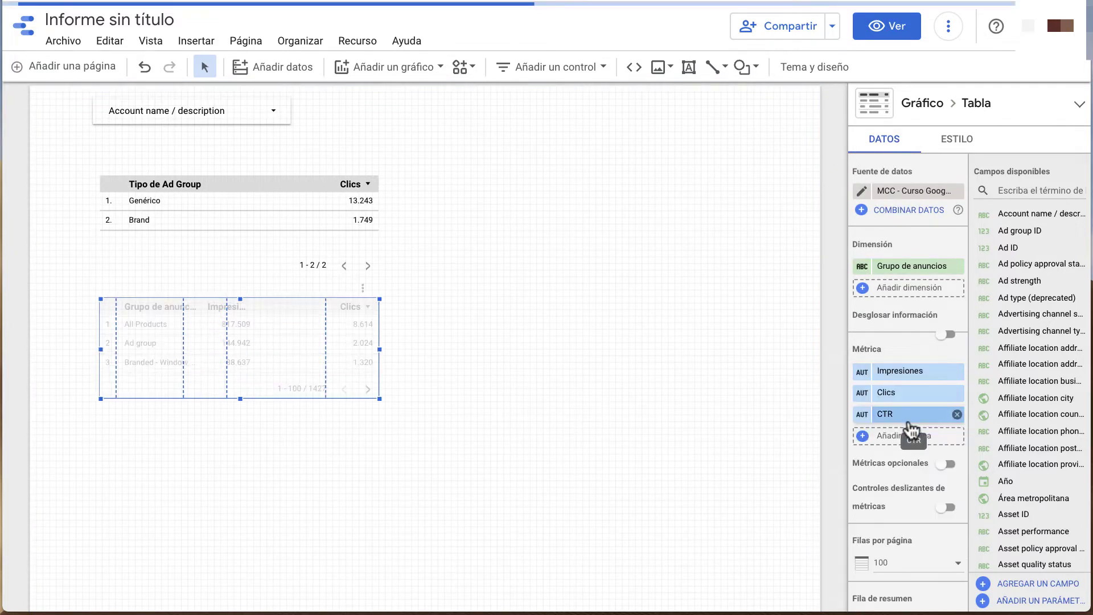
pyautogui.moveTo(380, 352); pyautogui.dragTo(470, 351)
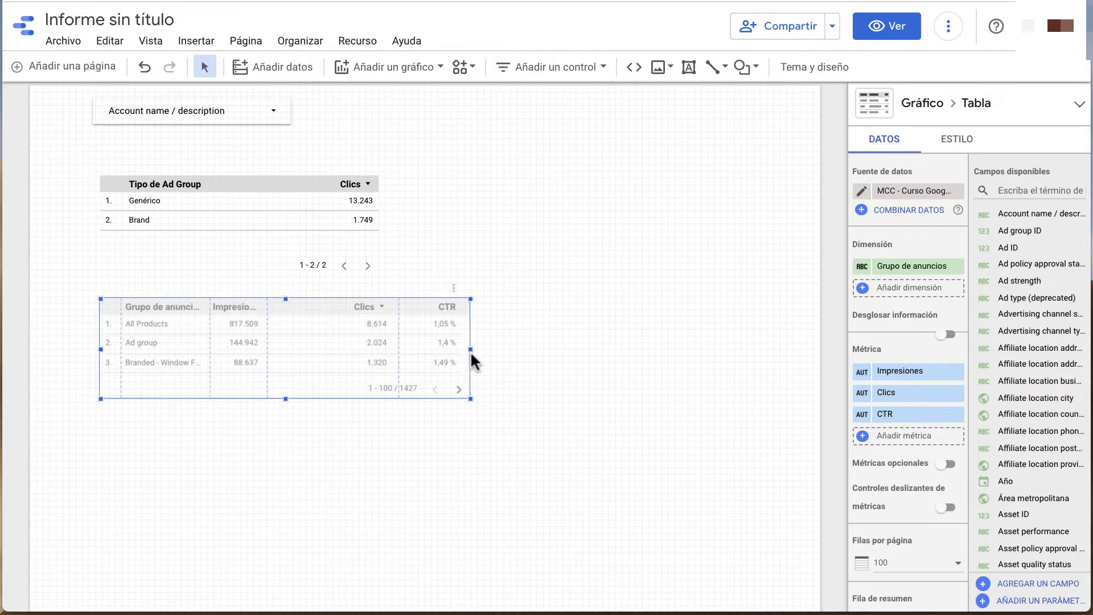
# Add Cost (converted) and Tasa de conversión metrics and stretch the table further right.
pyautogui.click(894, 433)
pyautogui.write('cos')
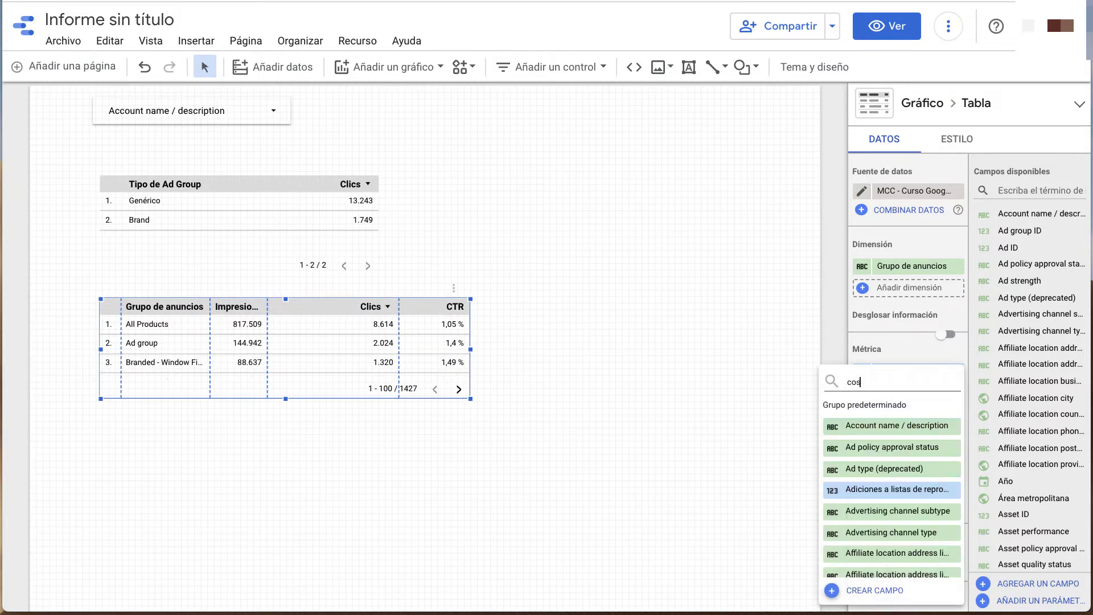
pyautogui.write('t')
pyautogui.click(897, 447)
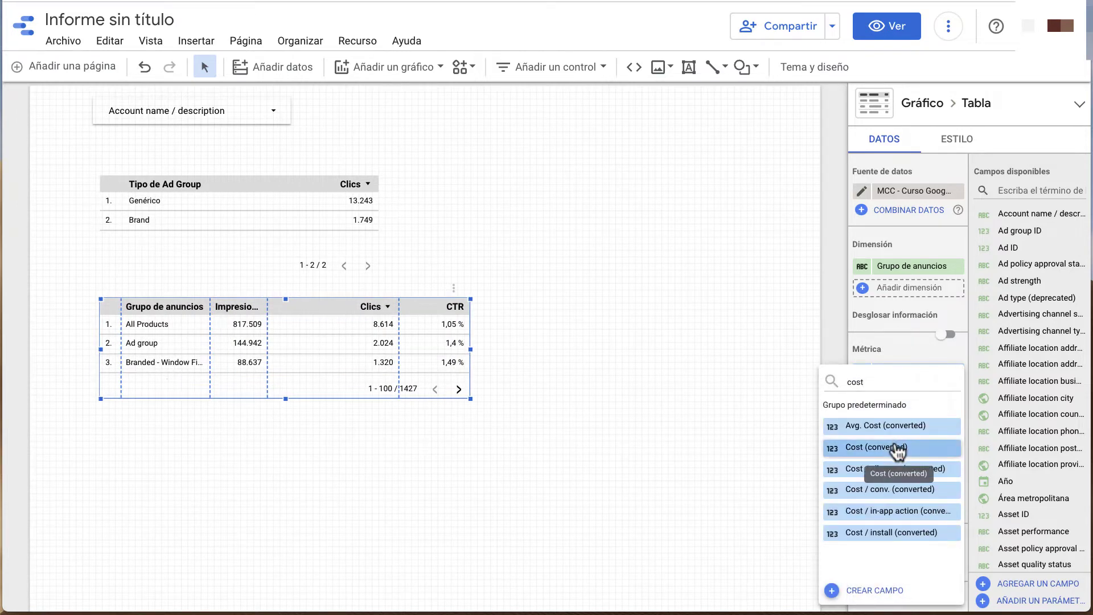
pyautogui.click(896, 460)
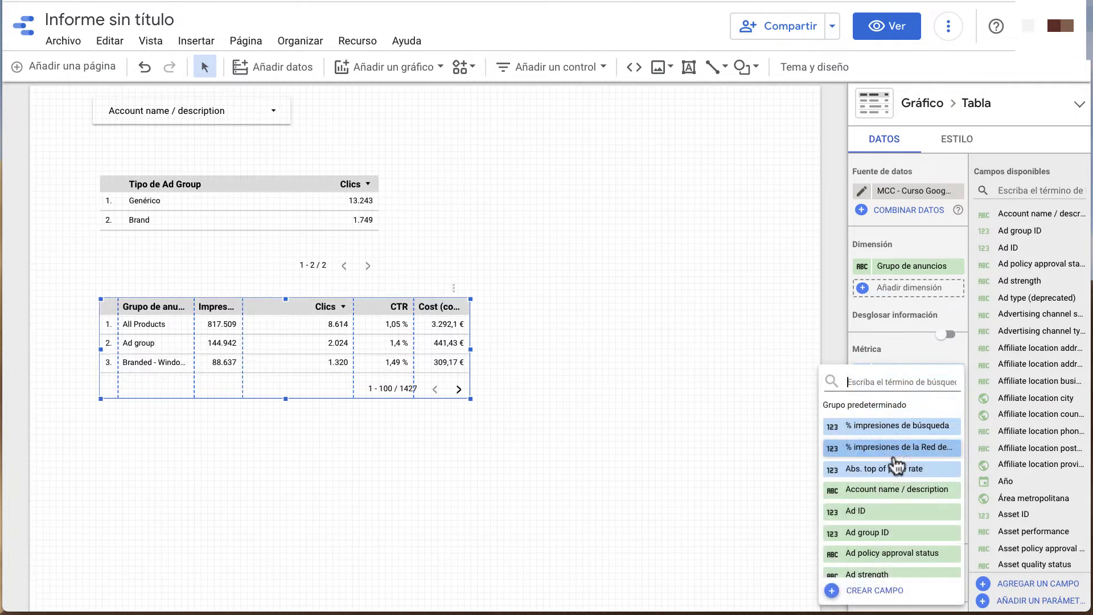
pyautogui.write('conver')
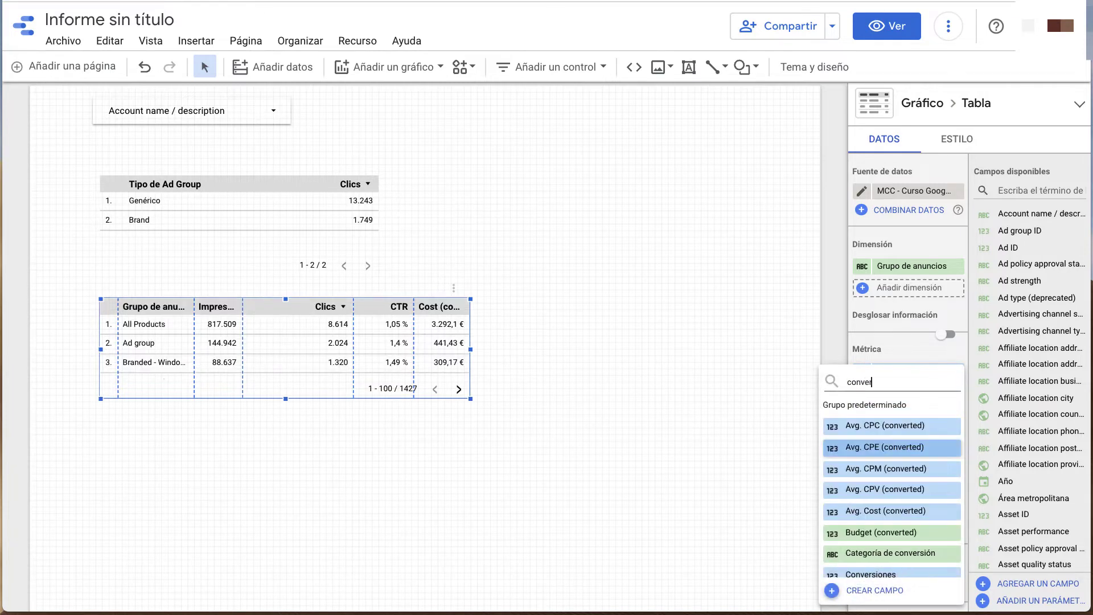
pyautogui.write('s')
pyautogui.scroll(-3, 897, 512)
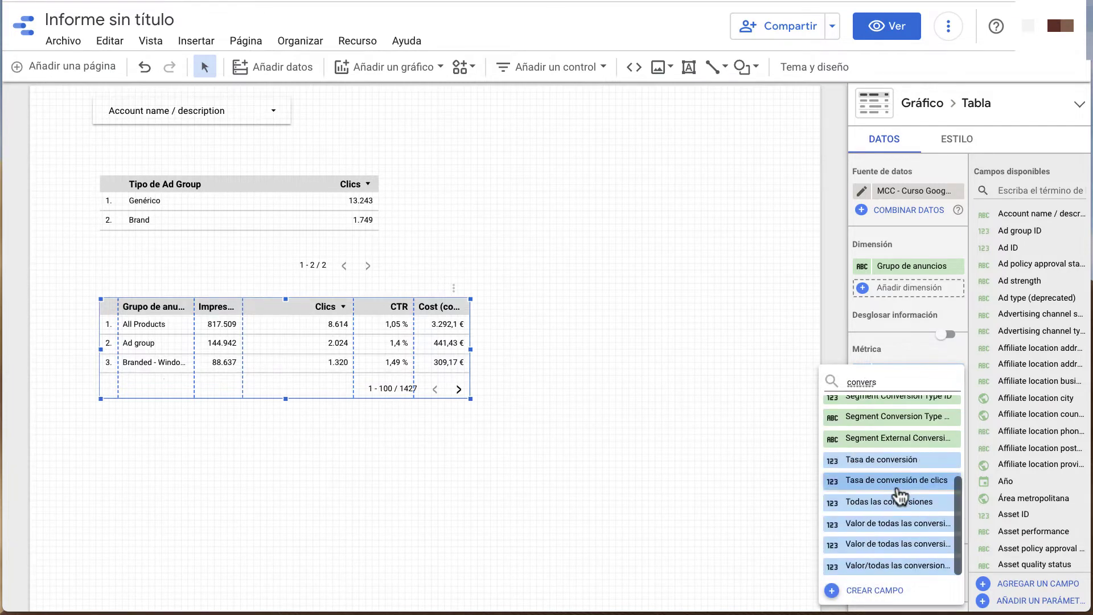
pyautogui.click(913, 468)
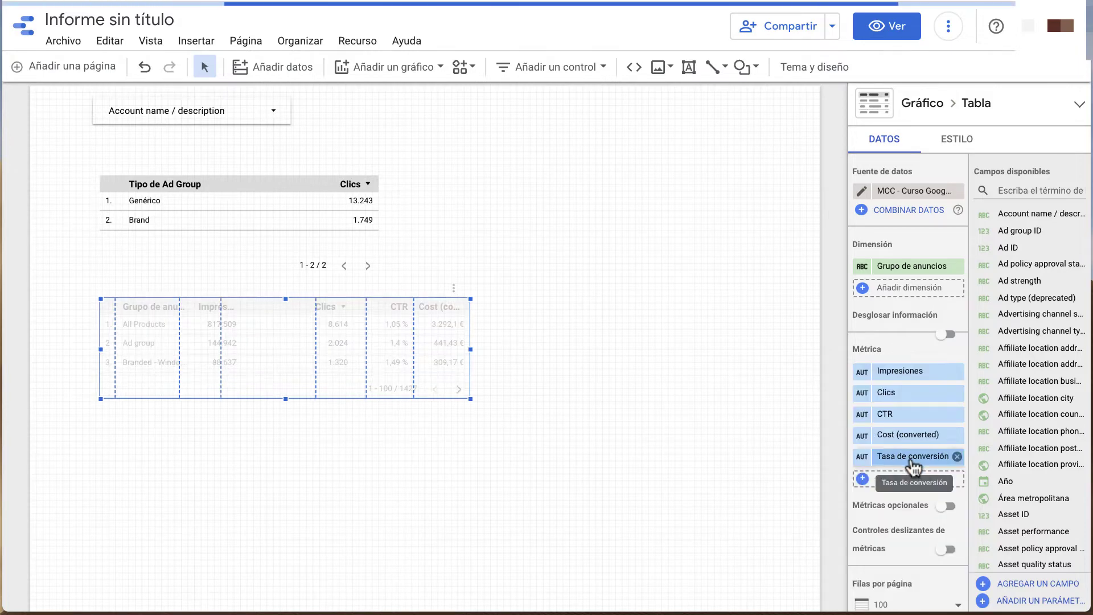
pyautogui.moveTo(470, 349); pyautogui.dragTo(695, 365)
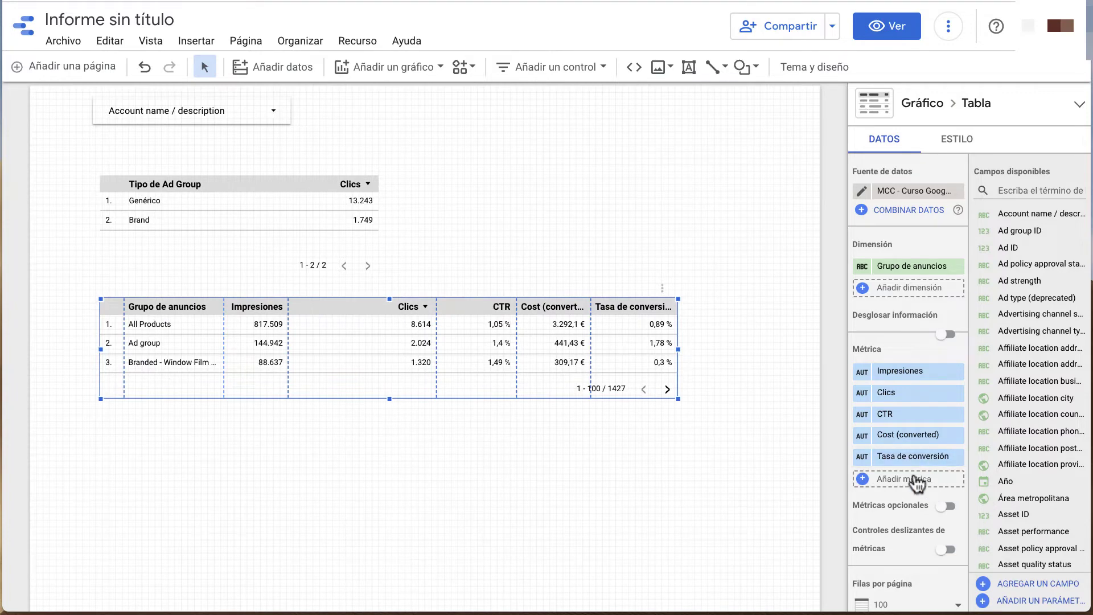
# Add Cost / conv. (converted) to the Grupo de anuncios table and widen it to fit.
pyautogui.click(916, 481)
pyautogui.write('c')
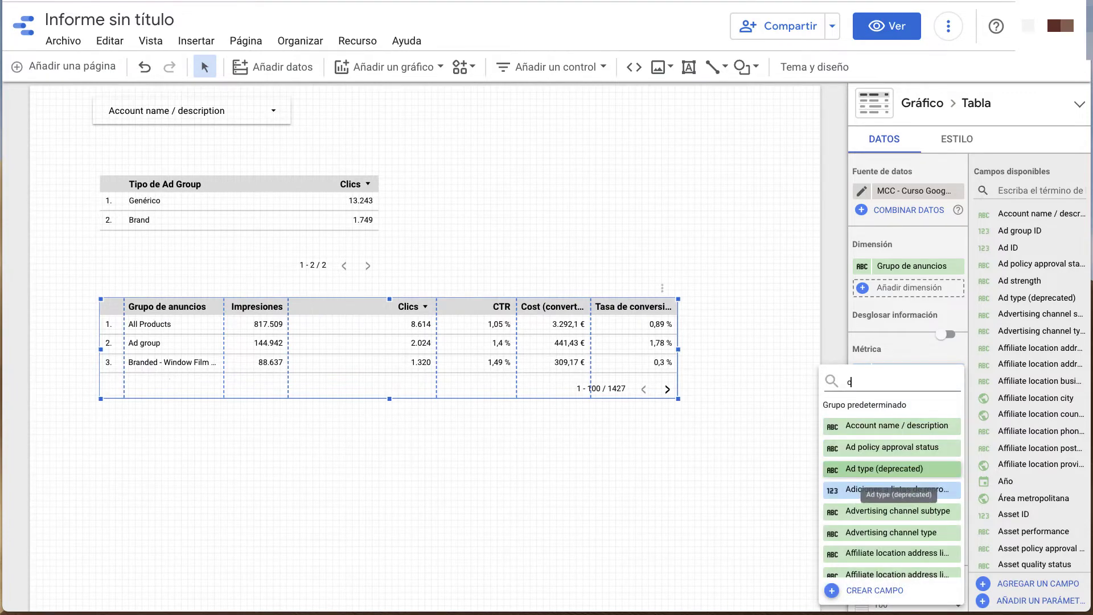
pyautogui.write('ost')
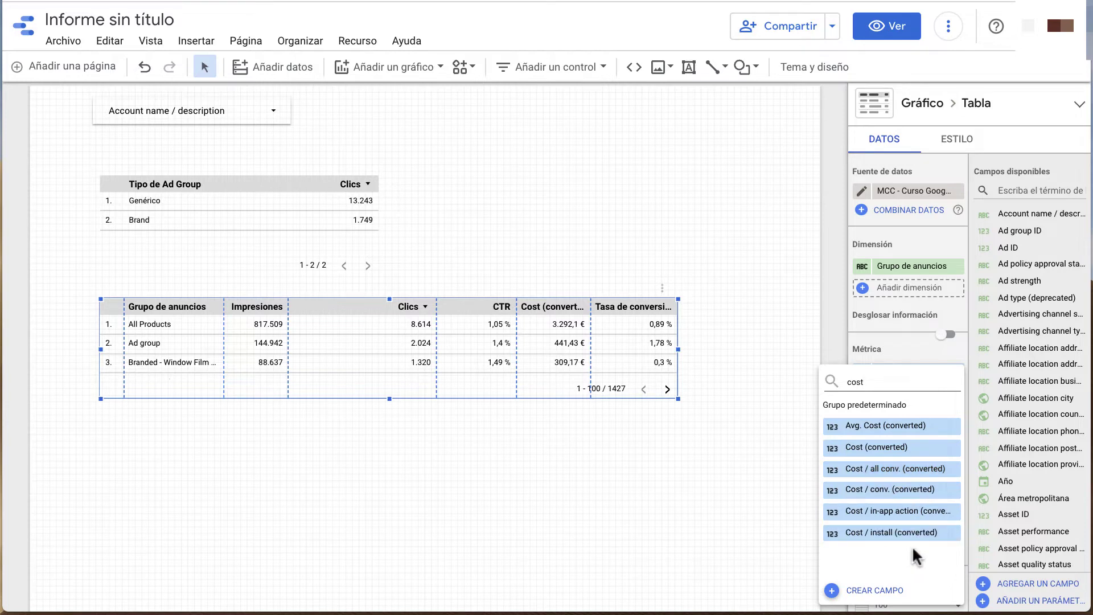
pyautogui.click(920, 491)
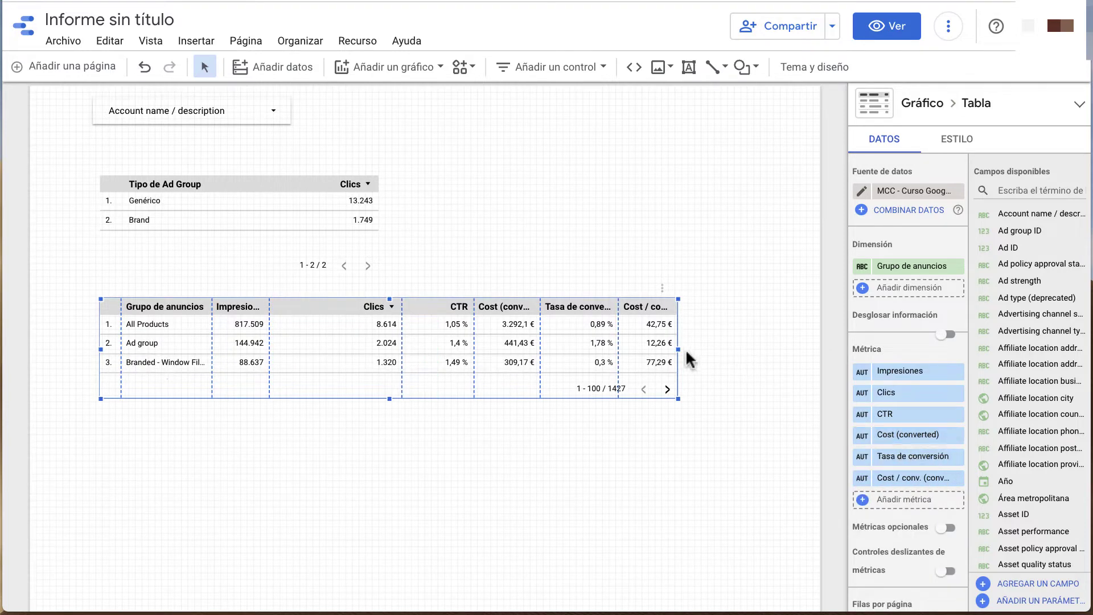
pyautogui.moveTo(678, 349); pyautogui.dragTo(755, 349)
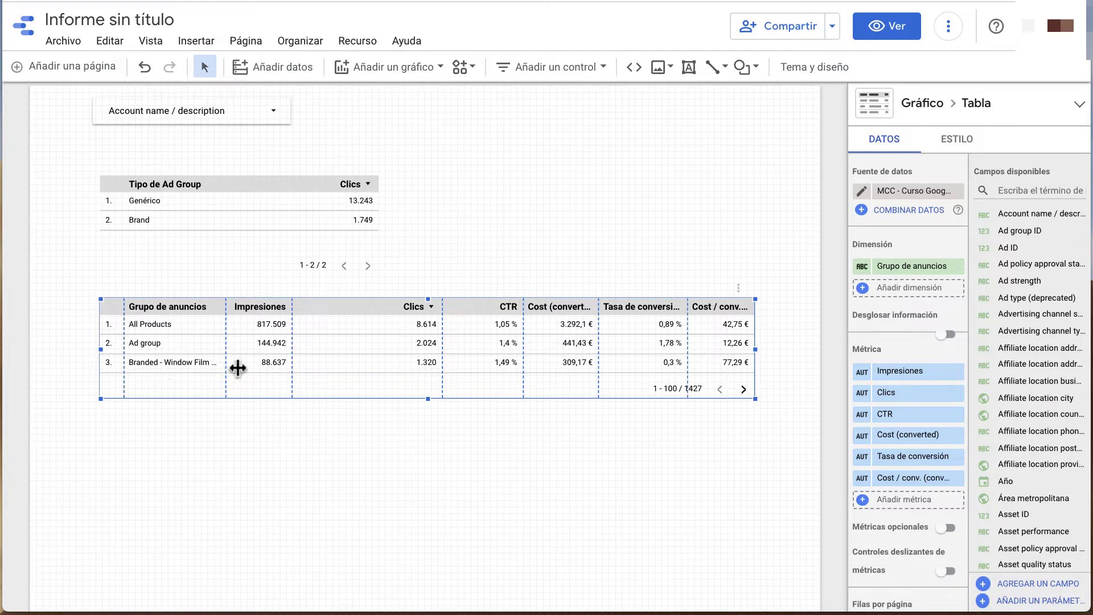
# Add Impresiones before Clics and Cost (converted) to the Tipo de Ad Group table, widening it to match below.
pyautogui.click(224, 224)
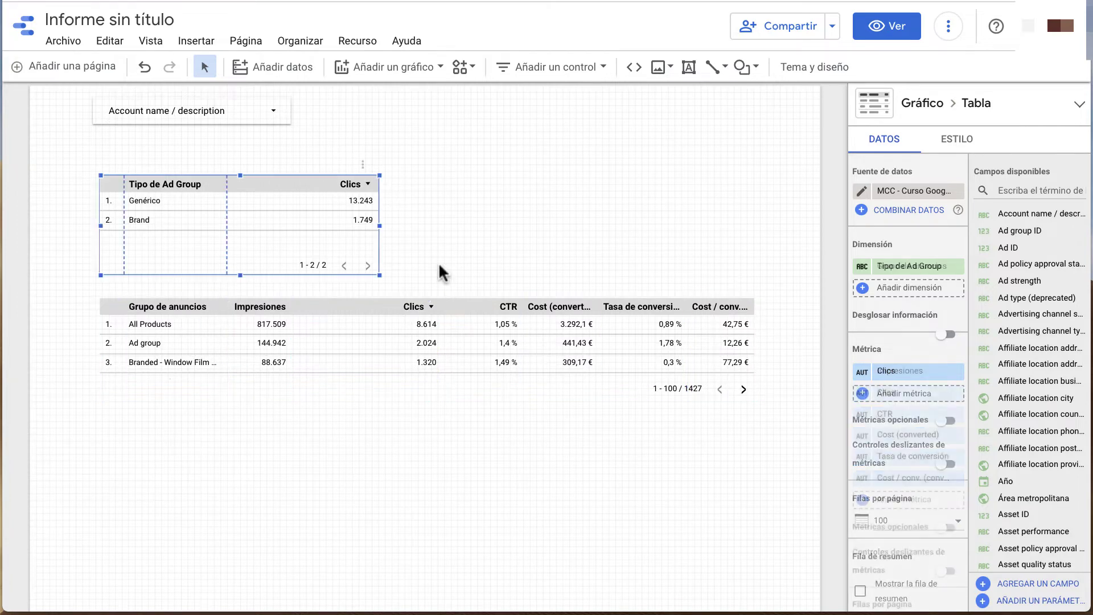
pyautogui.click(897, 392)
pyautogui.write('I')
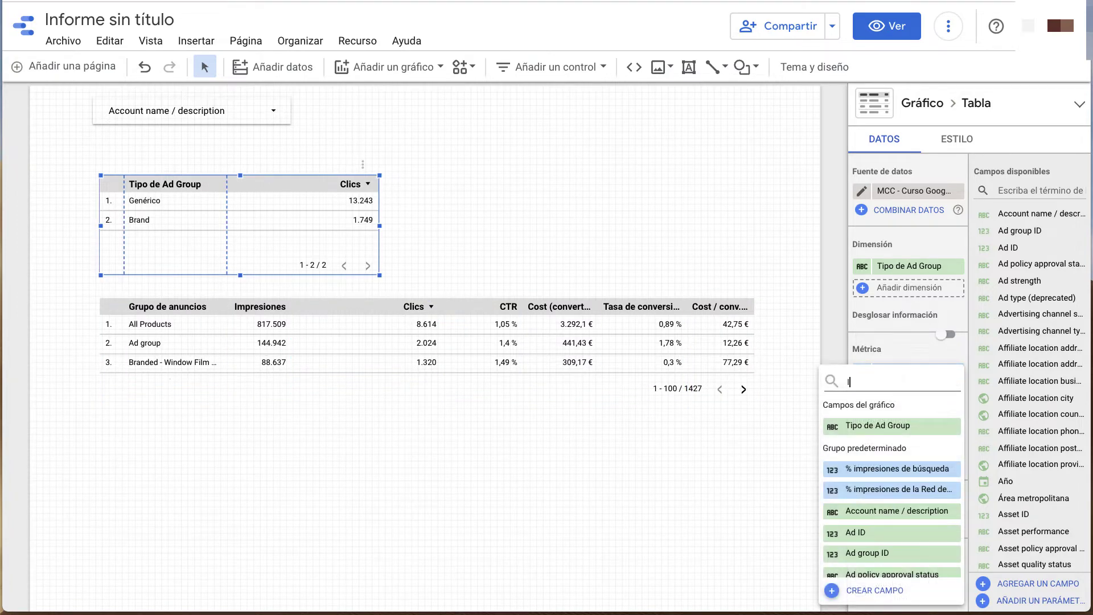
pyautogui.write('mpres')
pyautogui.scroll(-2, 894, 507)
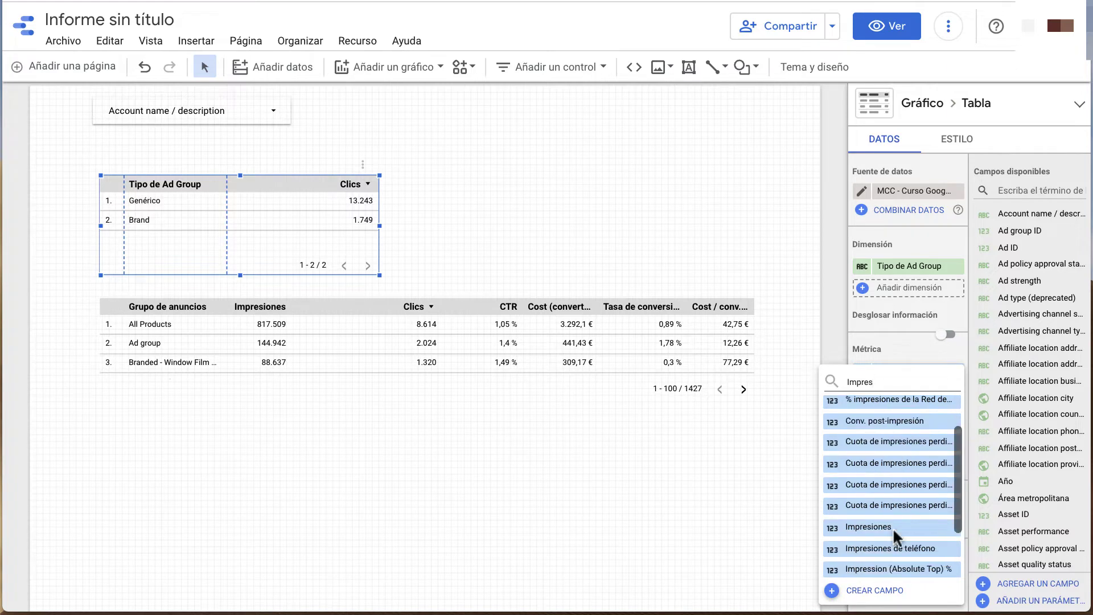
pyautogui.click(892, 529)
pyautogui.moveTo(907, 392); pyautogui.dragTo(907, 359)
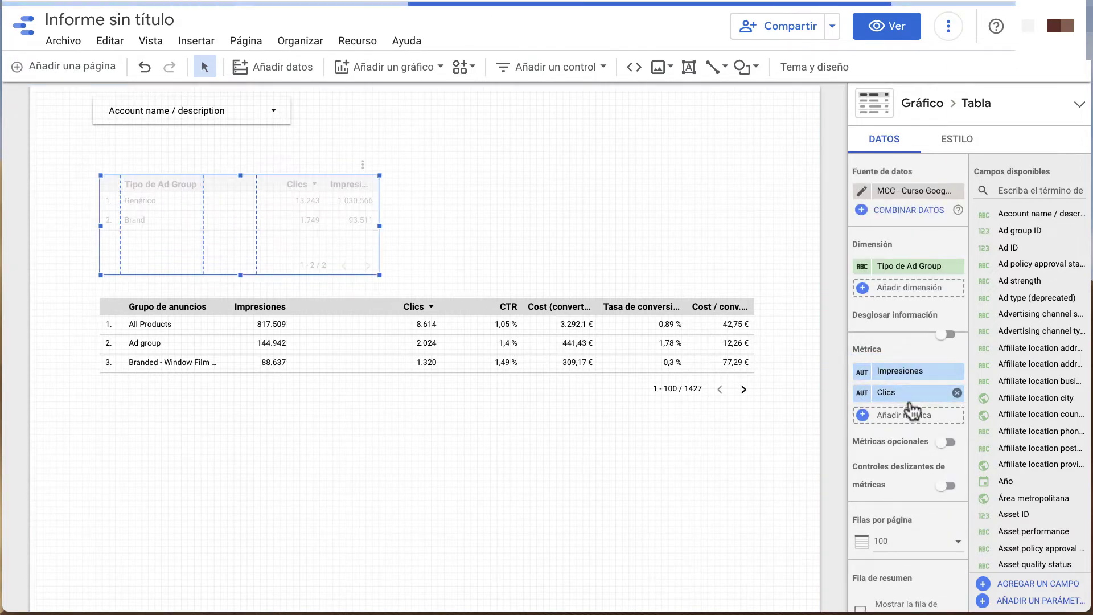
pyautogui.click(908, 412)
pyautogui.write('cost')
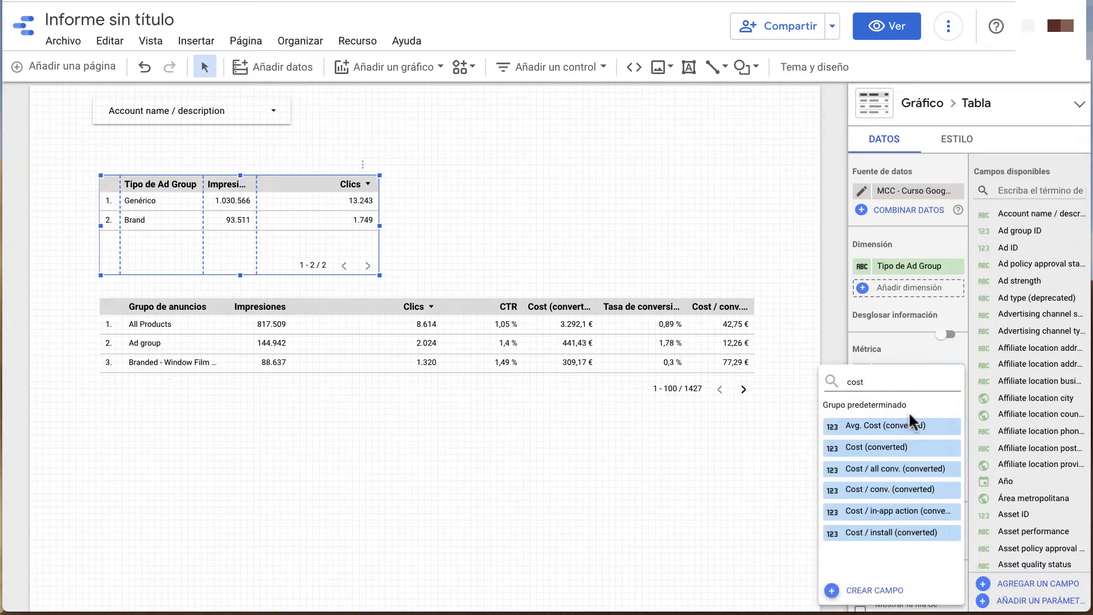
pyautogui.click(905, 447)
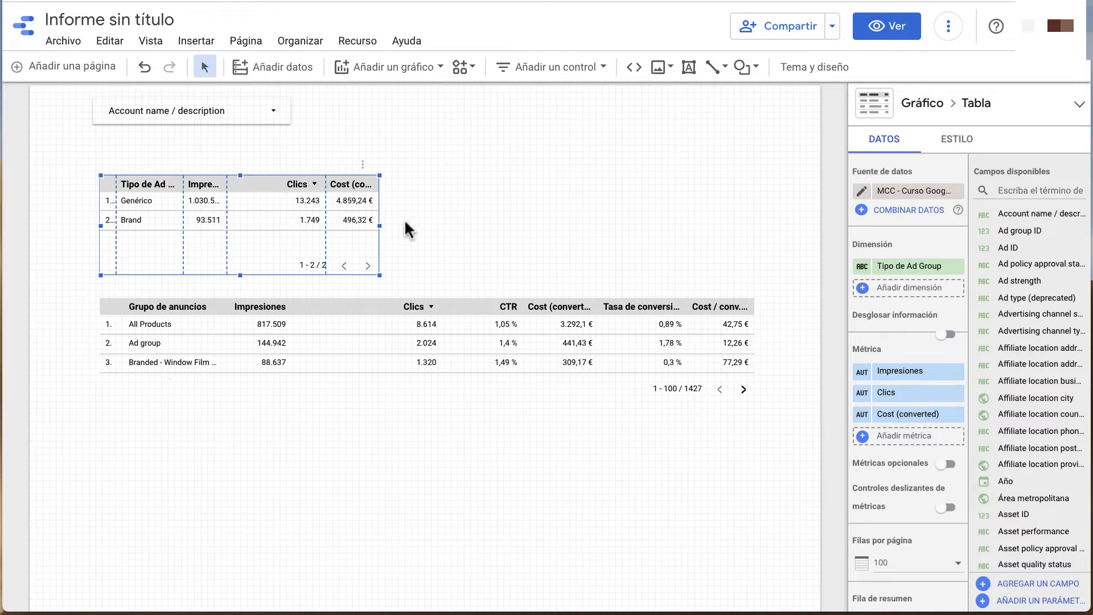
pyautogui.moveTo(380, 225); pyautogui.dragTo(746, 239)
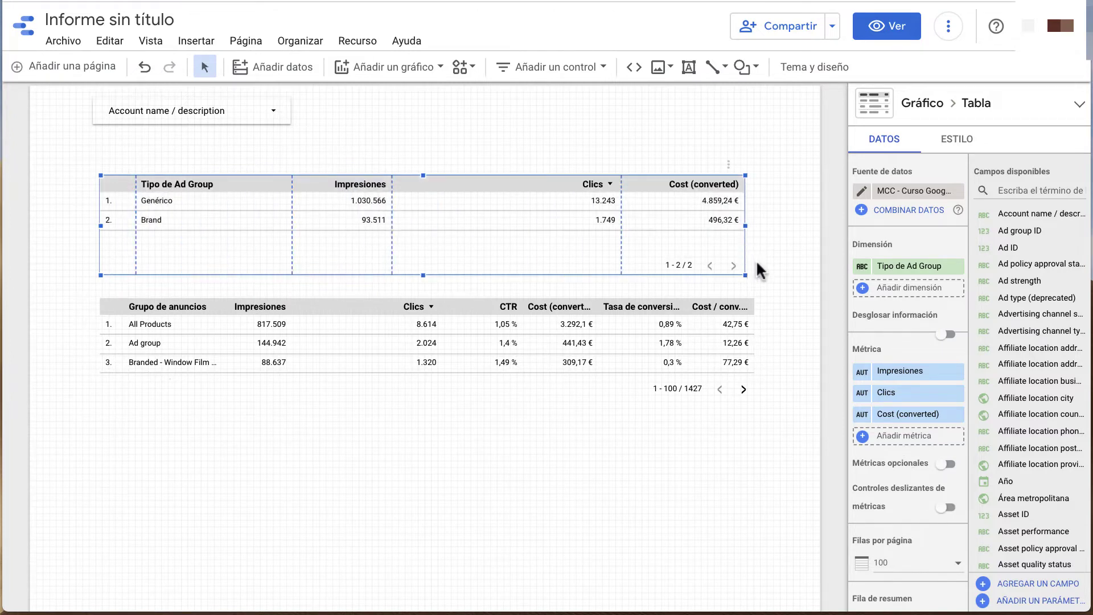
# Try adding CTR to the upper table, remove it when it breaks, then search metrics for 'tasa'.
pyautogui.click(911, 437)
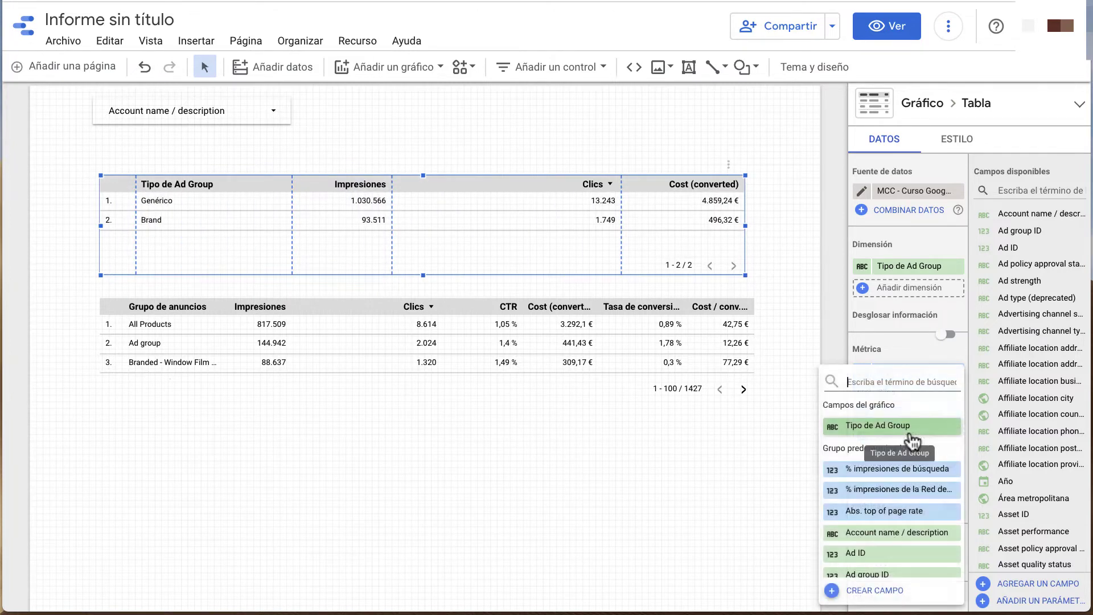
pyautogui.write('ctr')
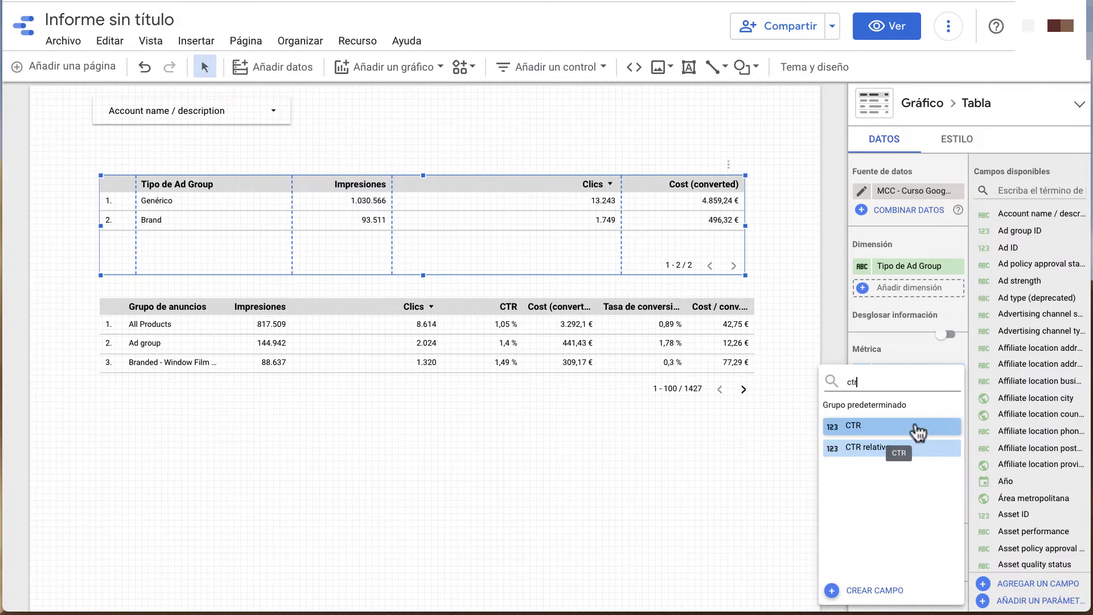
pyautogui.click(917, 427)
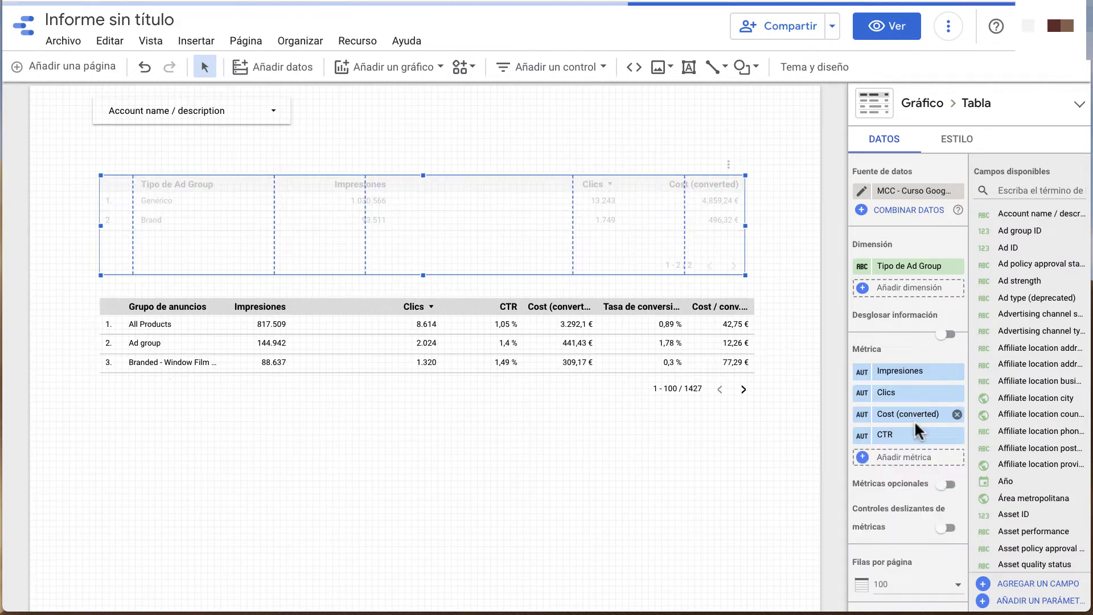
pyautogui.moveTo(914, 436)
pyautogui.mouseDown()
pyautogui.moveTo(908, 391)
pyautogui.moveTo(907, 413)
pyautogui.mouseUp()
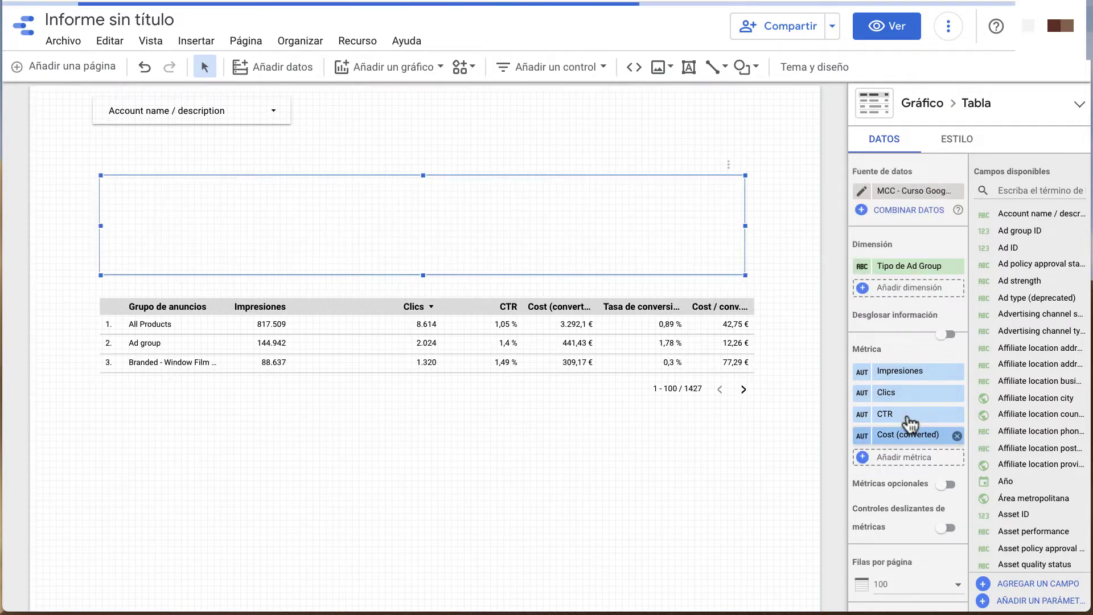
pyautogui.click(957, 413)
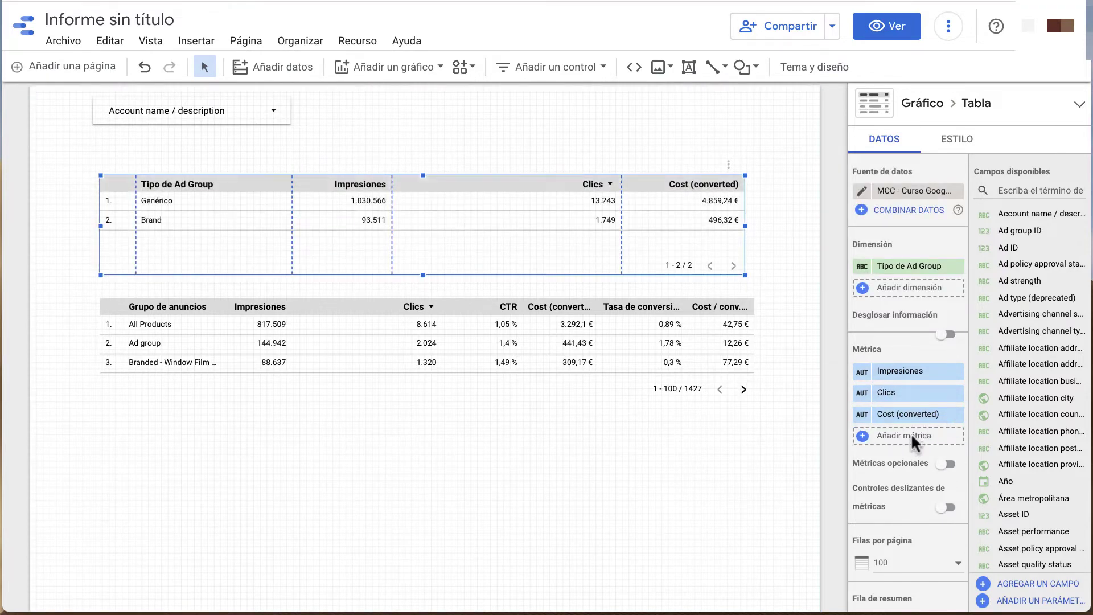
pyautogui.click(911, 433)
pyautogui.write('tasa')
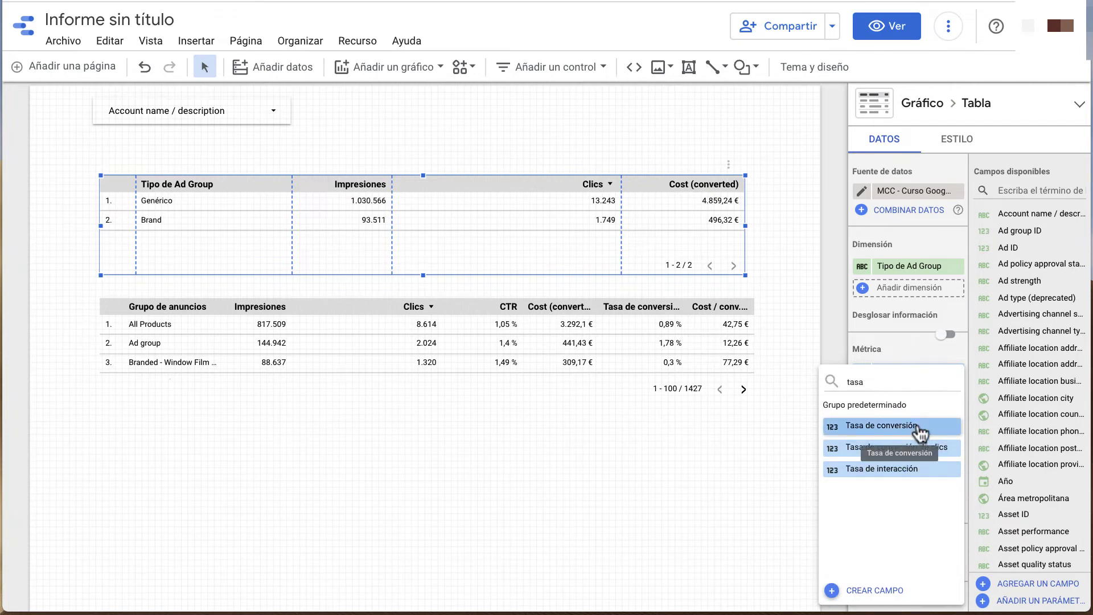
pyautogui.click(917, 426)
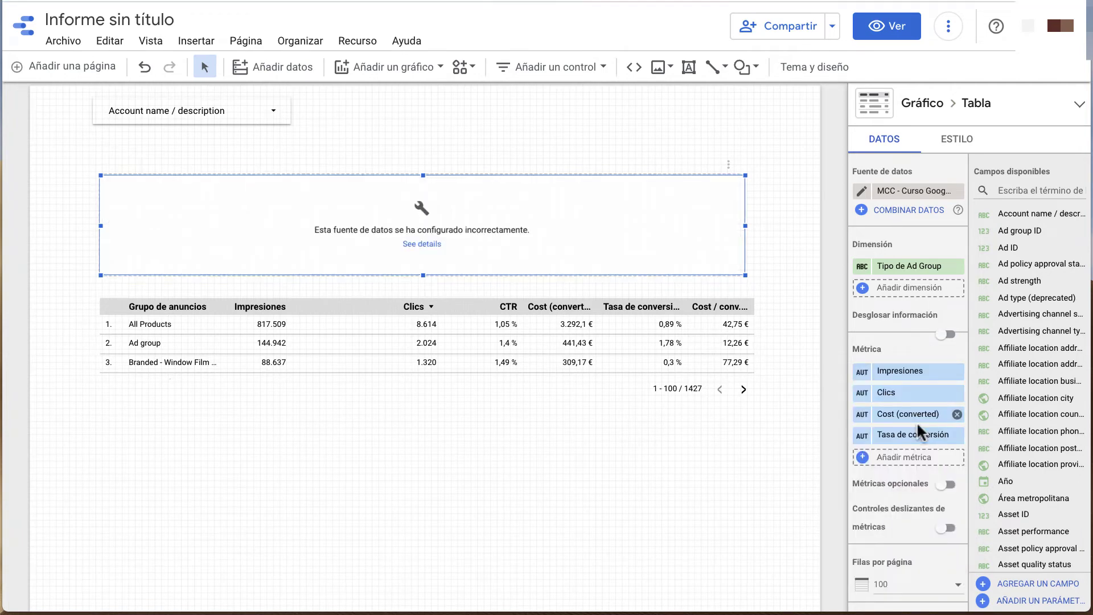
pyautogui.click(957, 435)
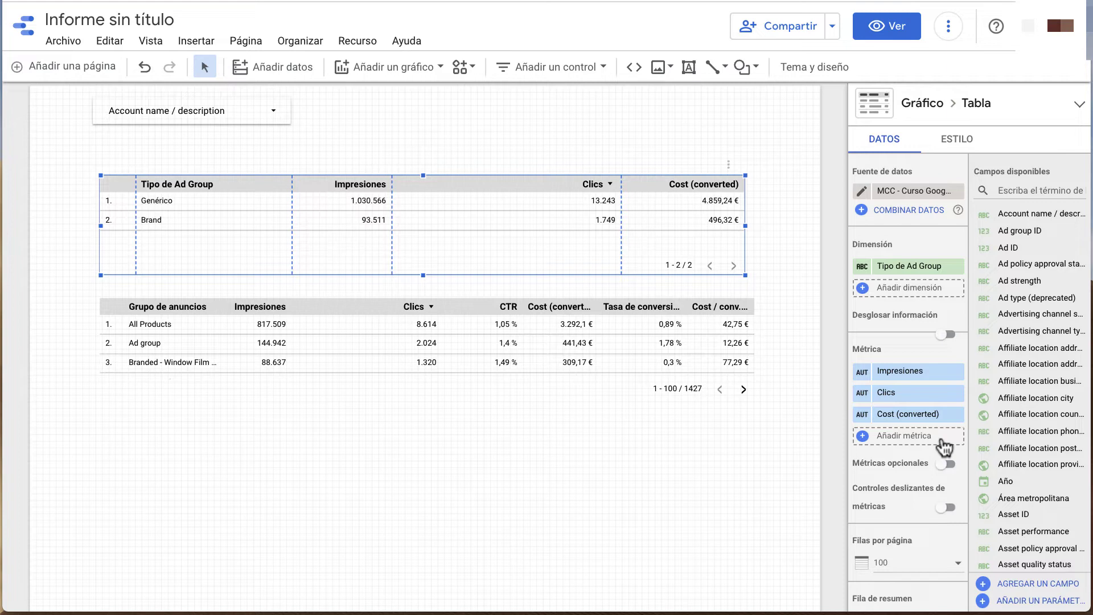
# Start a new calculated metric named CTR CF with the formula Clics / Impresiones.
pyautogui.click(942, 441)
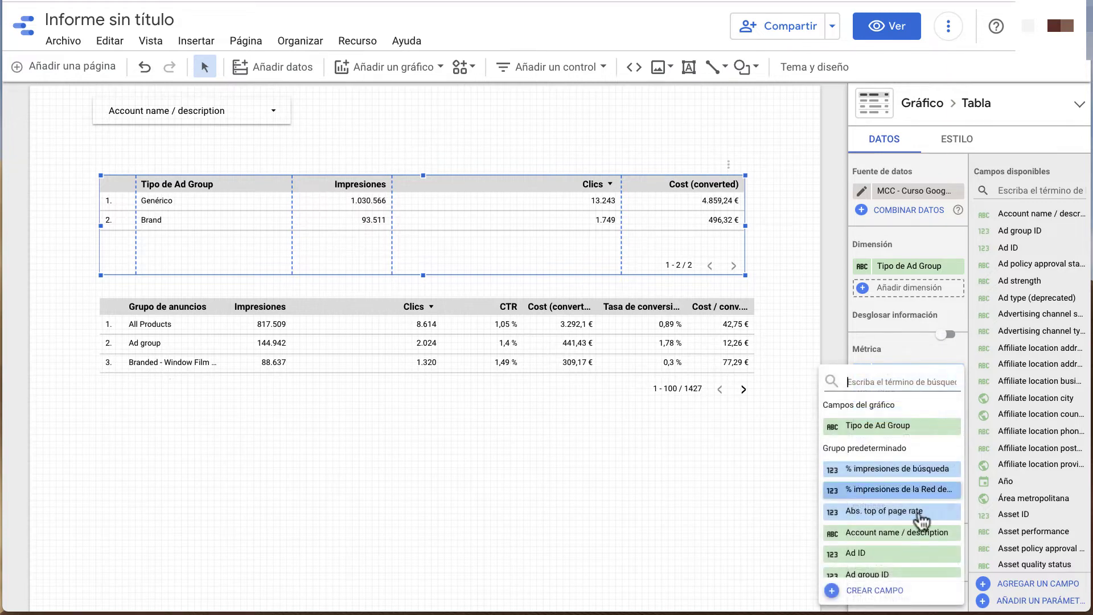
pyautogui.click(886, 591)
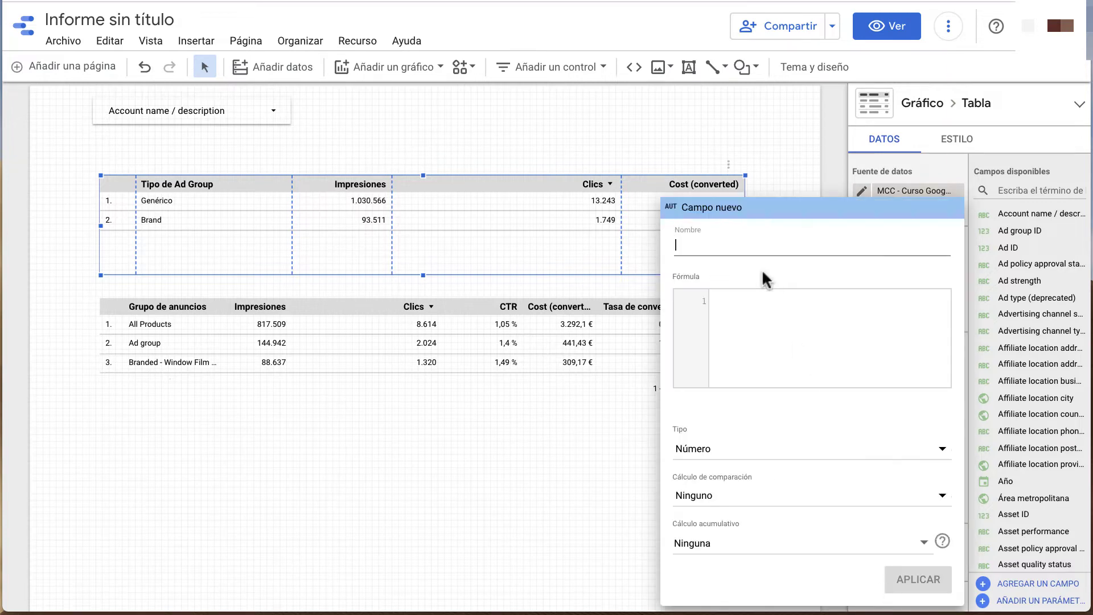
pyautogui.write('CTR CF')
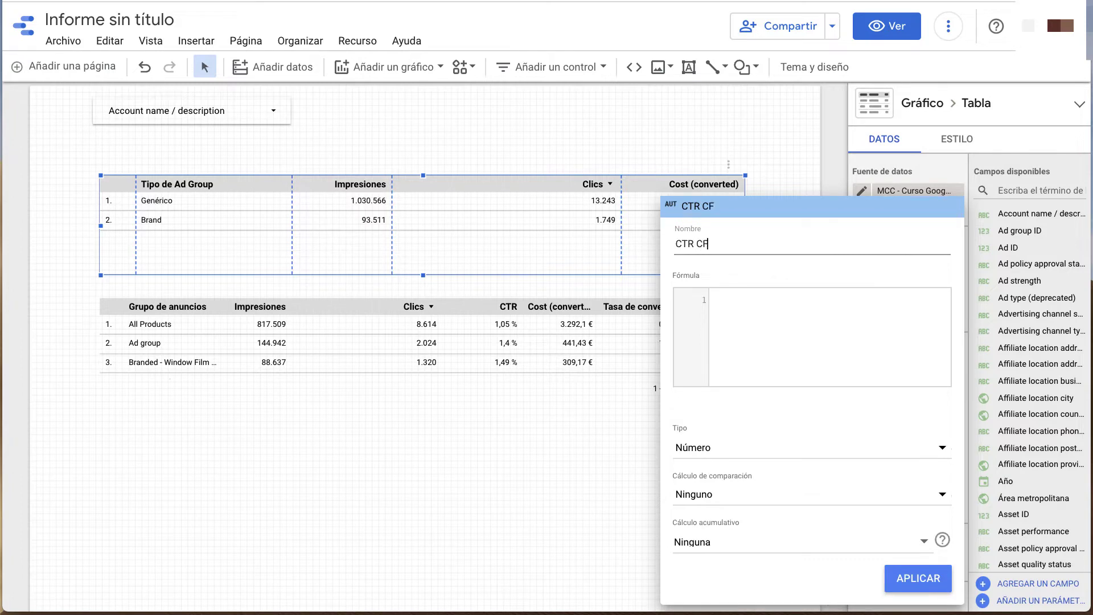
pyautogui.click(773, 295)
pyautogui.write('clic')
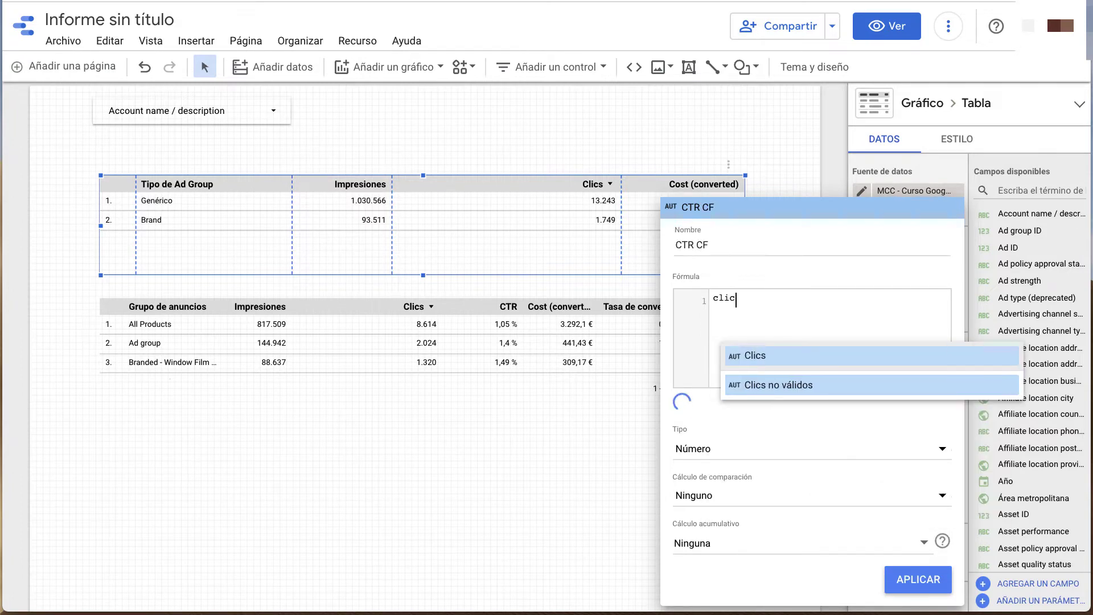
pyautogui.click(772, 360)
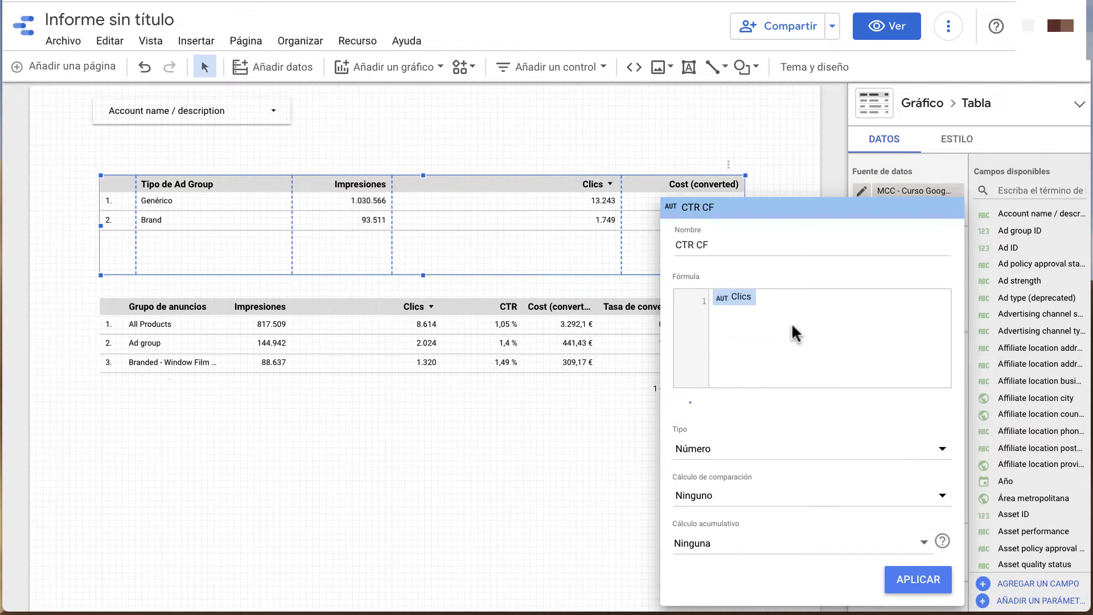
pyautogui.write('/ctr')
pyautogui.press('BackSpace')
pyautogui.press('BackSpace')
pyautogui.press('BackSpace')
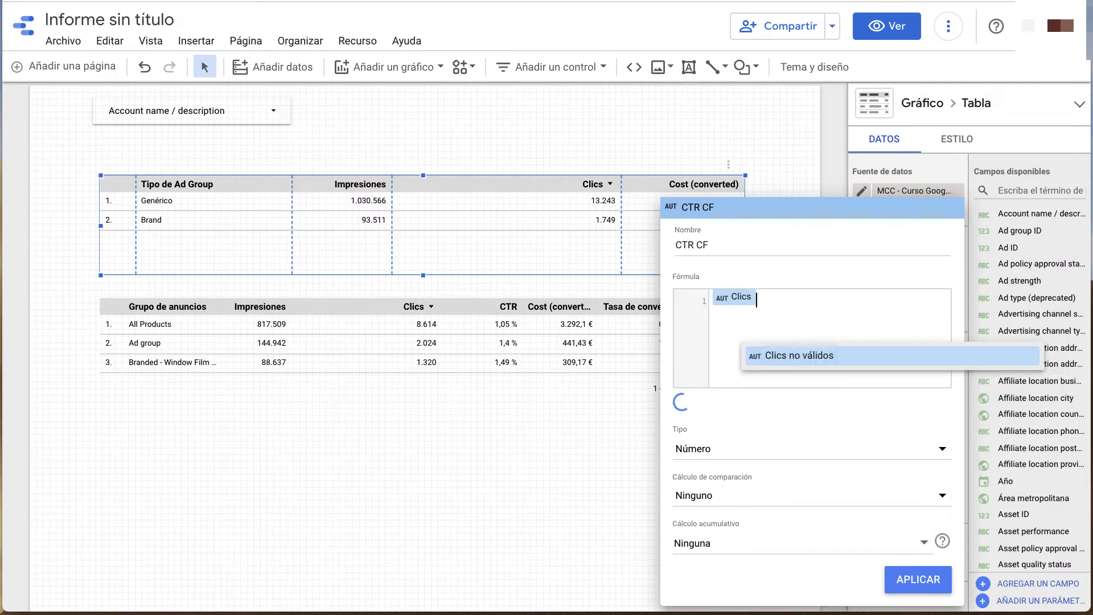
pyautogui.write('/imp')
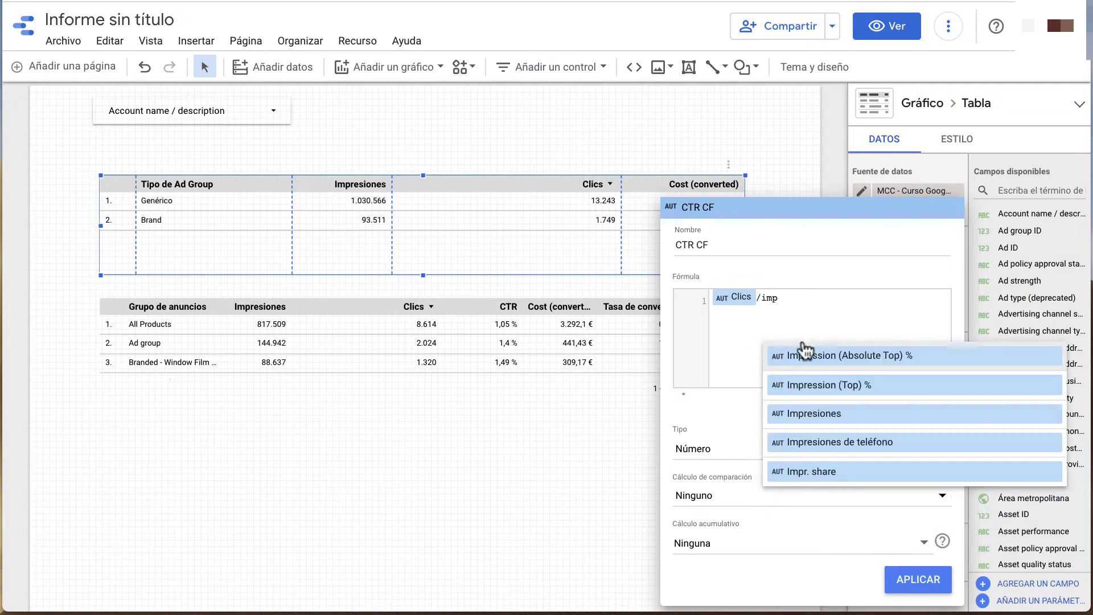
pyautogui.click(808, 412)
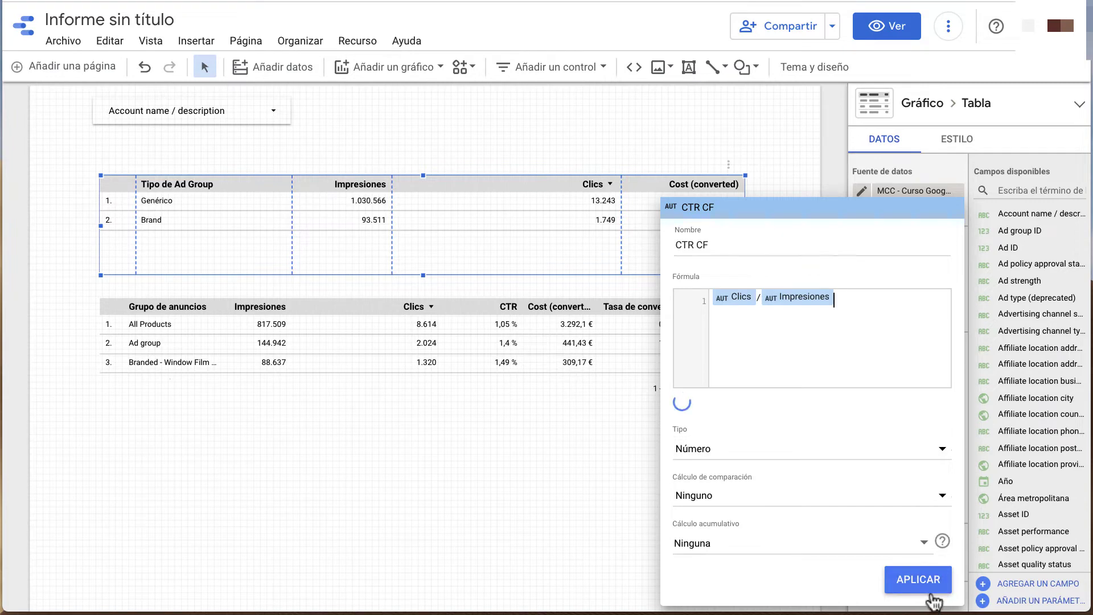
# Set the calculated field's type to percentage and save it as CTR CF.
pyautogui.click(770, 453)
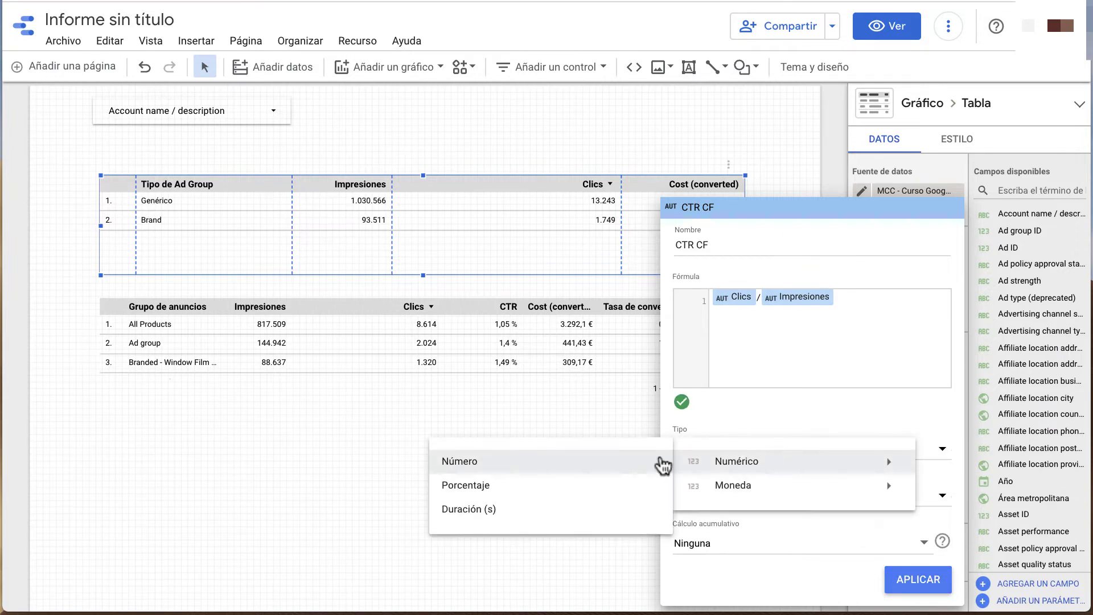
pyautogui.click(561, 483)
pyautogui.click(899, 572)
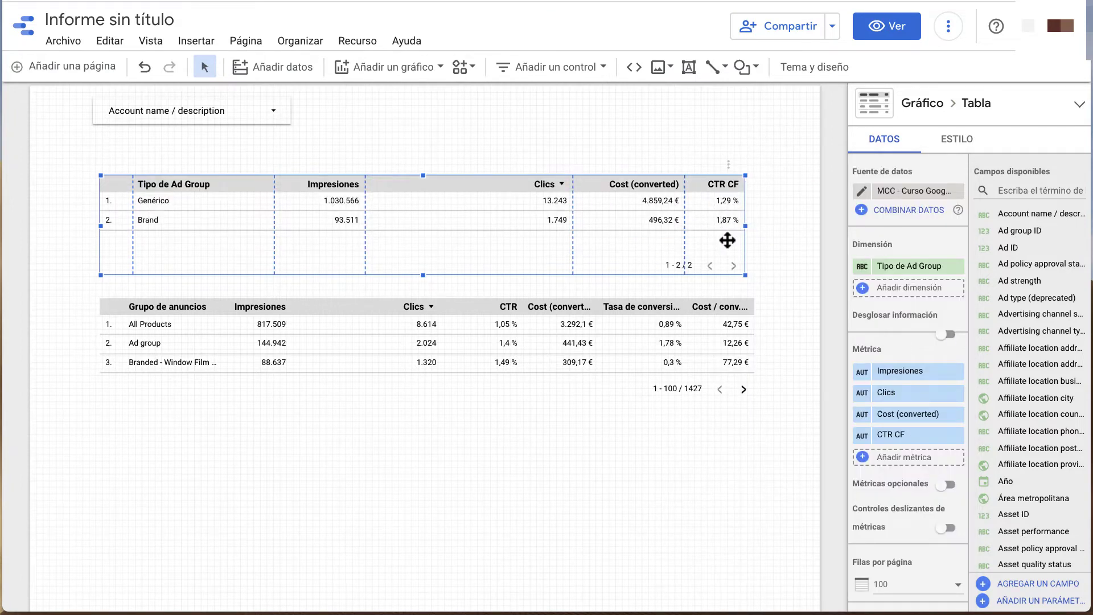
pyautogui.scroll(1, 725, 238)
pyautogui.scroll(-2, 736, 263)
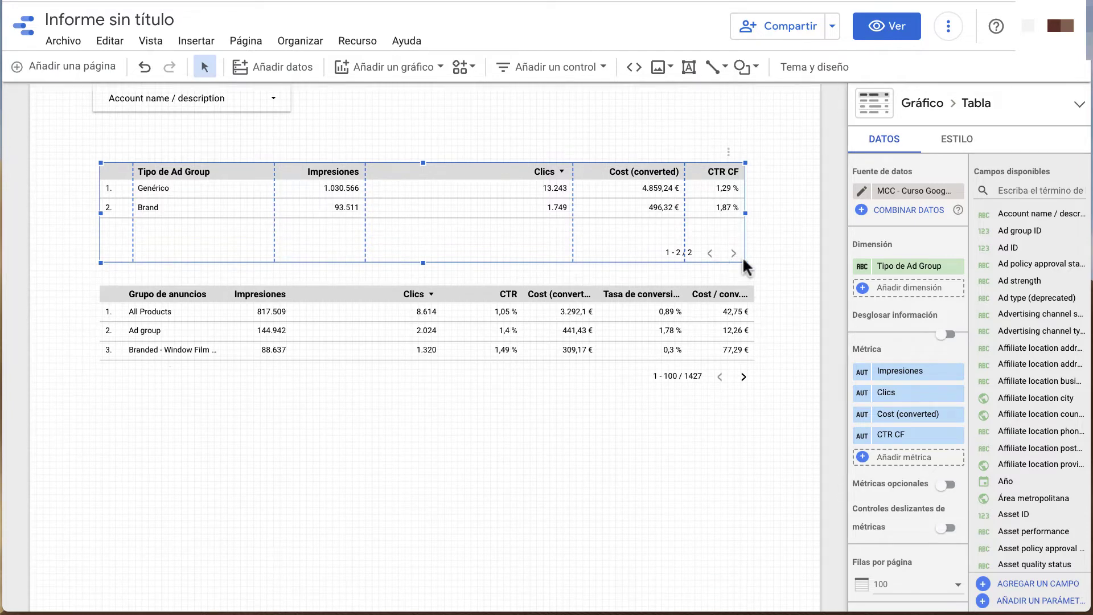
# In the data source editor, add a new field named CTR CF.
pyautogui.click(862, 198)
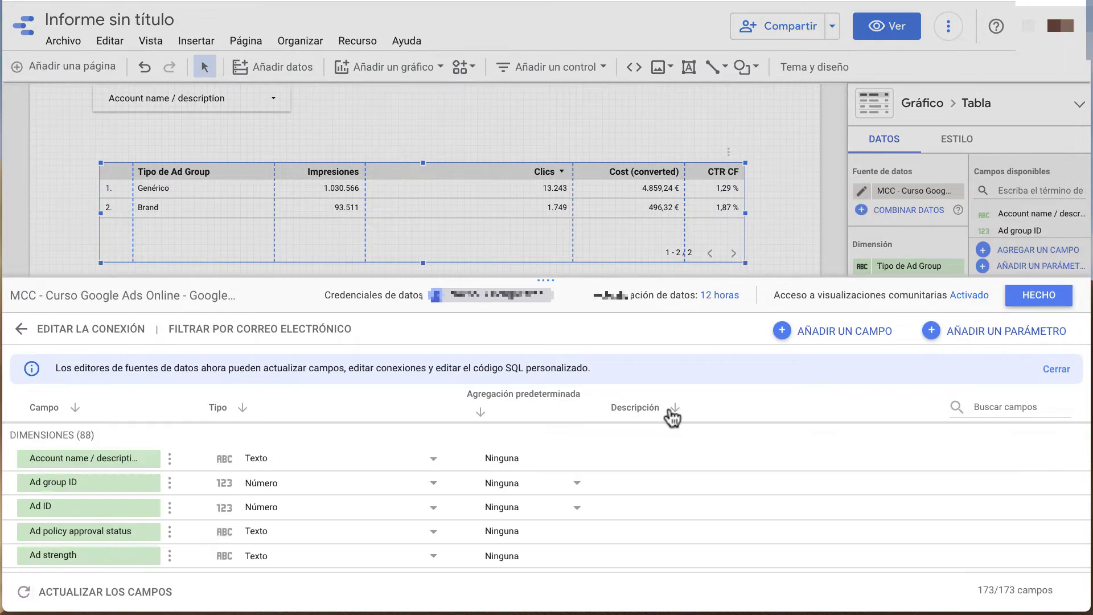
pyautogui.click(820, 332)
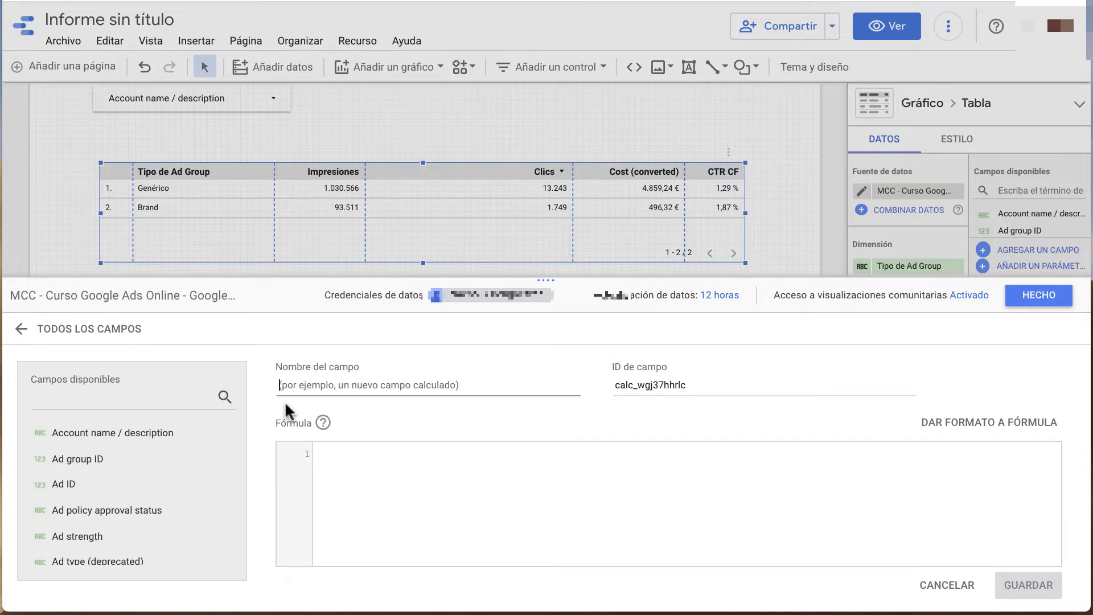
pyautogui.click(378, 453)
pyautogui.write('c')
pyautogui.press('BackSpace')
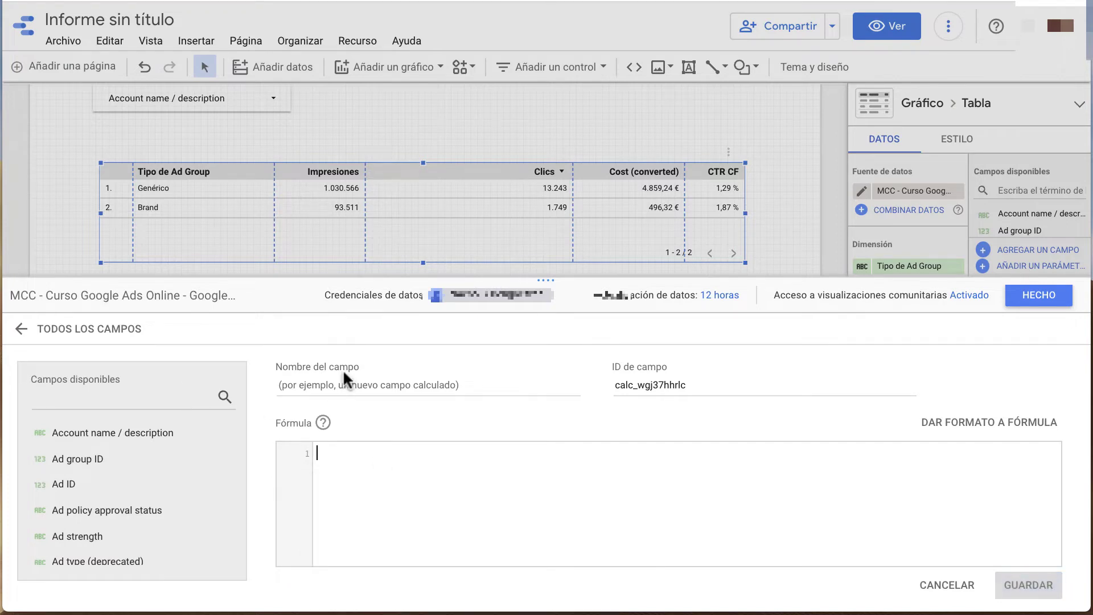
pyautogui.click(346, 381)
pyautogui.write('CTR ')
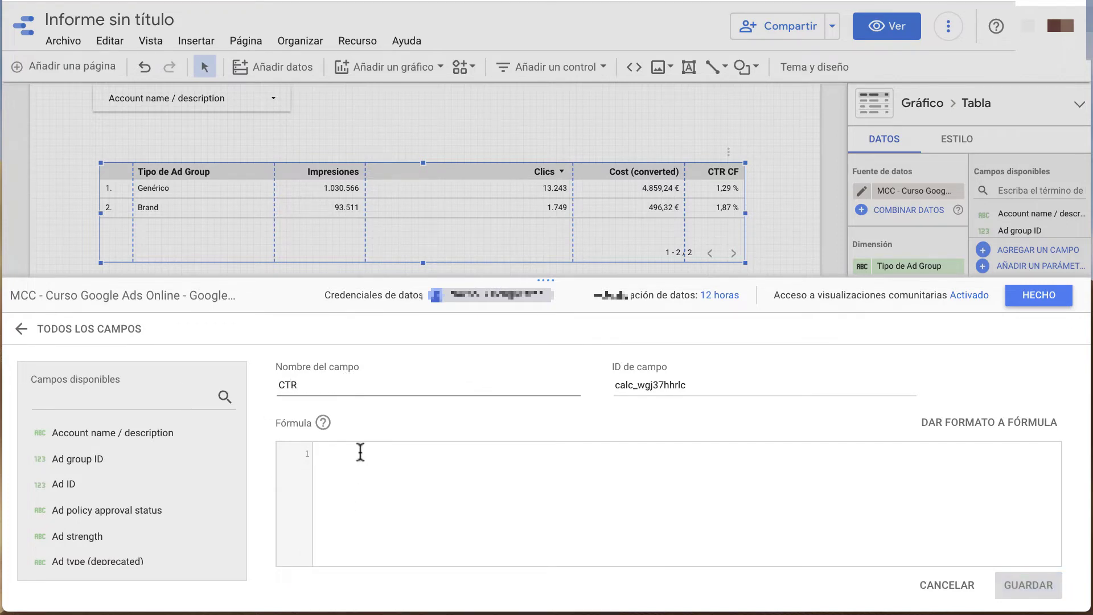
pyautogui.write('CF')
# Give CTR CF the formula Clics / Impresiones, save it, and return to all fields.
pyautogui.click(359, 487)
pyautogui.write('cli')
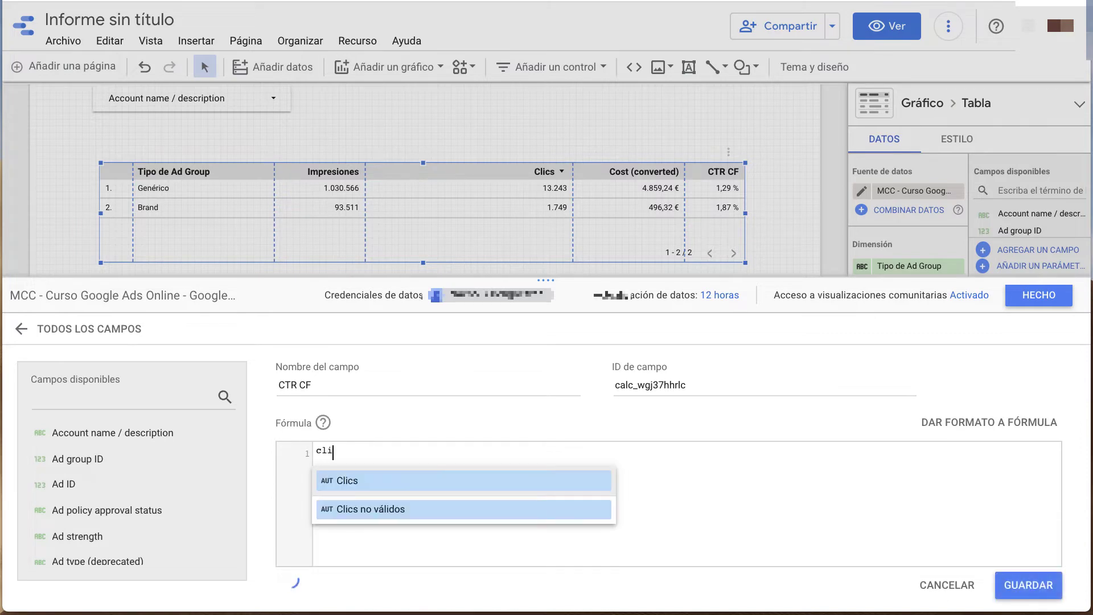
pyautogui.write('cks')
pyautogui.press('BackSpace')
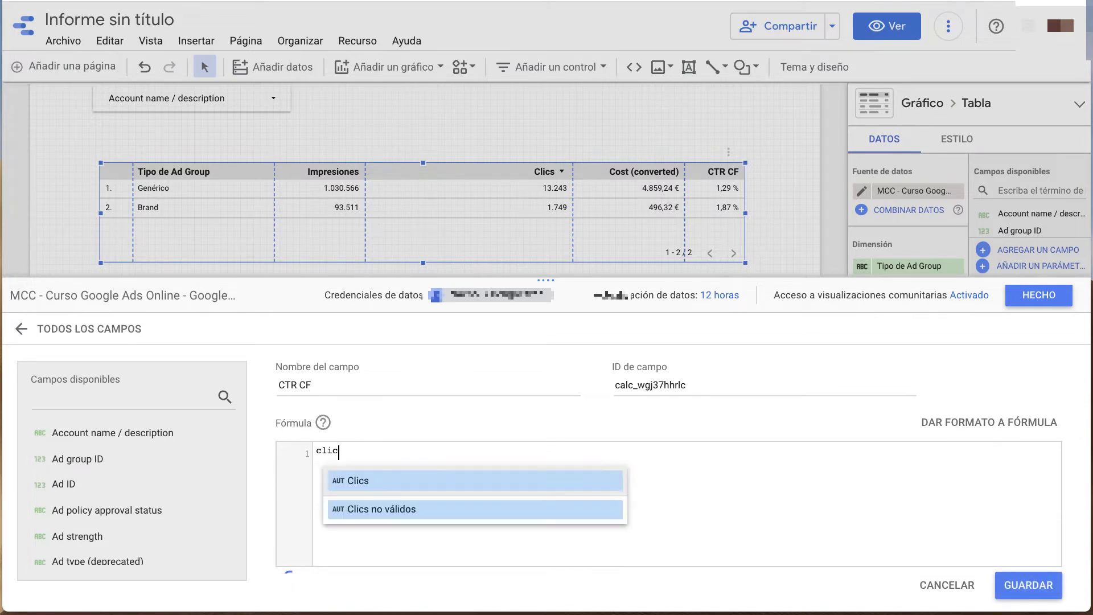
pyautogui.press('Return')
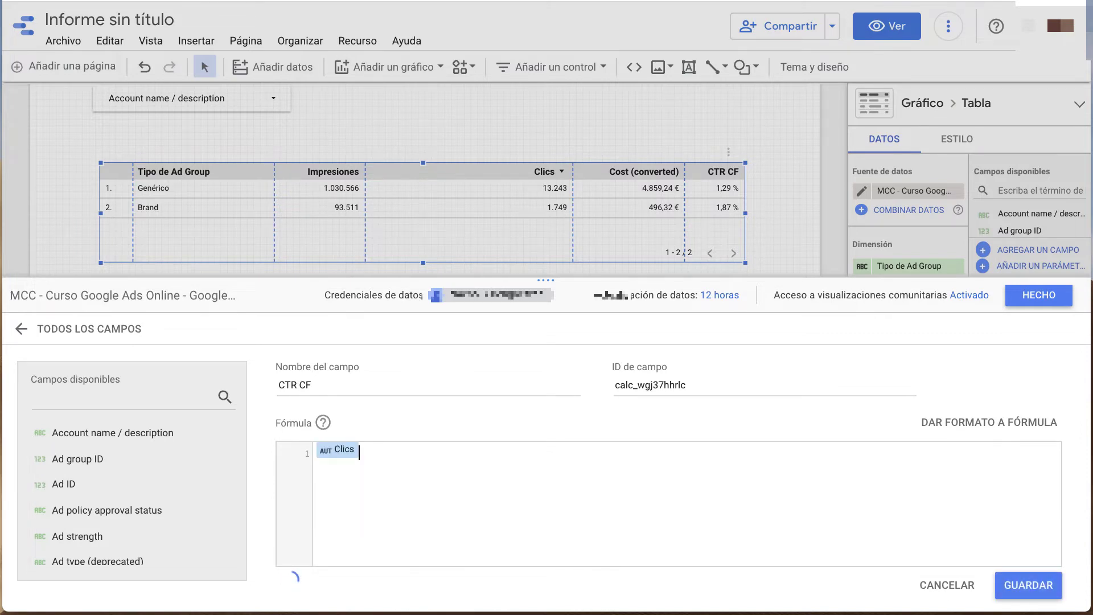
pyautogui.write(' / imp')
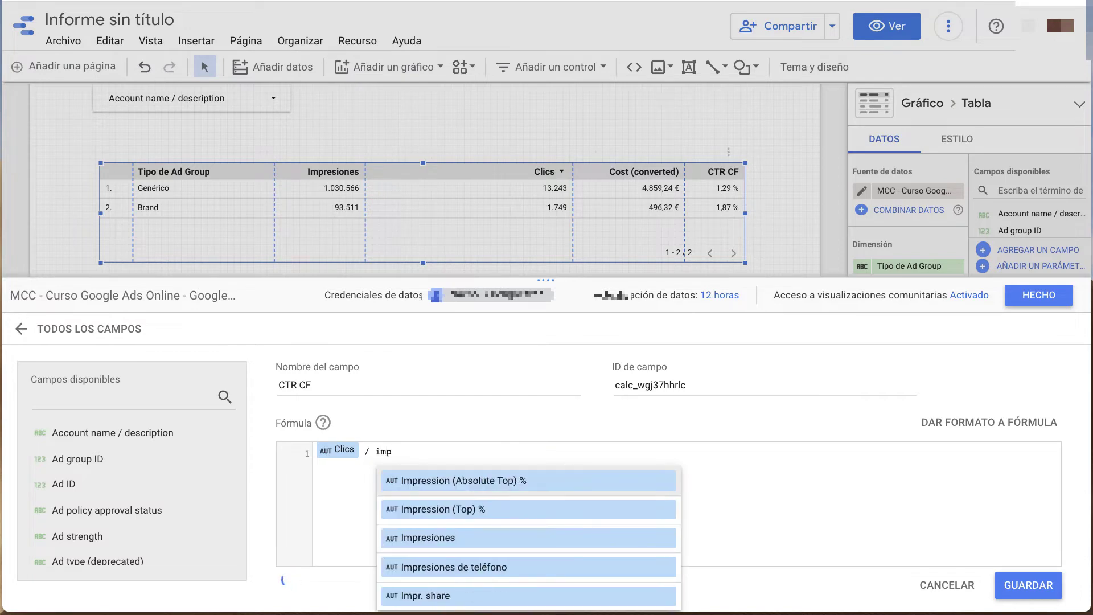
pyautogui.press('Down')
pyautogui.press('Down')
pyautogui.press('Return')
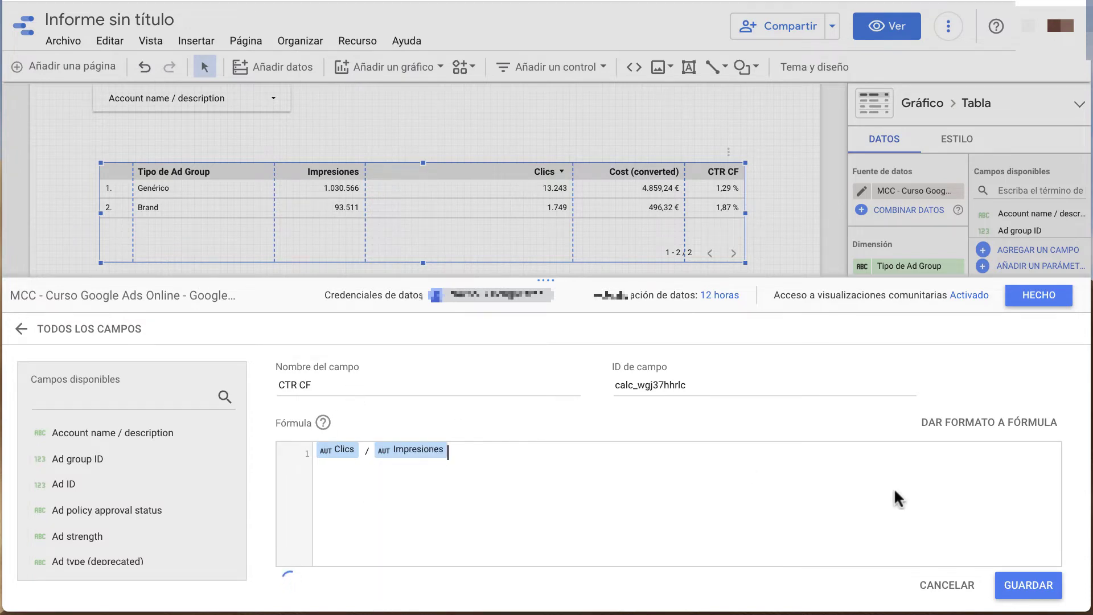
pyautogui.click(1022, 586)
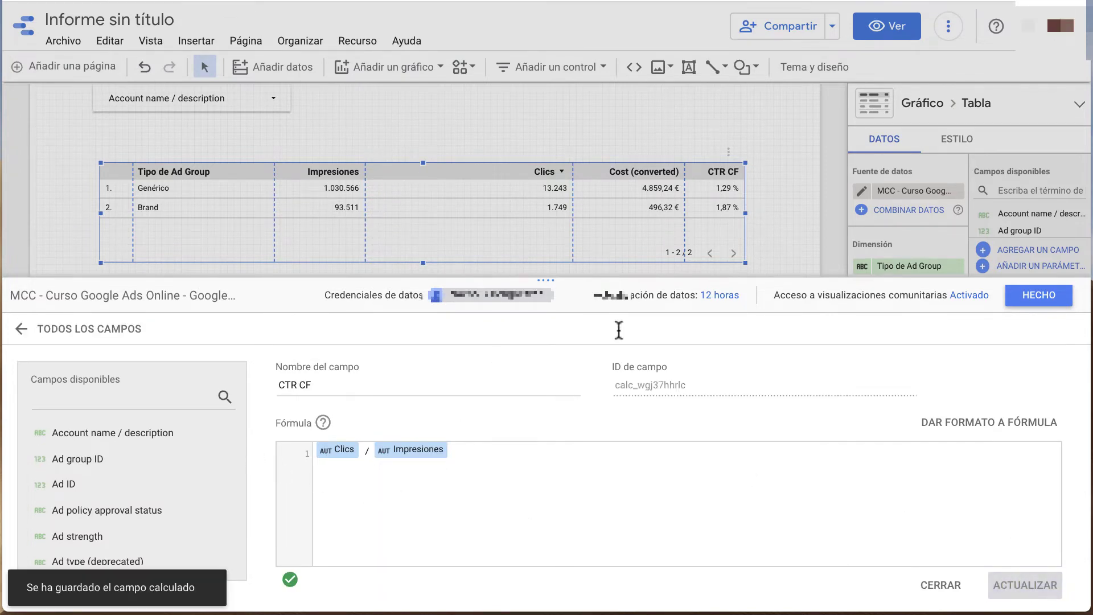
pyautogui.click(89, 329)
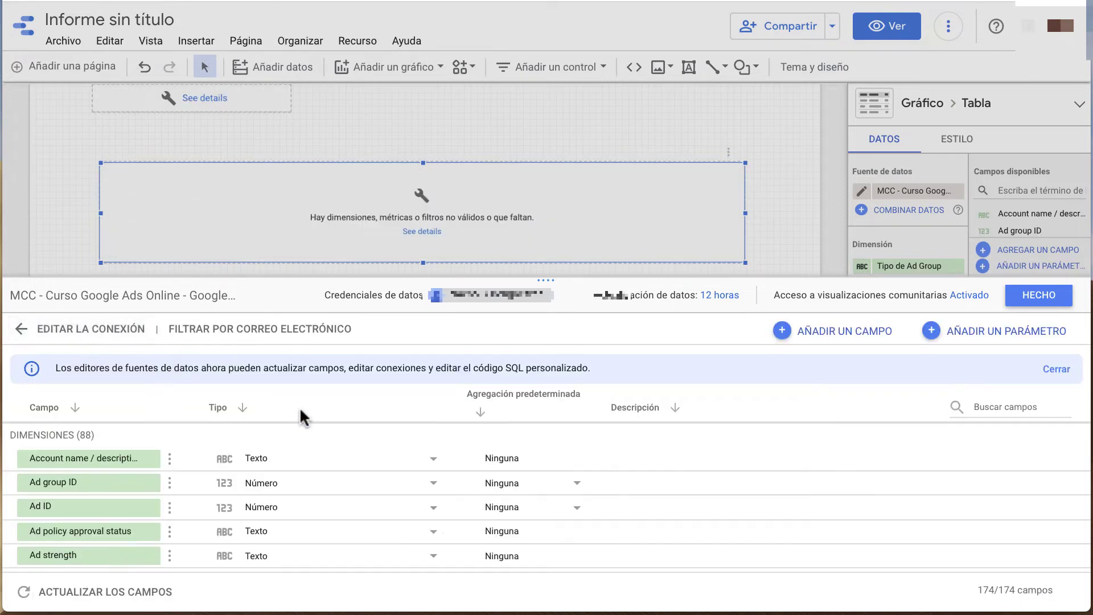
# Add another data source field with the formula Cost (converted) / Clics.
pyautogui.click(854, 330)
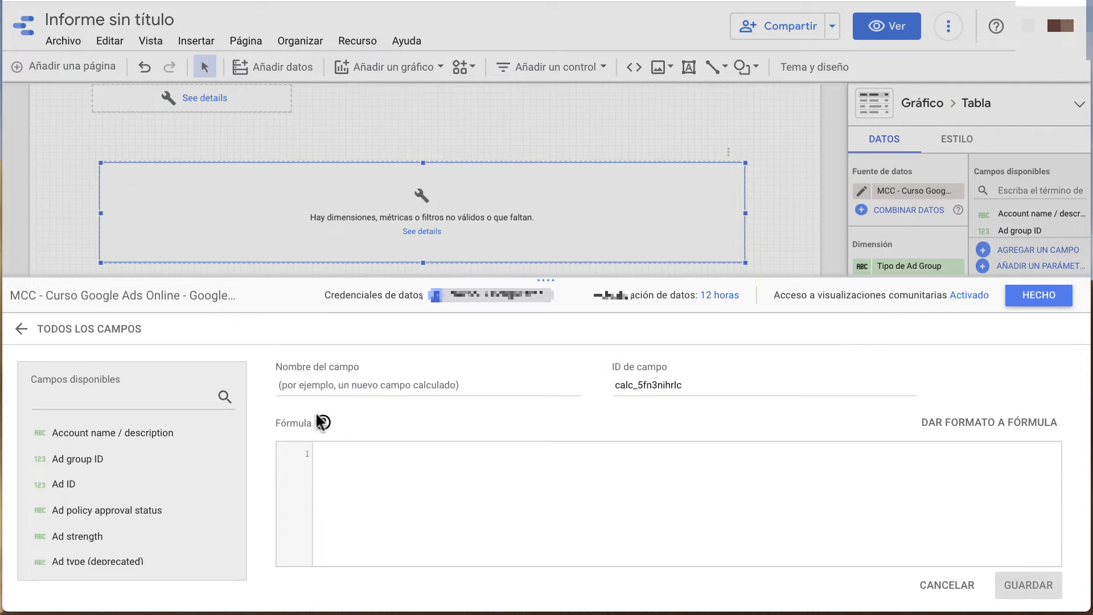
pyautogui.write('CPC')
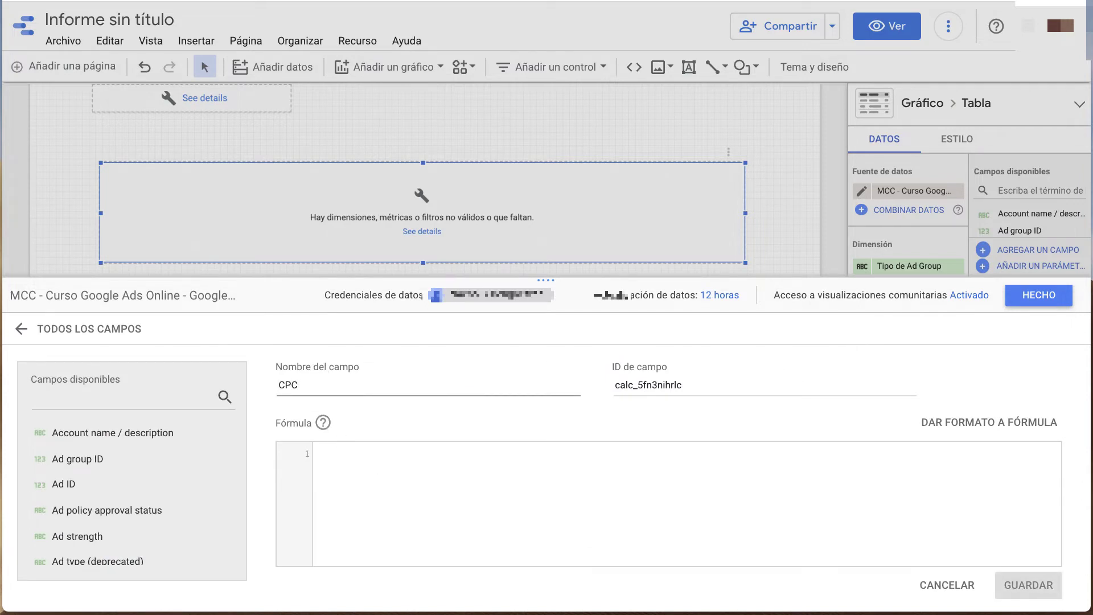
pyautogui.click(373, 479)
pyautogui.write('C')
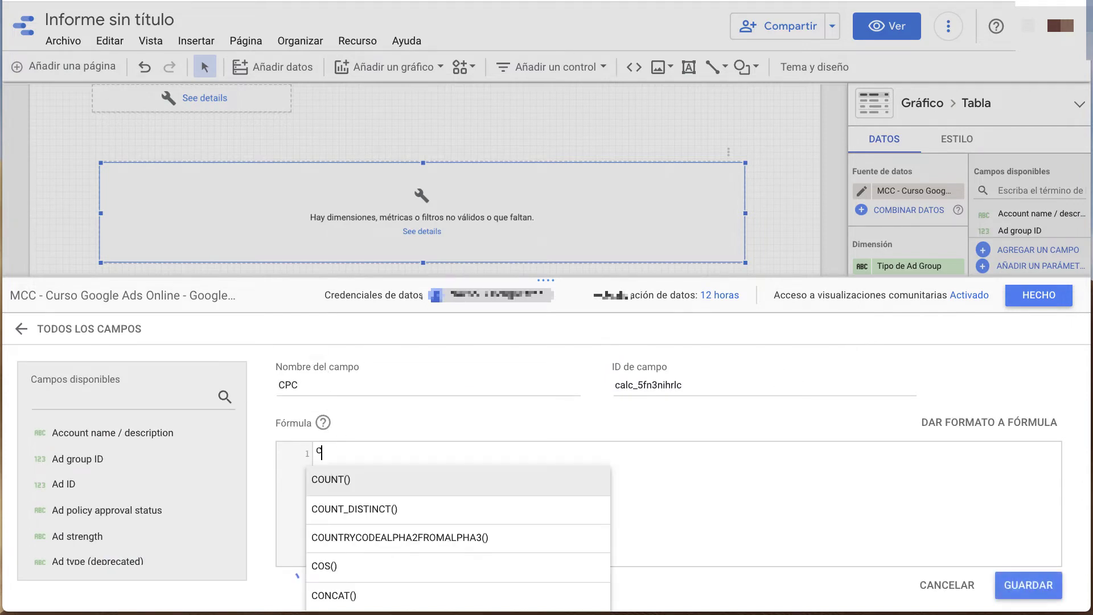
pyautogui.write('ost/click')
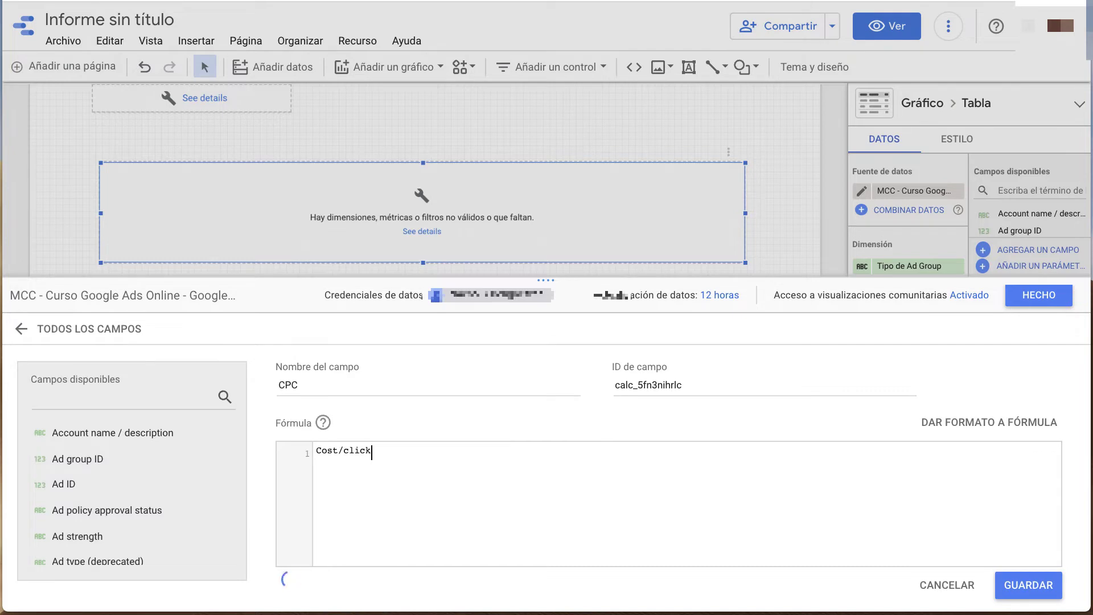
pyautogui.moveTo(349, 455); pyautogui.dragTo(370, 455)
pyautogui.press('BackSpace')
pyautogui.press('BackSpace')
pyautogui.press('BackSpace')
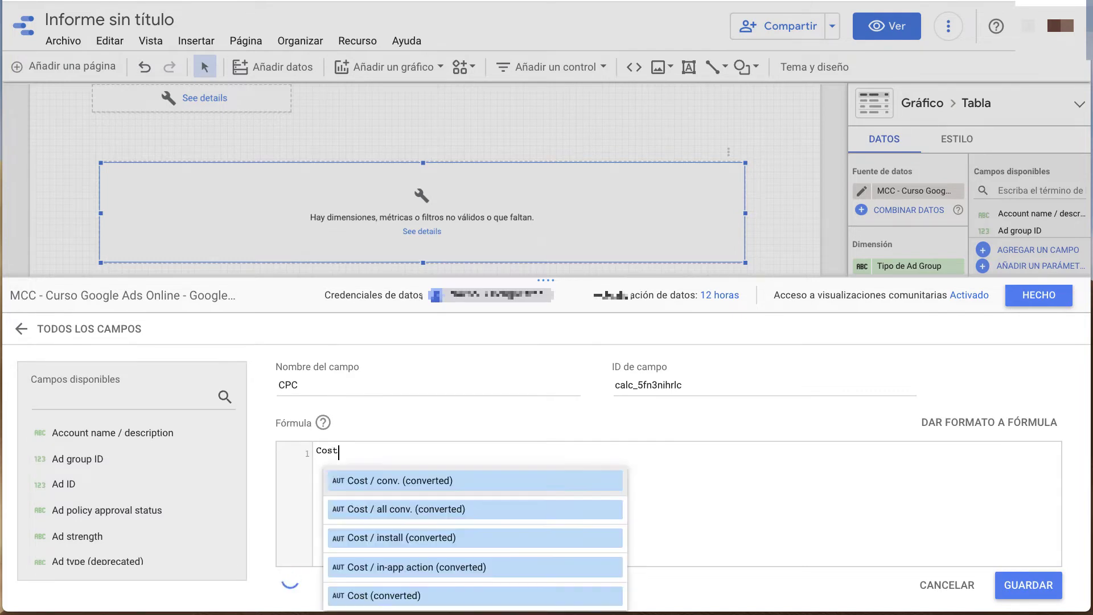
pyautogui.click(427, 595)
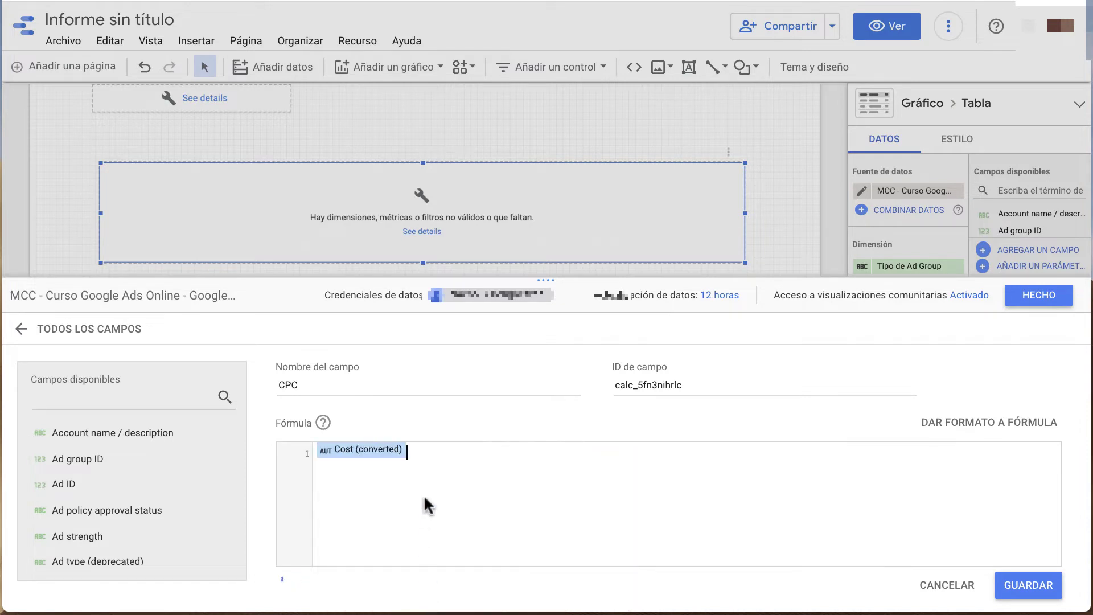
pyautogui.write('/click')
pyautogui.press('Return')
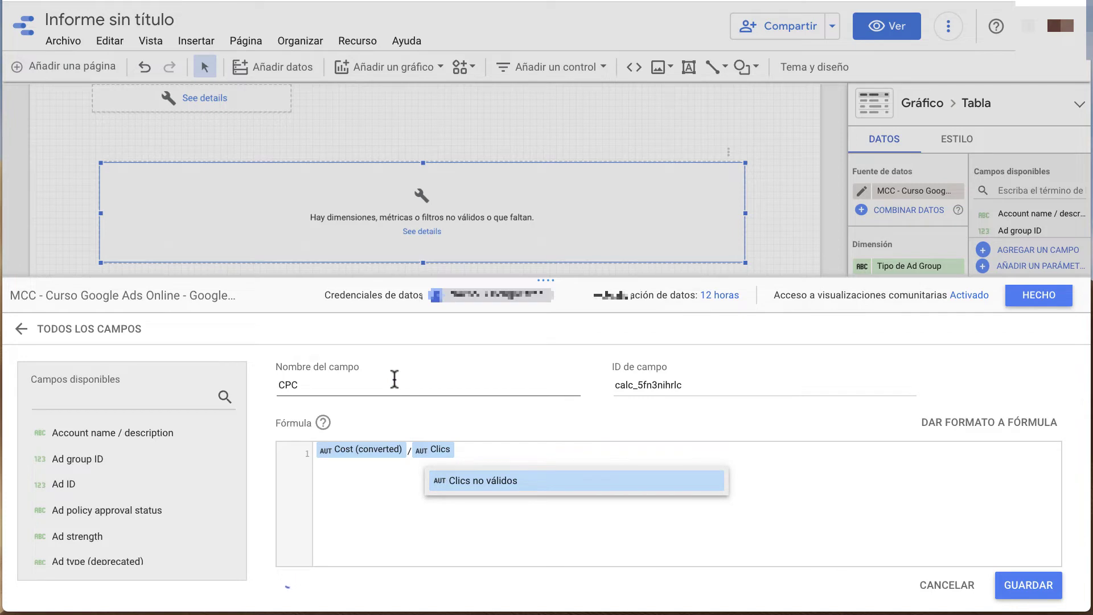
# Name the field CPC CF, save it, and close the data source editor.
pyautogui.click(394, 378)
pyautogui.write('F')
pyautogui.click(1028, 585)
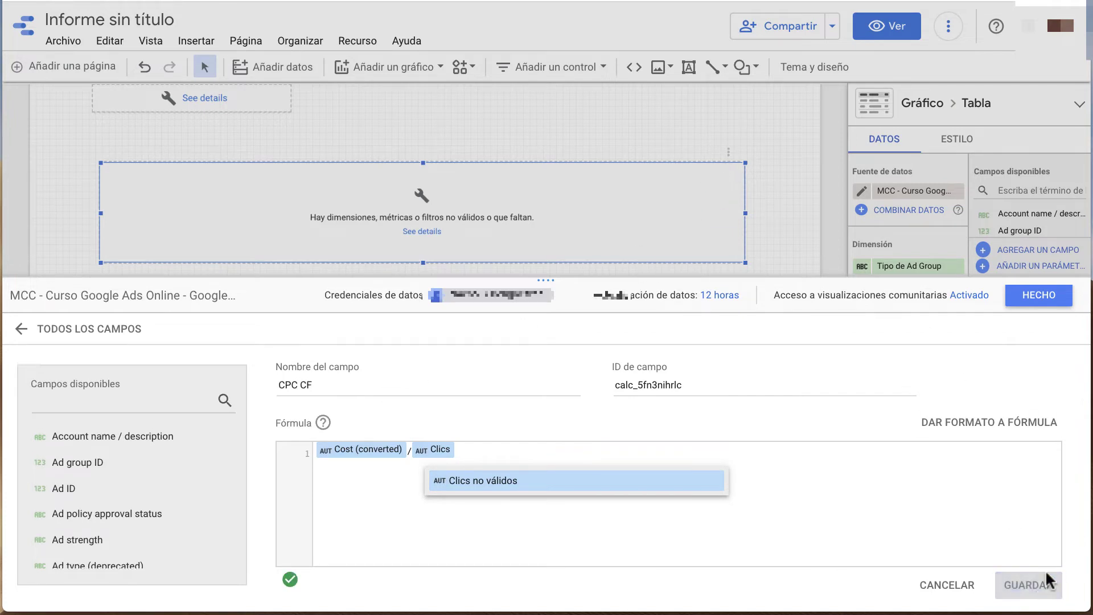
pyautogui.click(1037, 295)
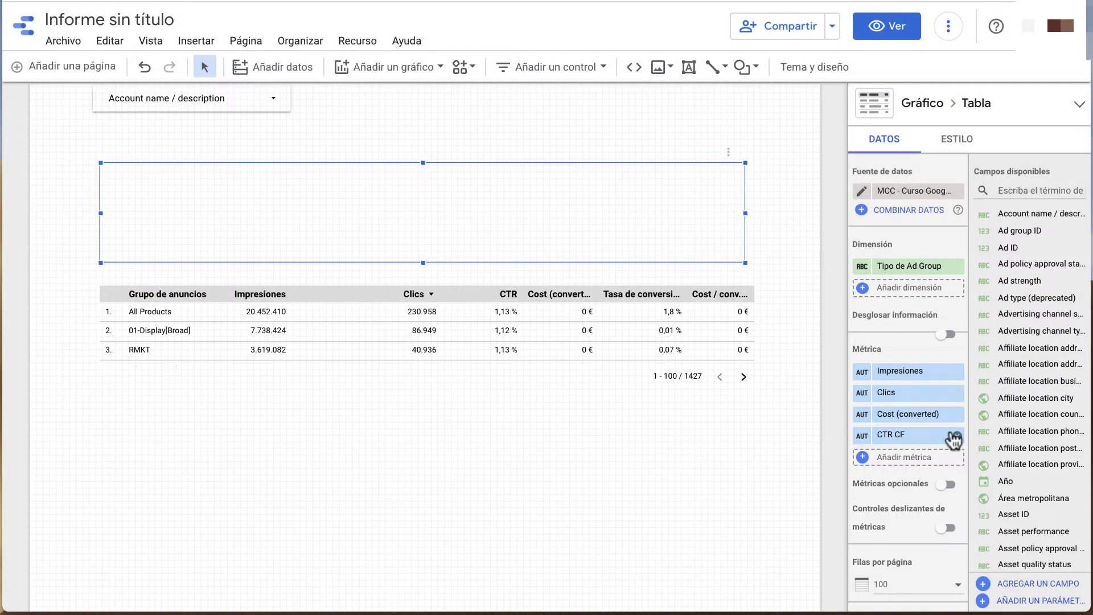
# Turn on the summary row for the Tipo de Ad Group table and the Grupo de anuncios table.
pyautogui.scroll(-4, 892, 484)
pyautogui.click(860, 450)
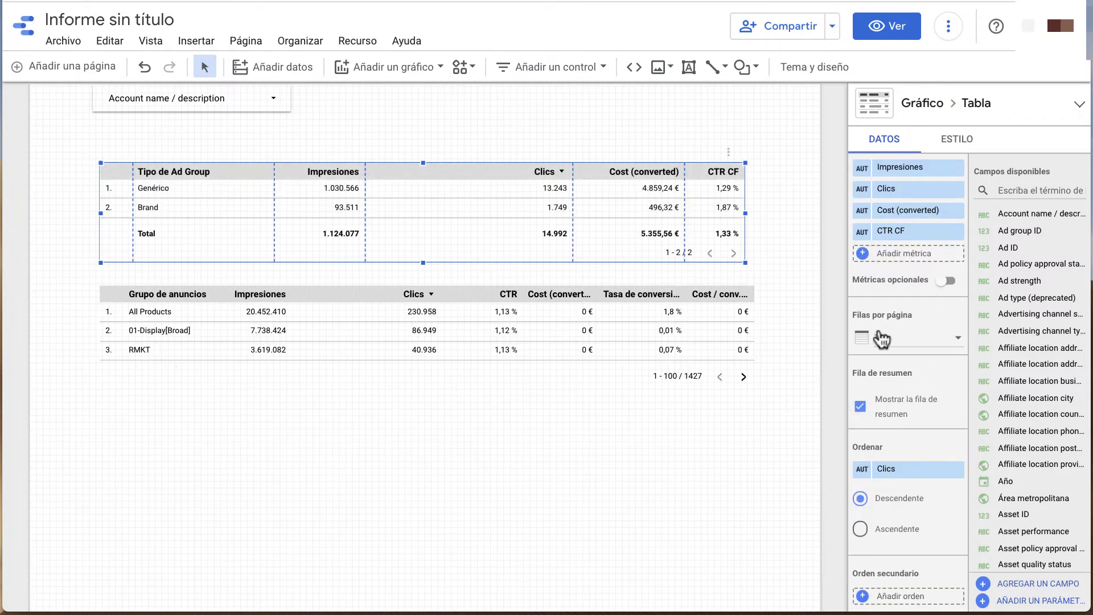
pyautogui.scroll(2, 882, 339)
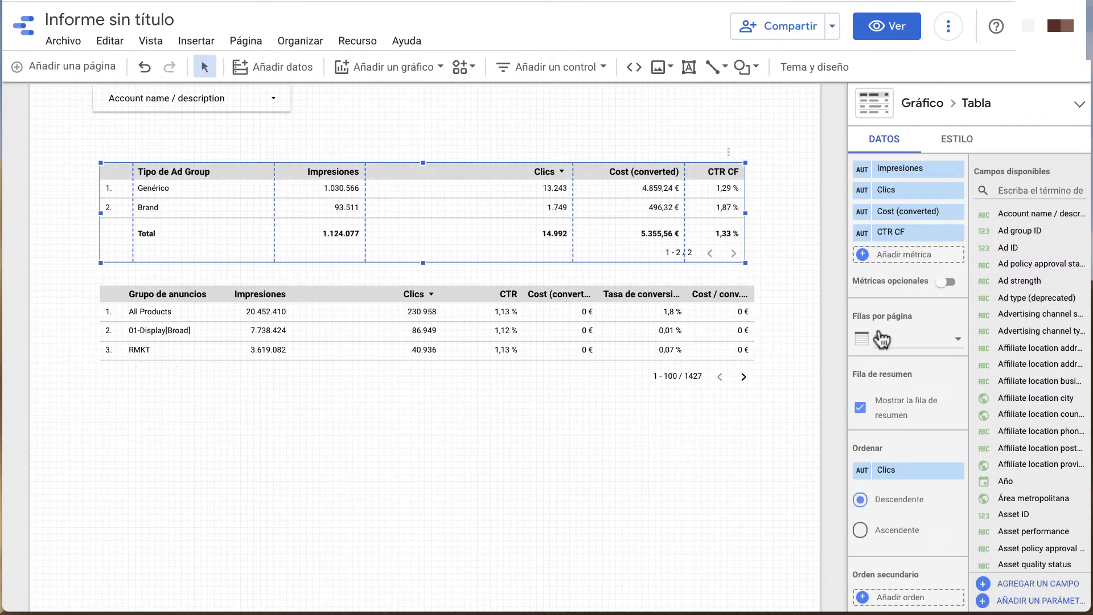
pyautogui.click(629, 339)
pyautogui.scroll(-2, 875, 530)
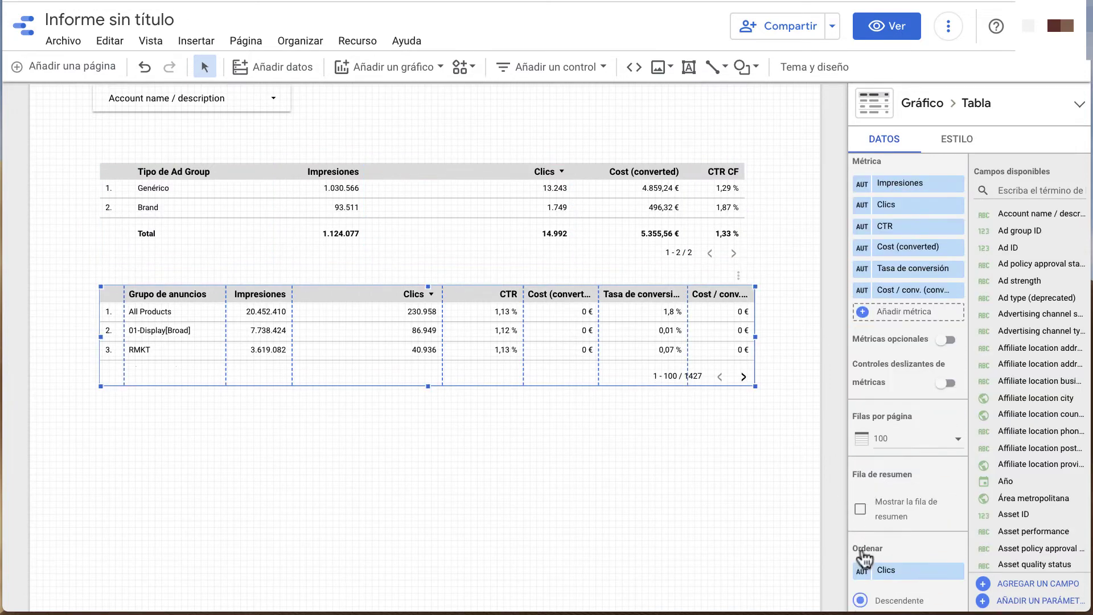
pyautogui.click(860, 506)
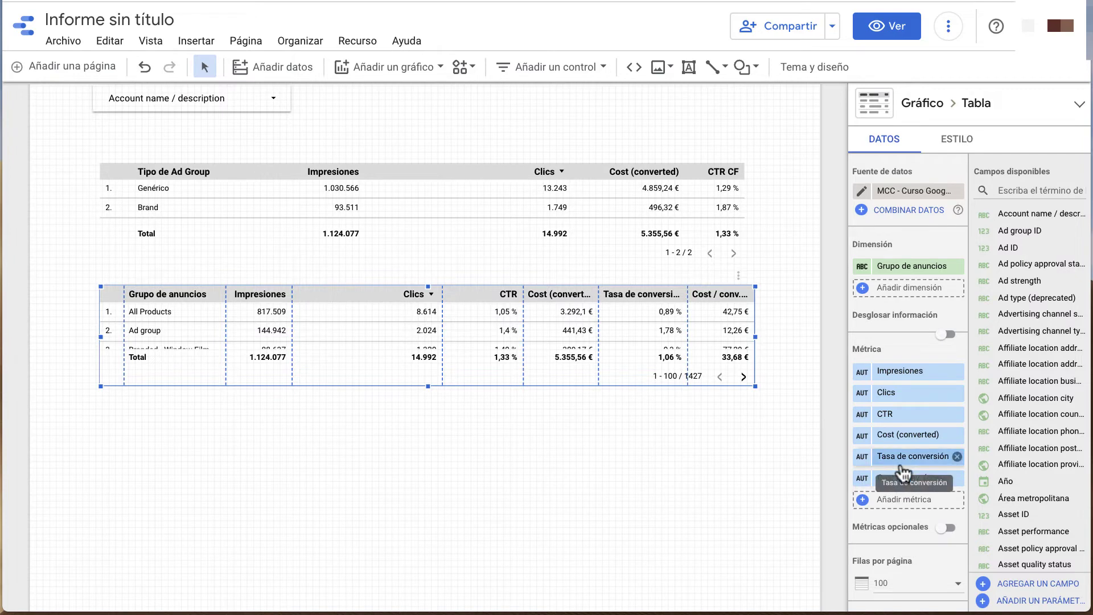
# Re-add the saved CTR CF metric to the Tipo de Ad Group table and format it as Porcentaje.
pyautogui.click(613, 177)
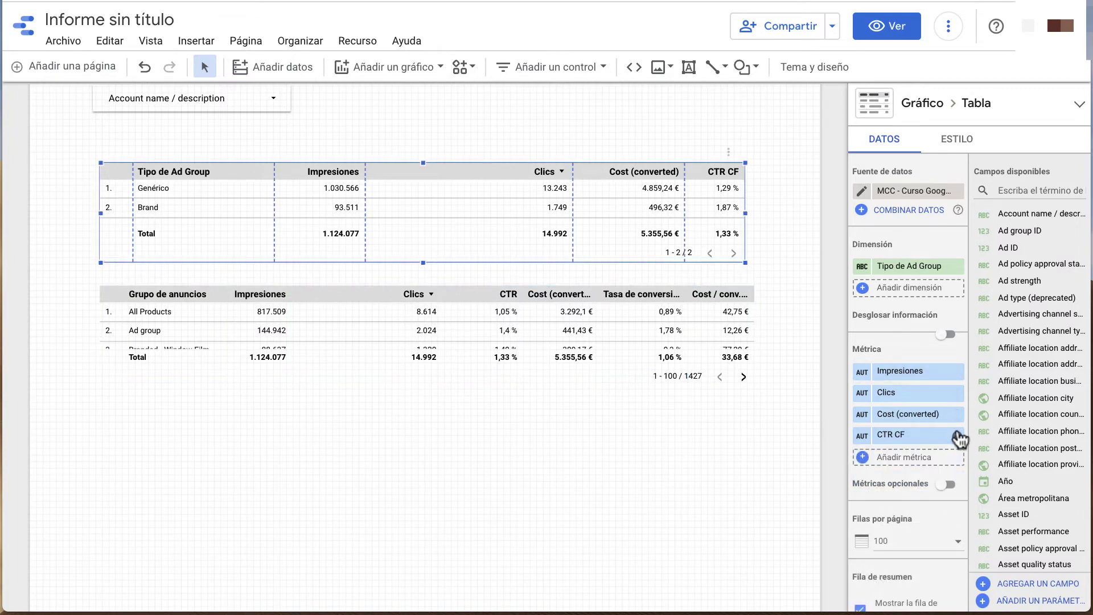
pyautogui.click(957, 435)
pyautogui.click(913, 448)
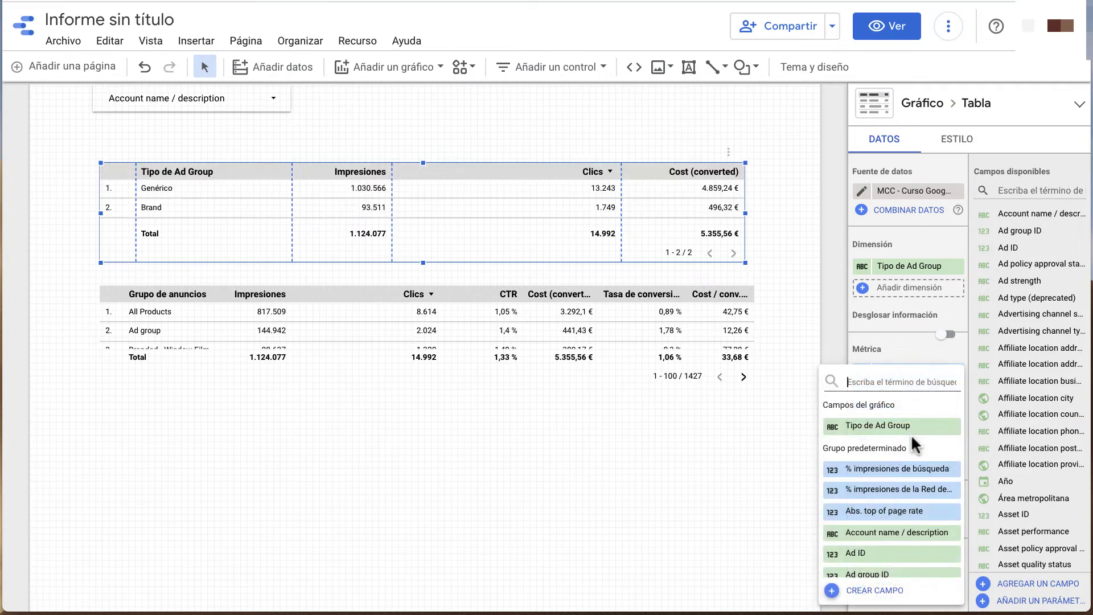
pyautogui.write('cpc')
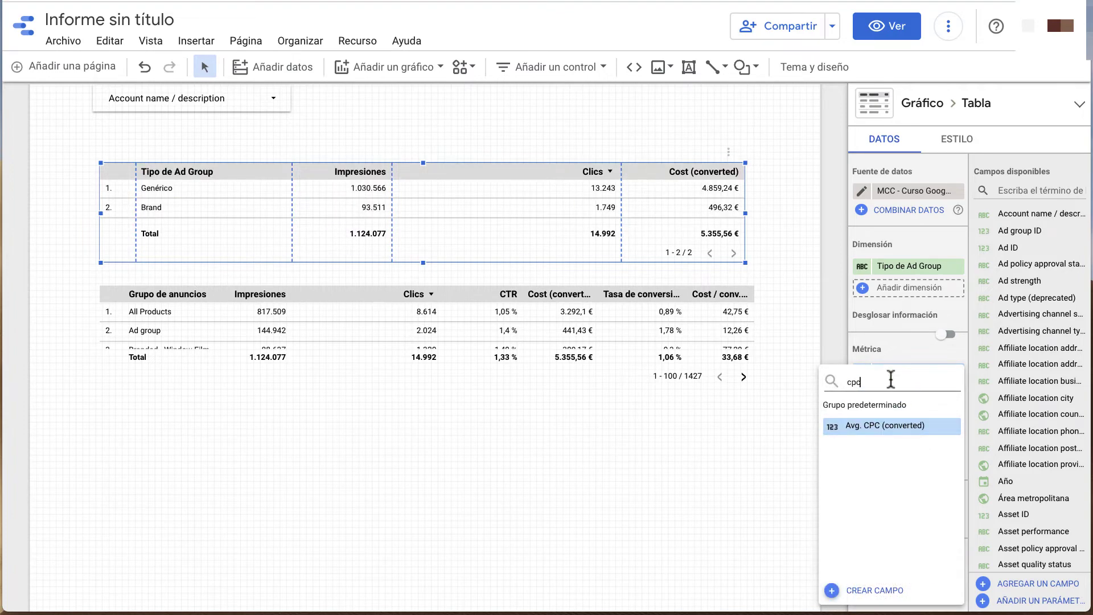
pyautogui.press('BackSpace')
pyautogui.press('BackSpace')
pyautogui.write('f')
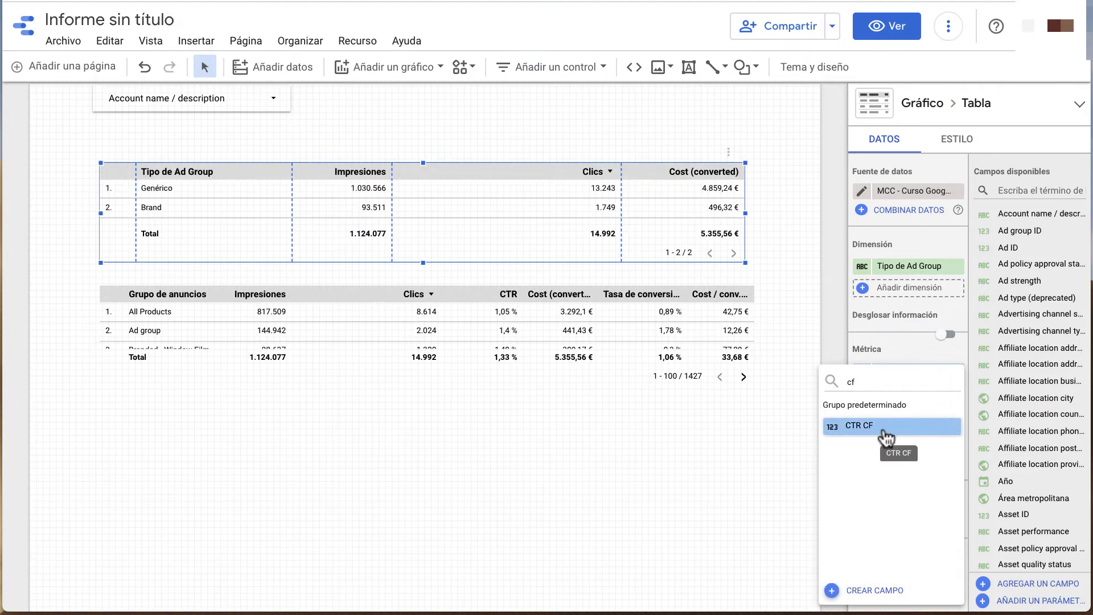
pyautogui.click(887, 427)
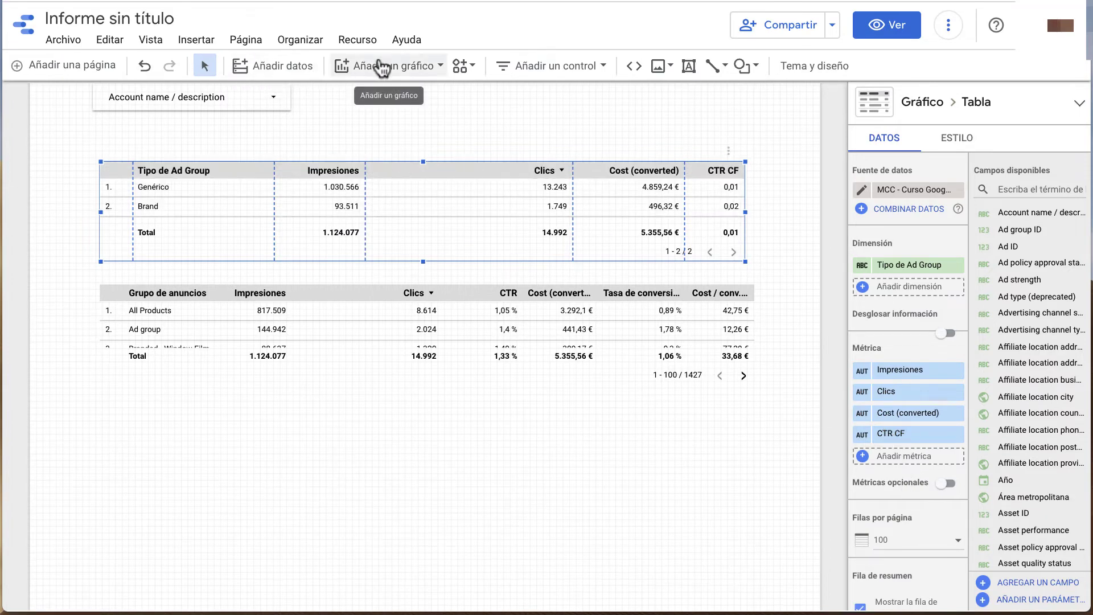
pyautogui.click(862, 435)
pyautogui.click(734, 489)
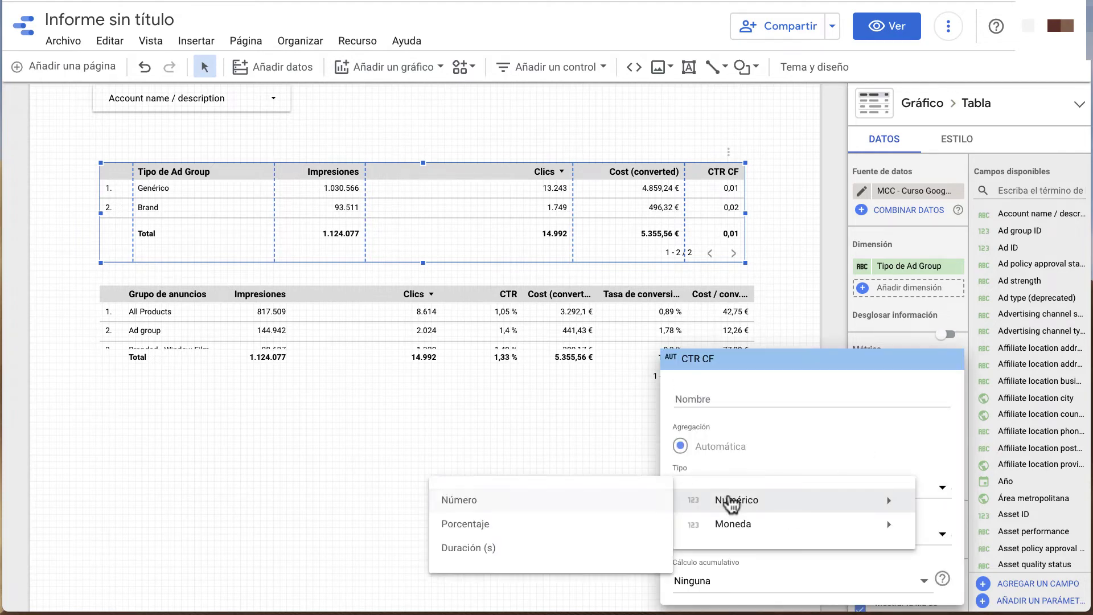
pyautogui.click(605, 518)
pyautogui.click(550, 443)
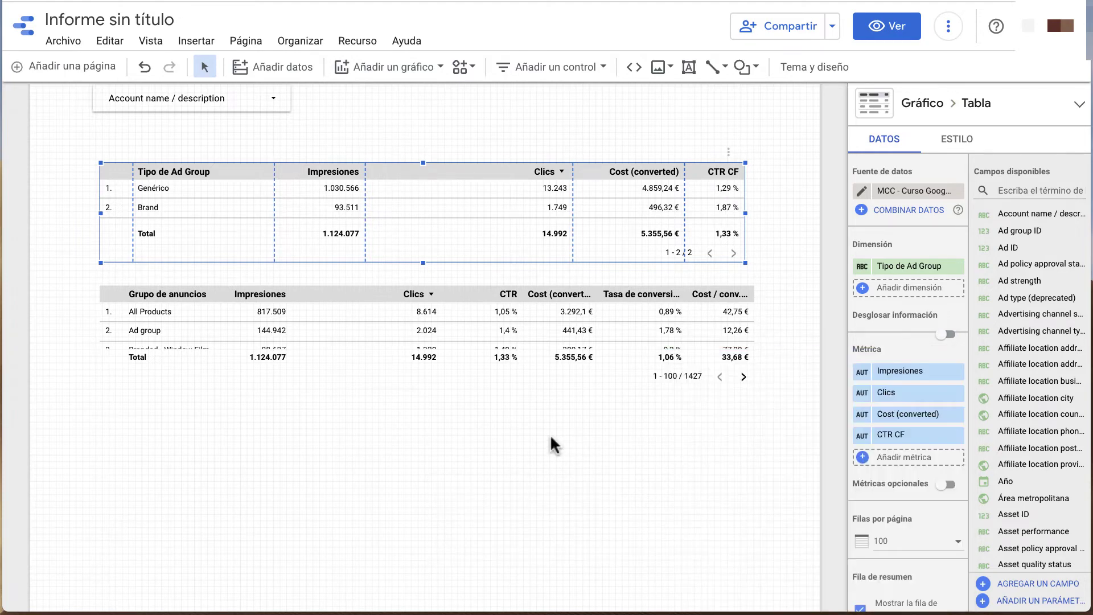
# Select the Tipo de Ad Group and Grupo de anuncios tables together and delete them.
pyautogui.click(551, 443)
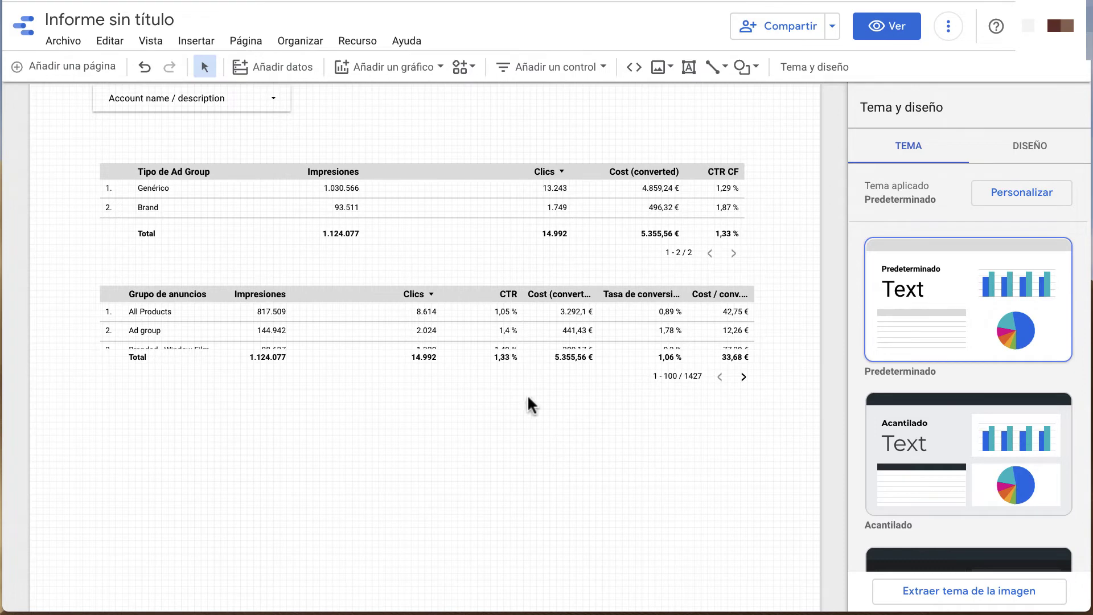
pyautogui.scroll(1, 520, 399)
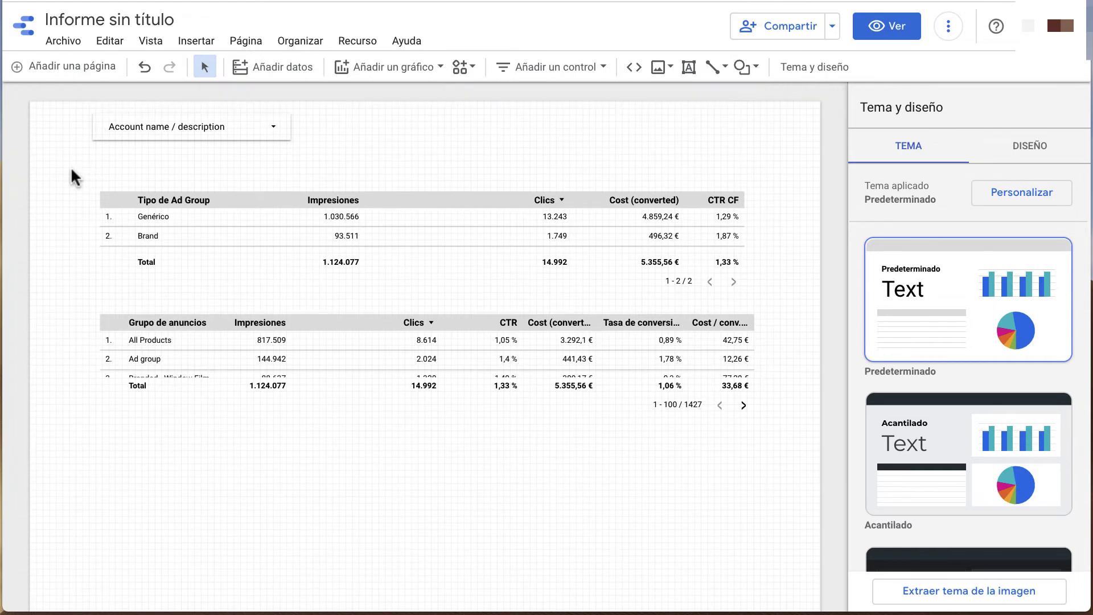
pyautogui.moveTo(75, 171); pyautogui.dragTo(792, 439)
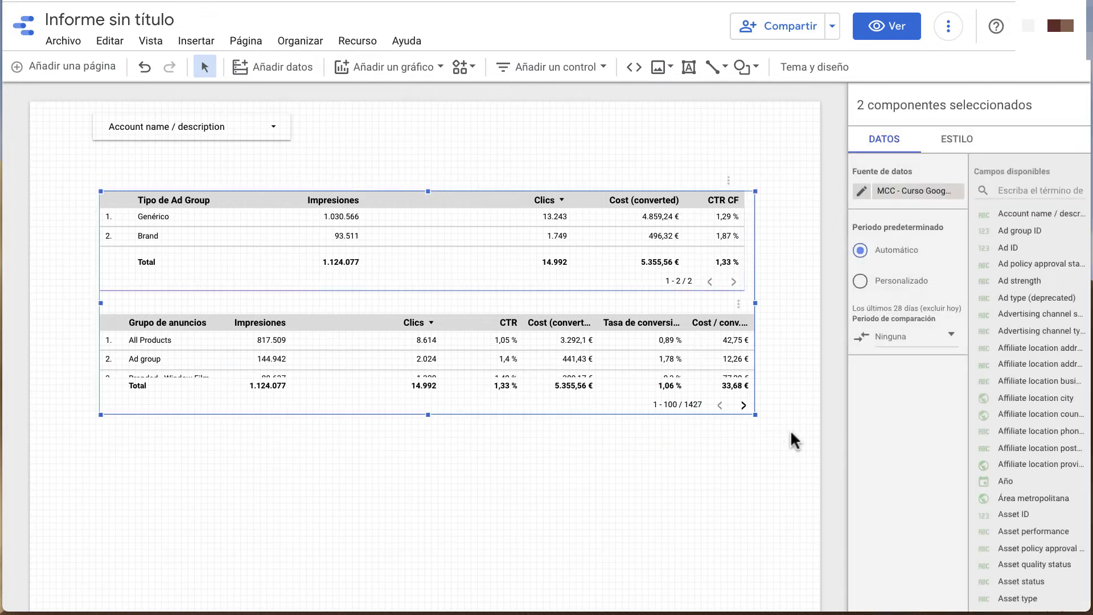
pyautogui.press('Delete')
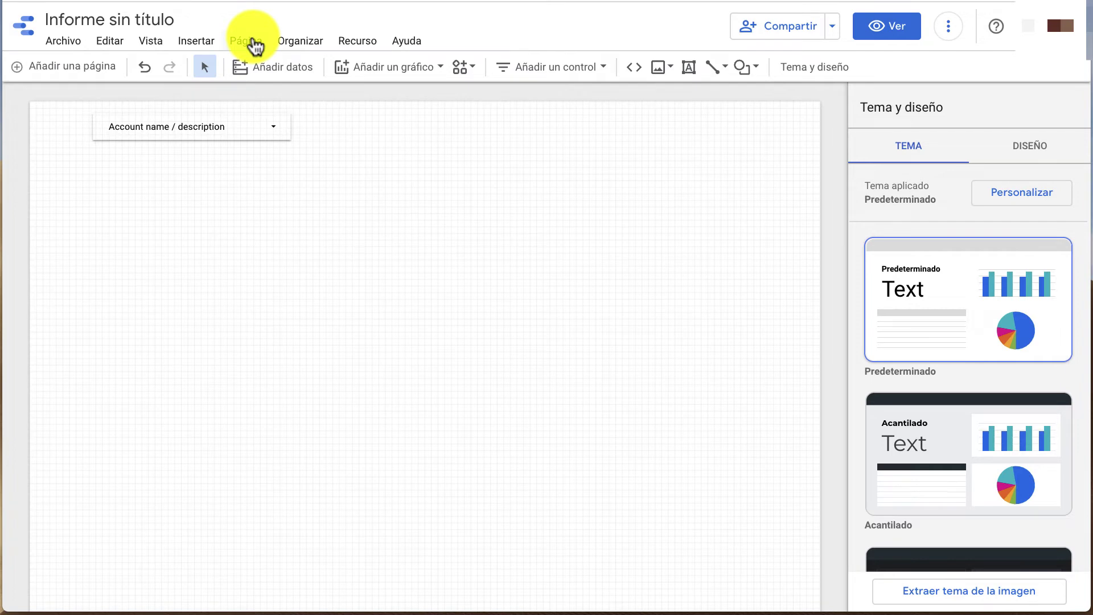
pyautogui.click(299, 72)
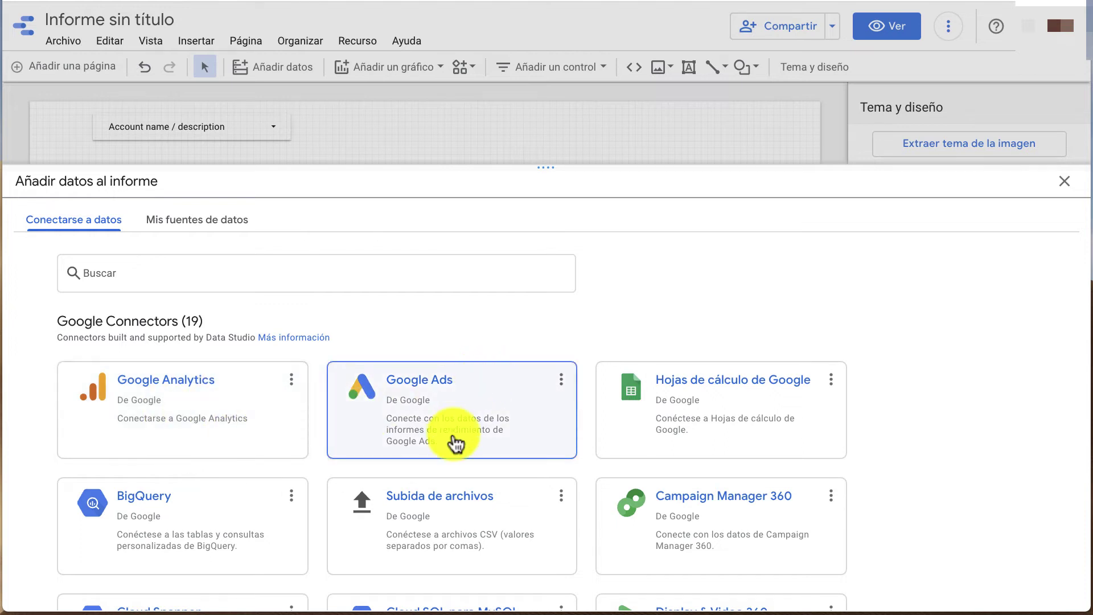
pyautogui.click(258, 424)
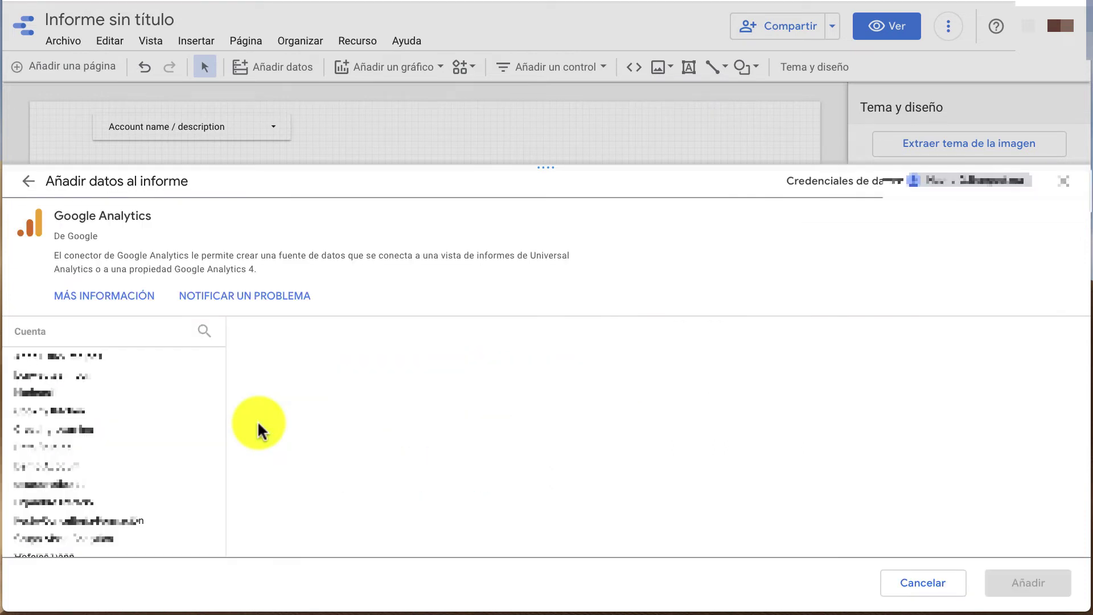
pyautogui.click(1064, 183)
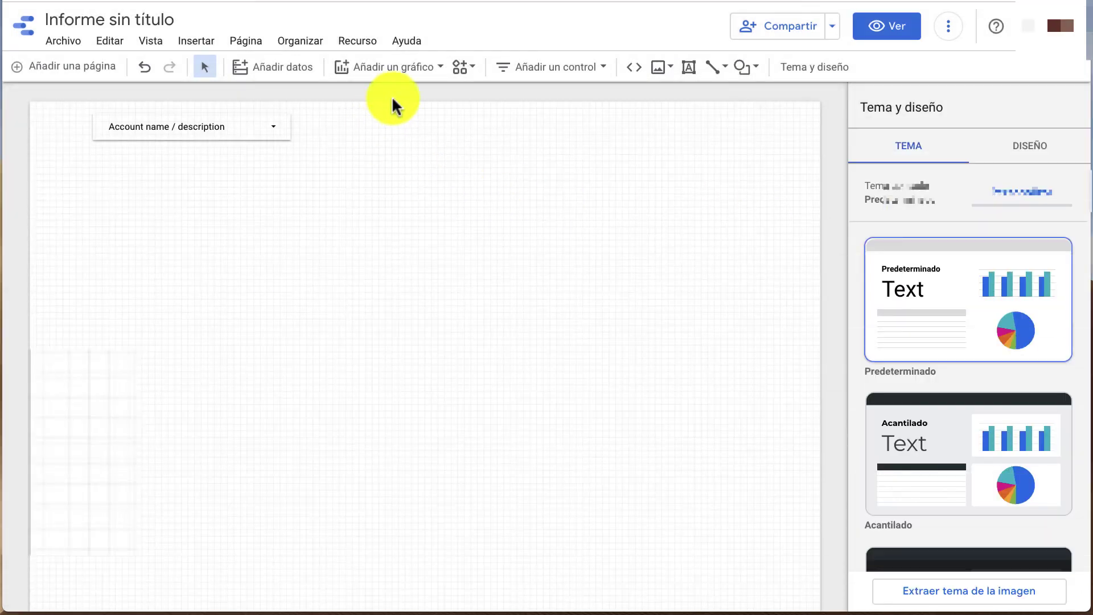
pyautogui.click(290, 74)
pyautogui.click(1062, 181)
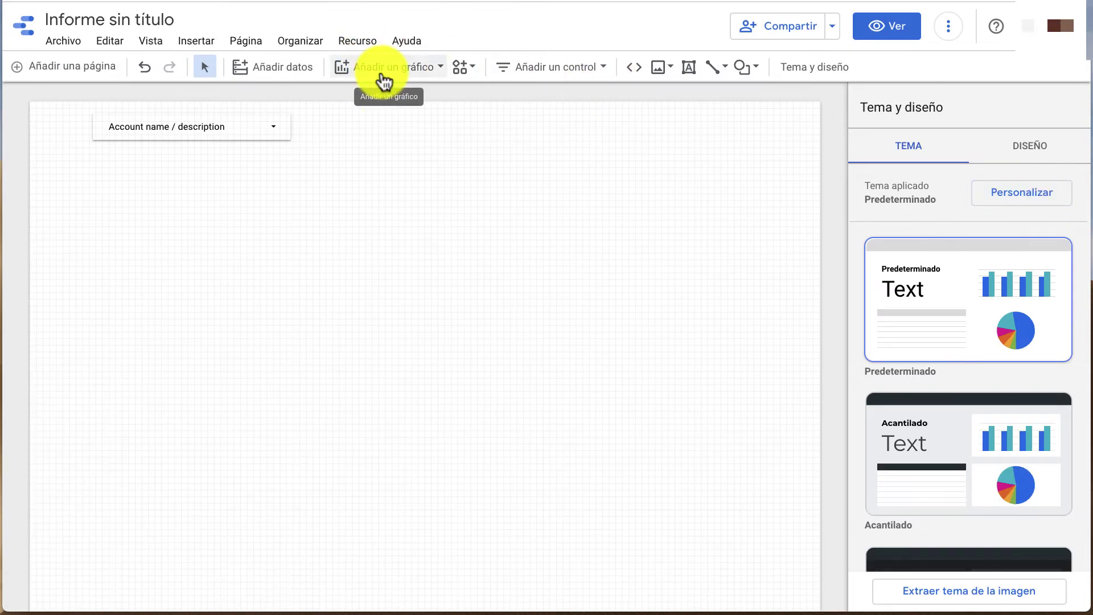
# Insert a new table and start blending it with a second Google Ads data source.
pyautogui.click(382, 71)
pyautogui.click(357, 117)
pyautogui.click(129, 198)
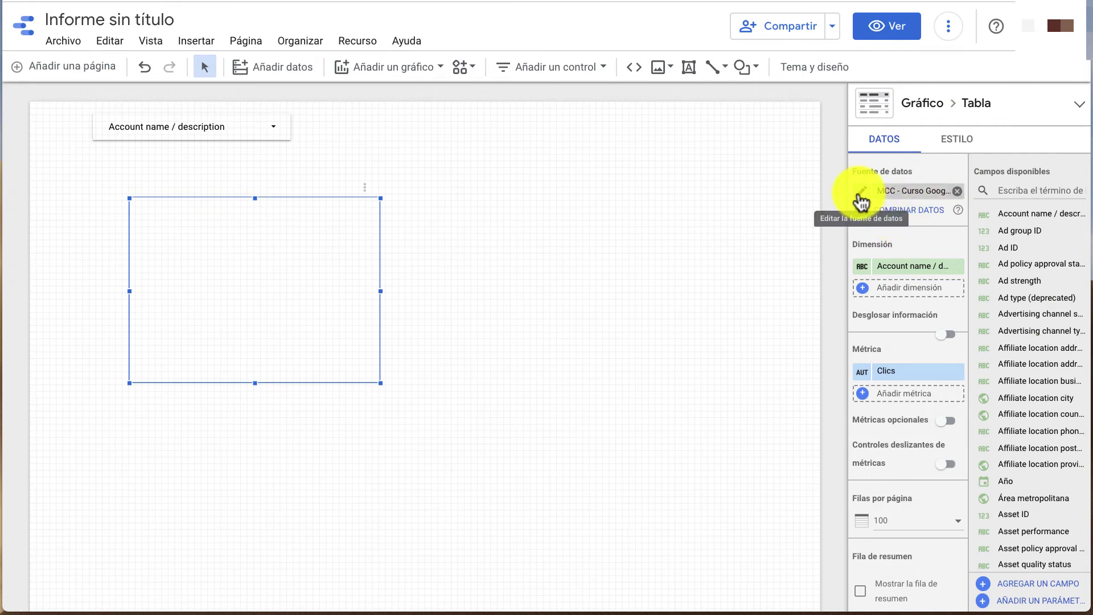
pyautogui.click(909, 210)
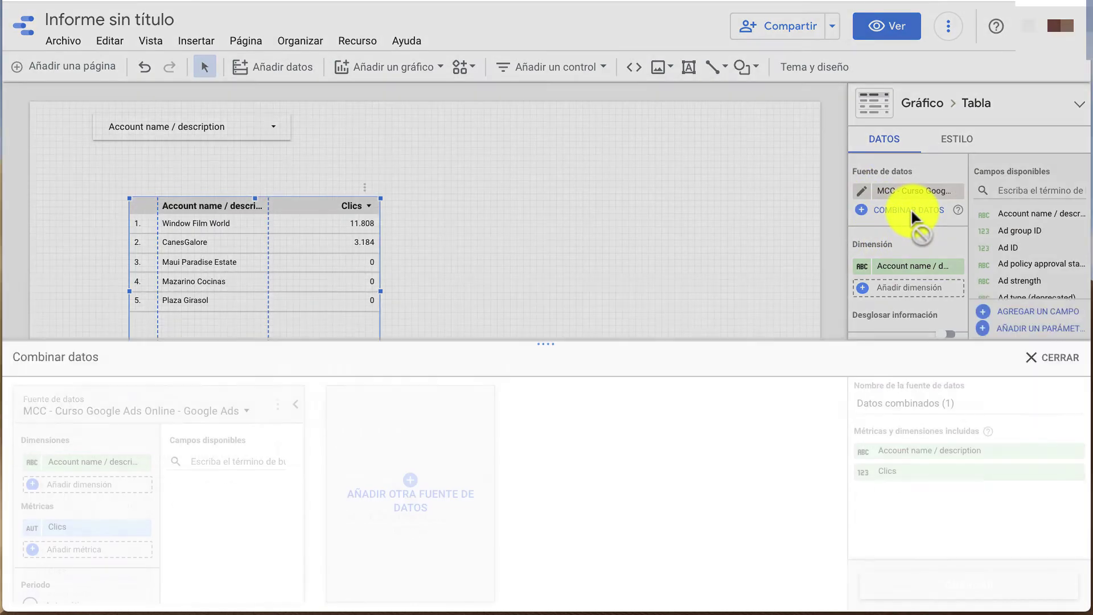
pyautogui.click(424, 470)
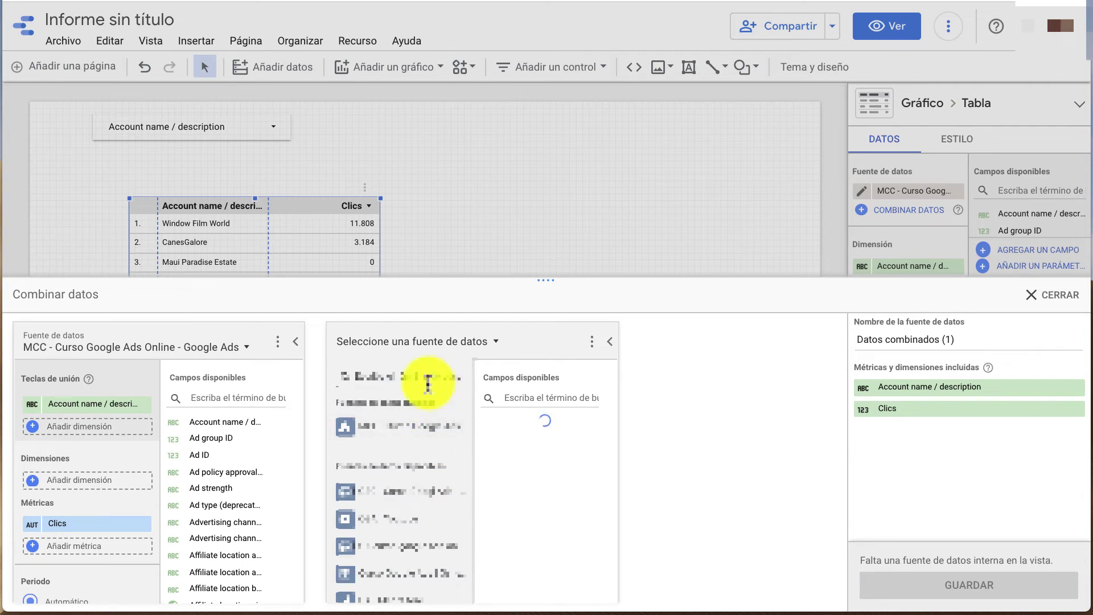
pyautogui.write('ad')
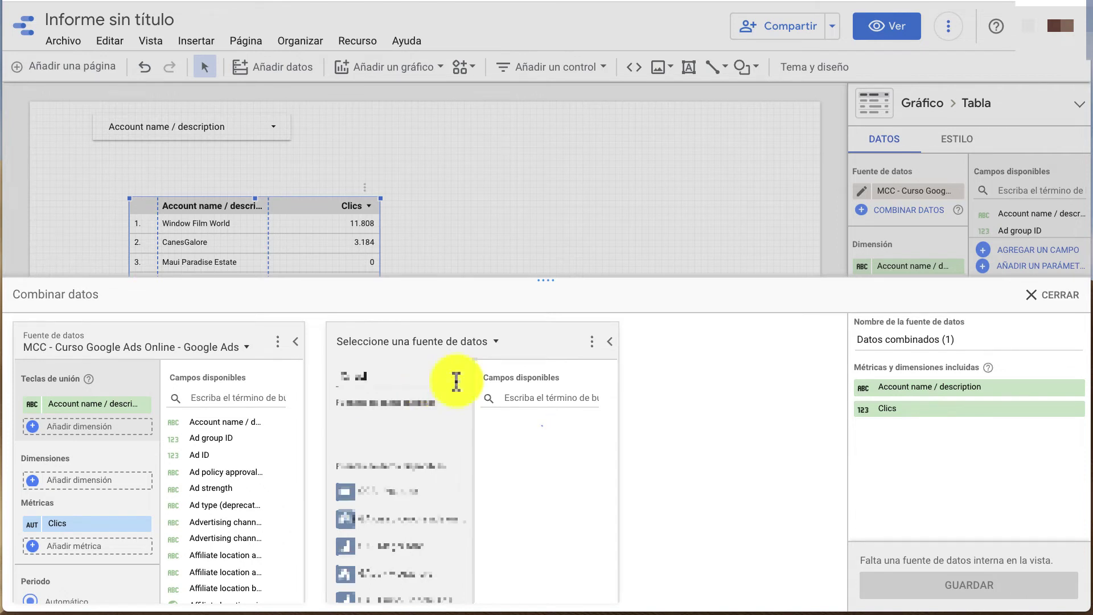
pyautogui.click(455, 571)
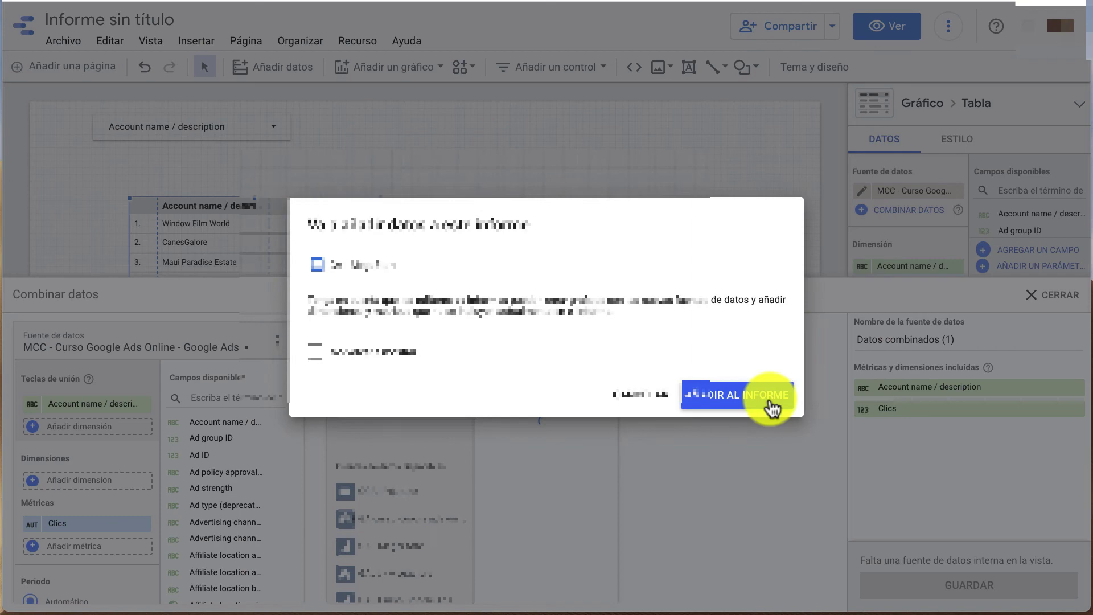
pyautogui.click(771, 405)
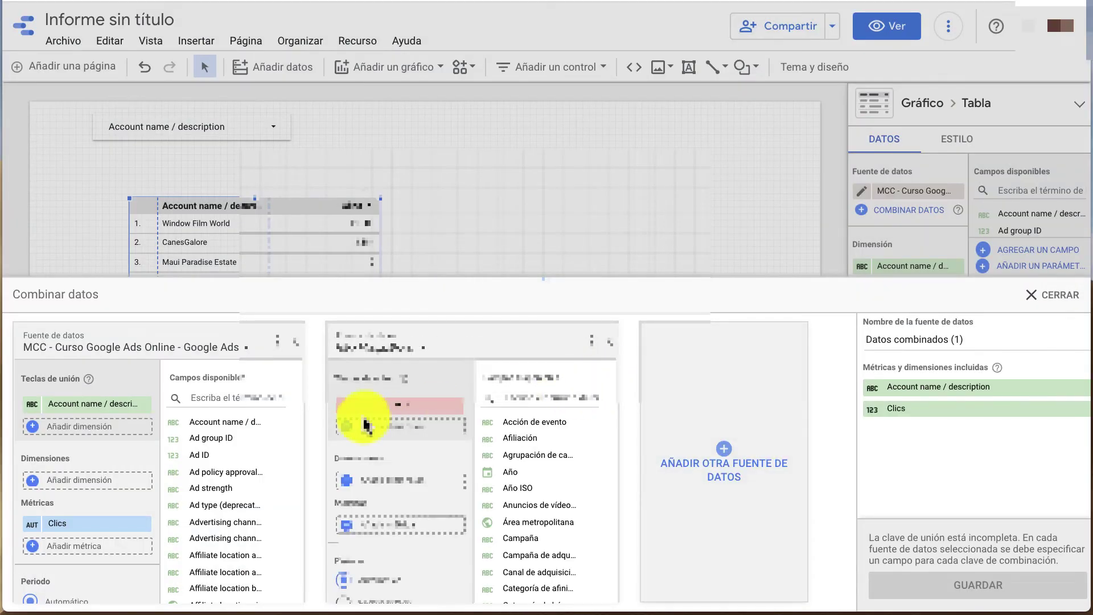
pyautogui.moveTo(399, 404)
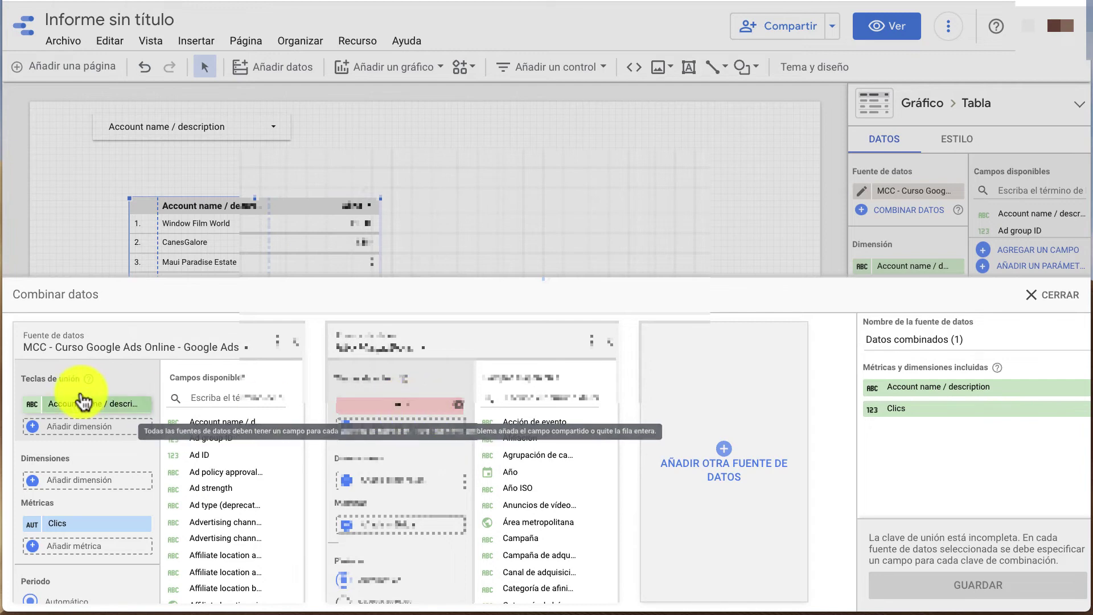
# Set Campaña as the blend's join key.
pyautogui.click(98, 405)
pyautogui.write('cam')
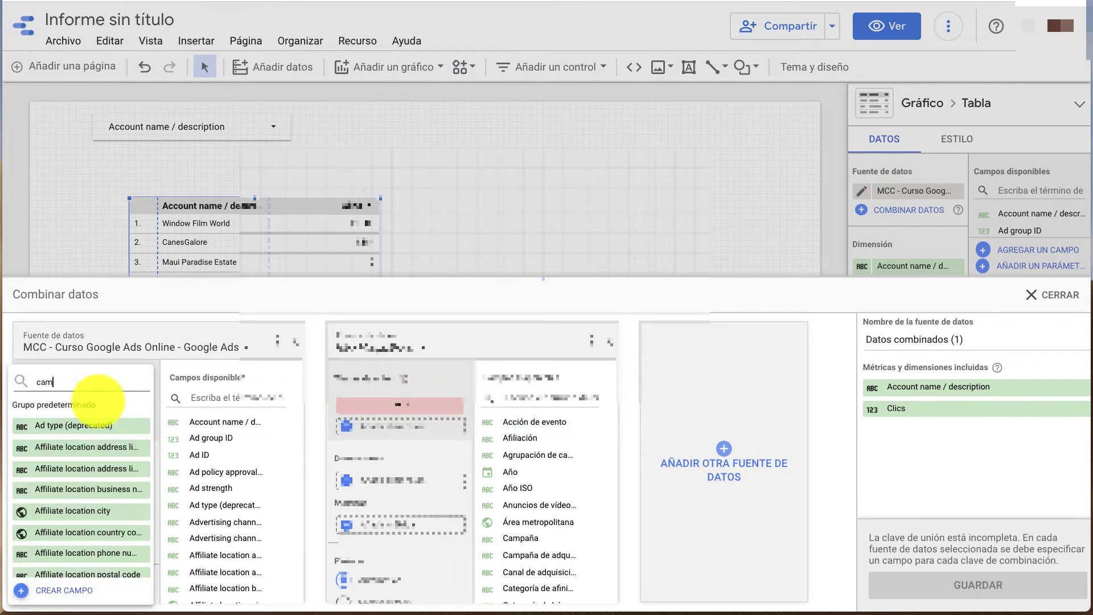
pyautogui.write('pa')
pyautogui.click(104, 426)
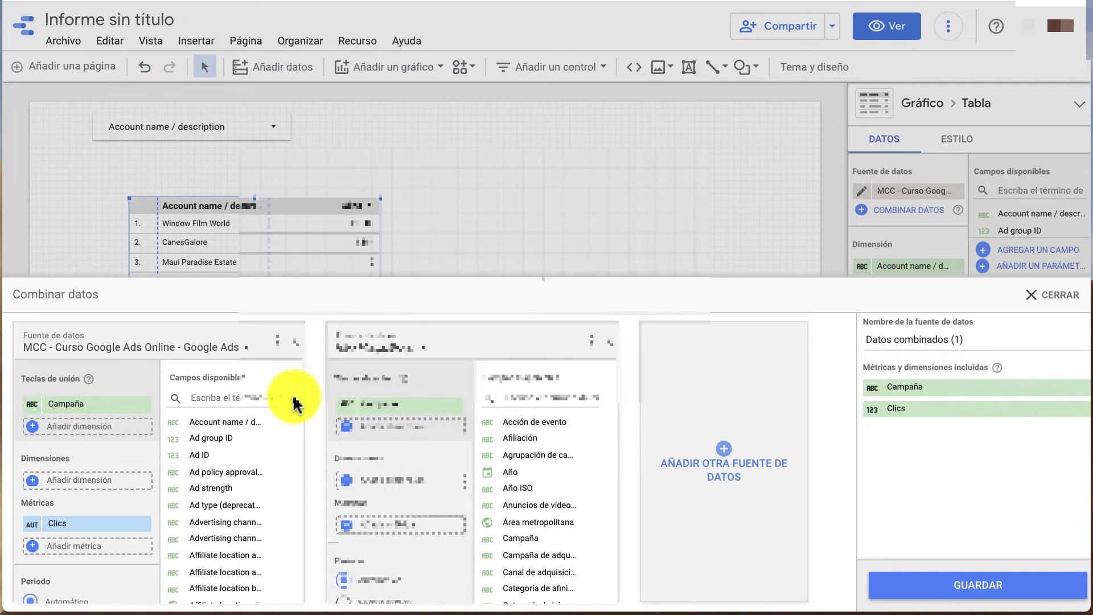
pyautogui.scroll(-3, 234, 498)
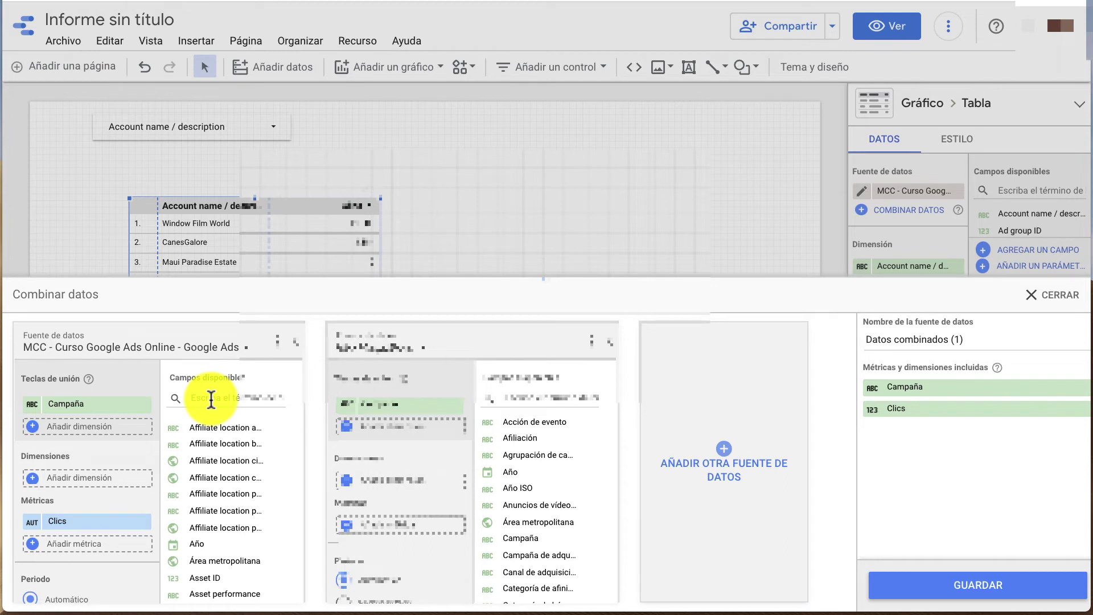
pyautogui.scroll(-3, 259, 538)
pyautogui.scroll(-5, 259, 544)
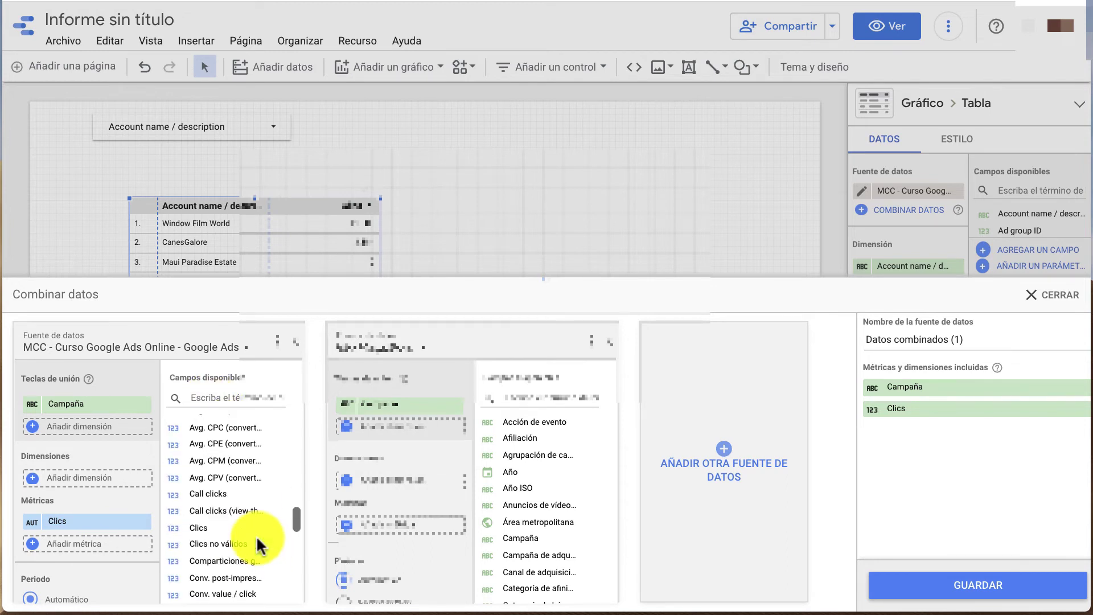
pyautogui.scroll(-5, 259, 544)
pyautogui.scroll(-1, 258, 538)
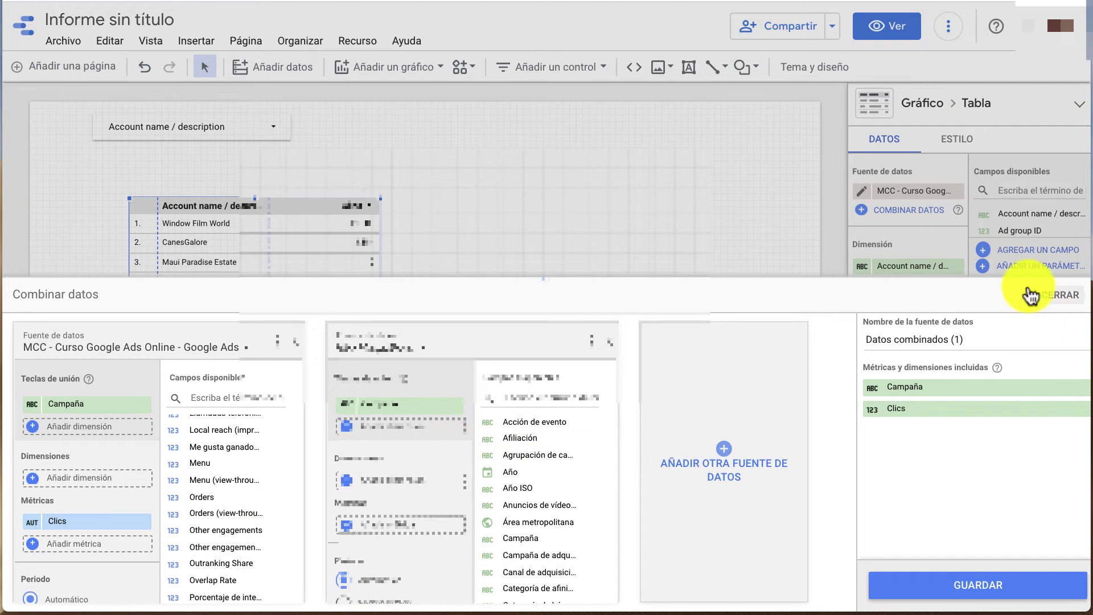
# Discard the unsaved blend, then delete the account control and the new table.
pyautogui.click(1037, 306)
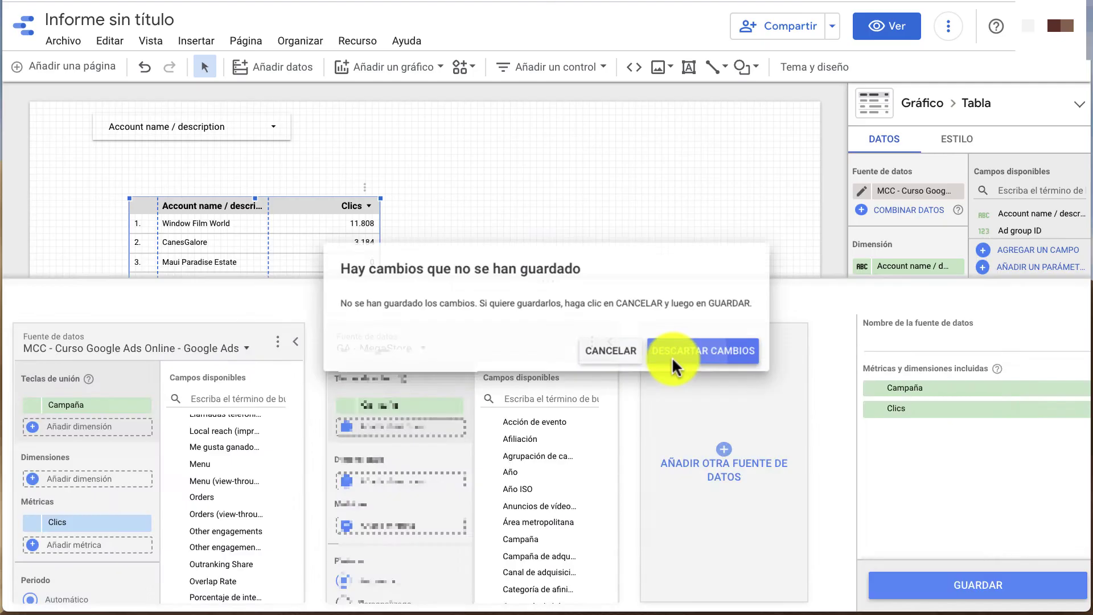
pyautogui.click(674, 366)
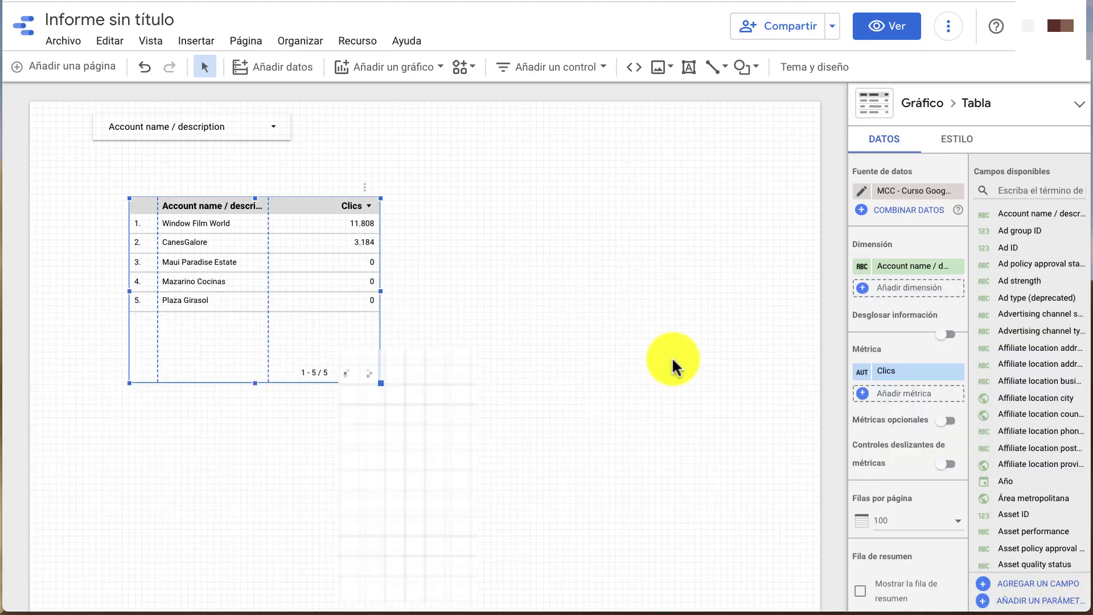
pyautogui.click(672, 366)
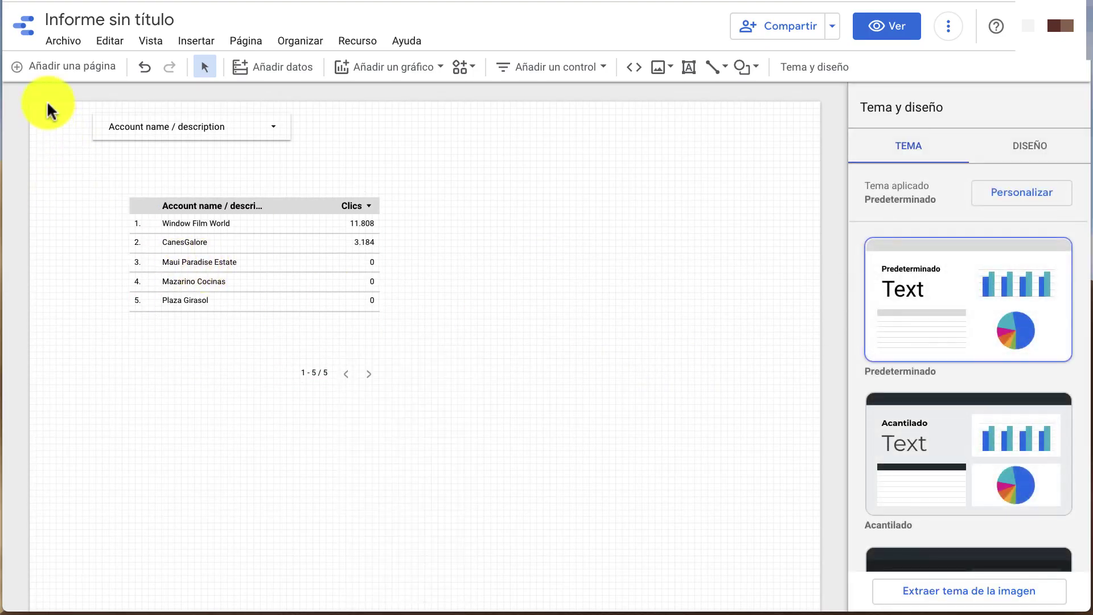
pyautogui.moveTo(47, 109); pyautogui.dragTo(452, 405)
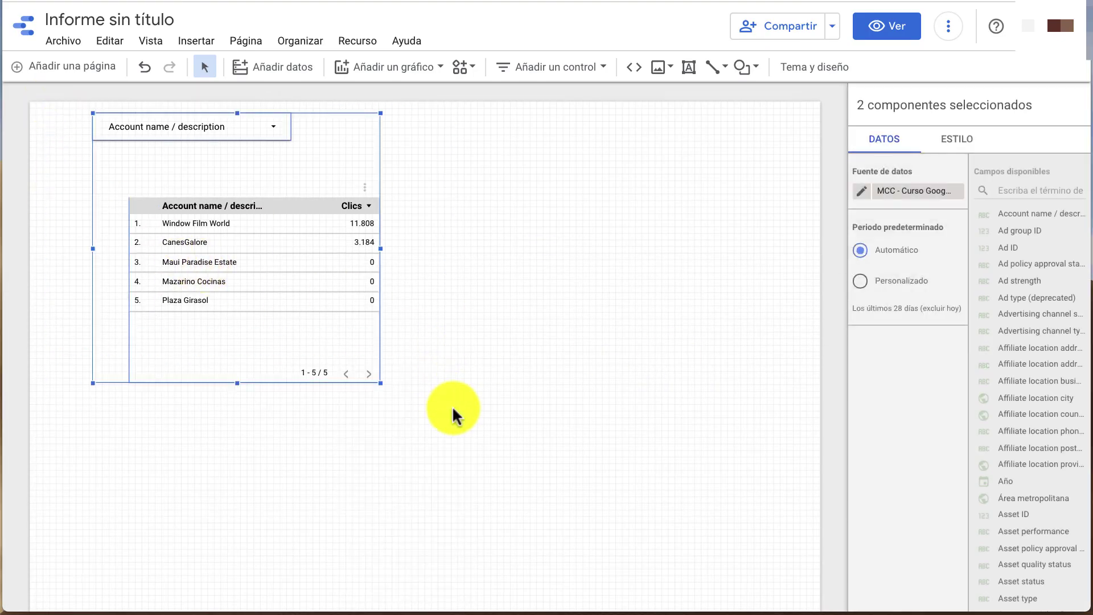
pyautogui.press('Delete')
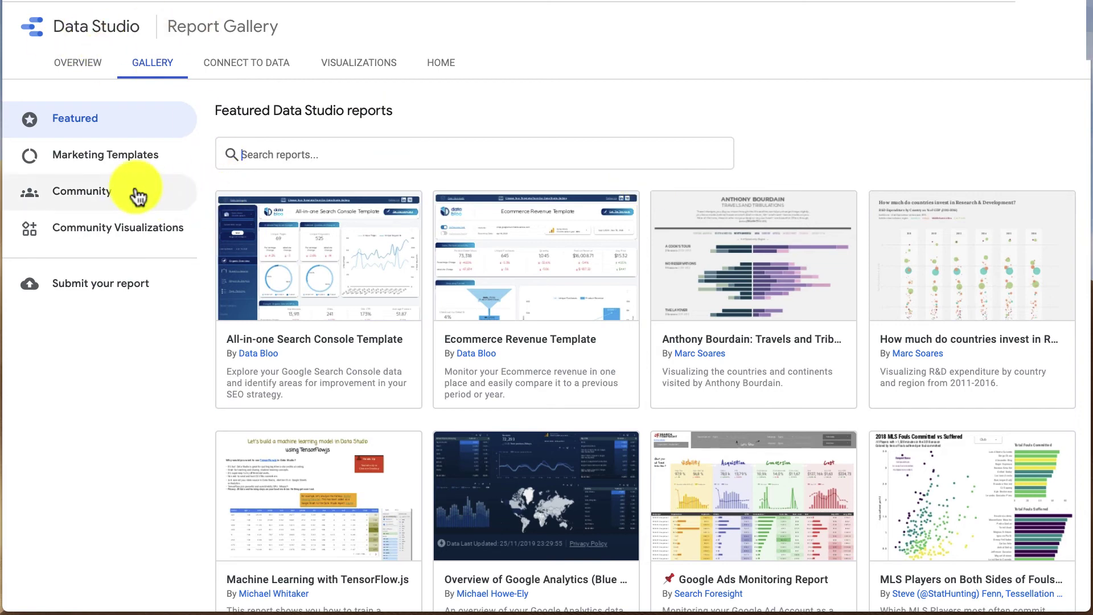
# Open the Google Ads Search Impression Share Lost (Budget & Bid) card from the Marketing Templates gallery.
pyautogui.click(141, 169)
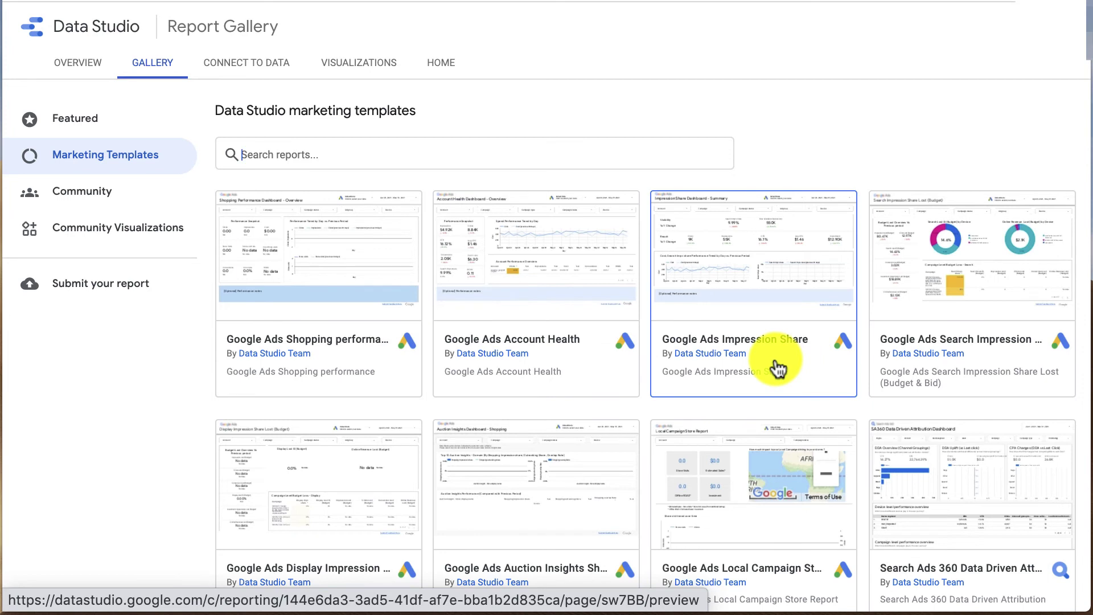
pyautogui.scroll(-1, 777, 367)
pyautogui.scroll(-1, 776, 367)
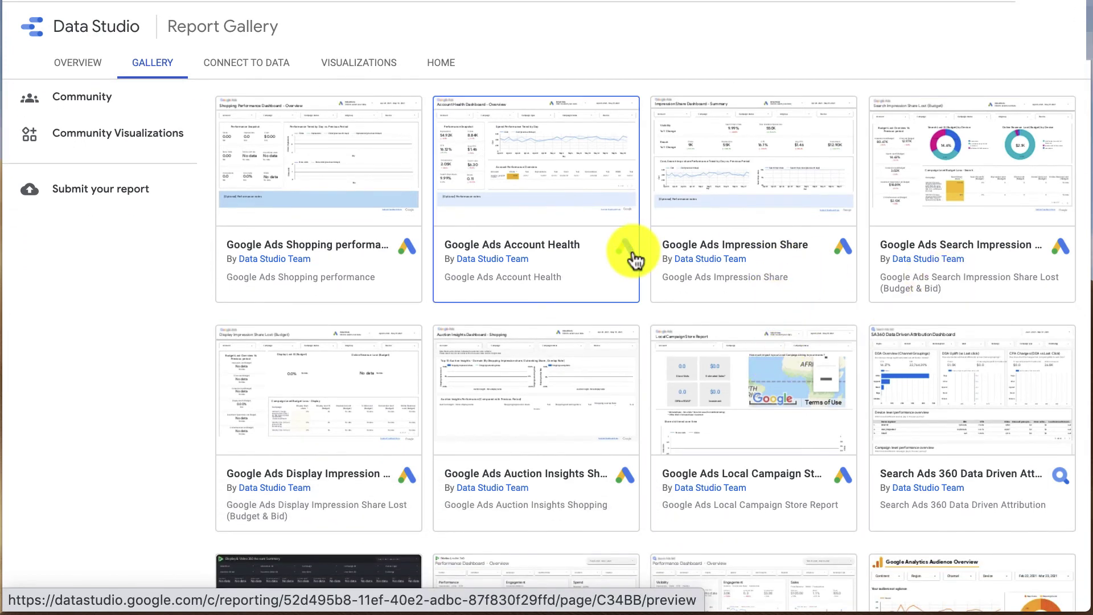
pyautogui.scroll(-1, 634, 261)
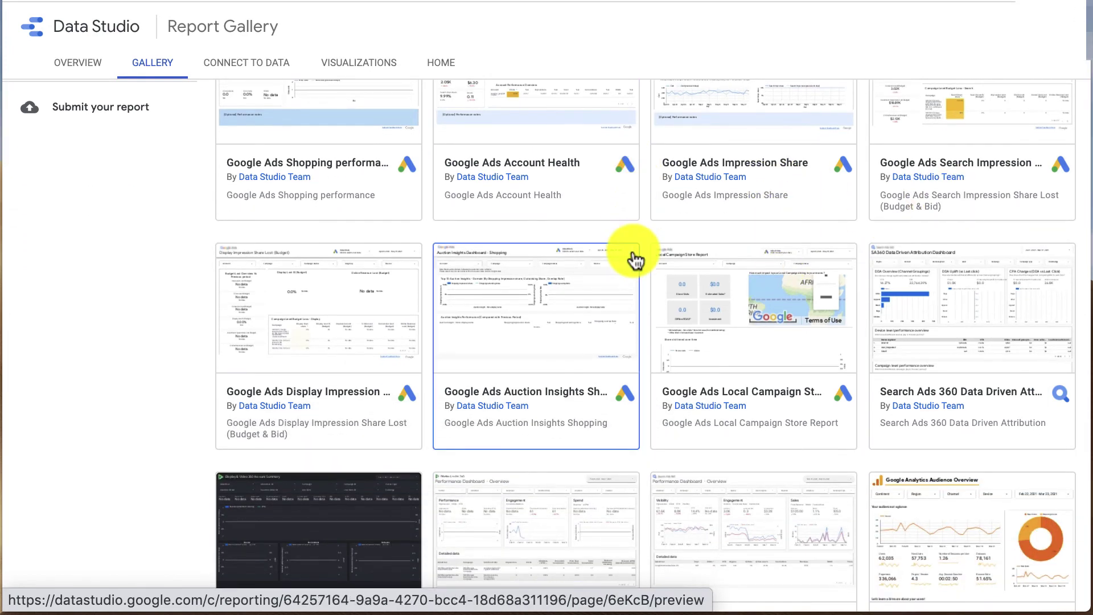
pyautogui.scroll(1, 634, 260)
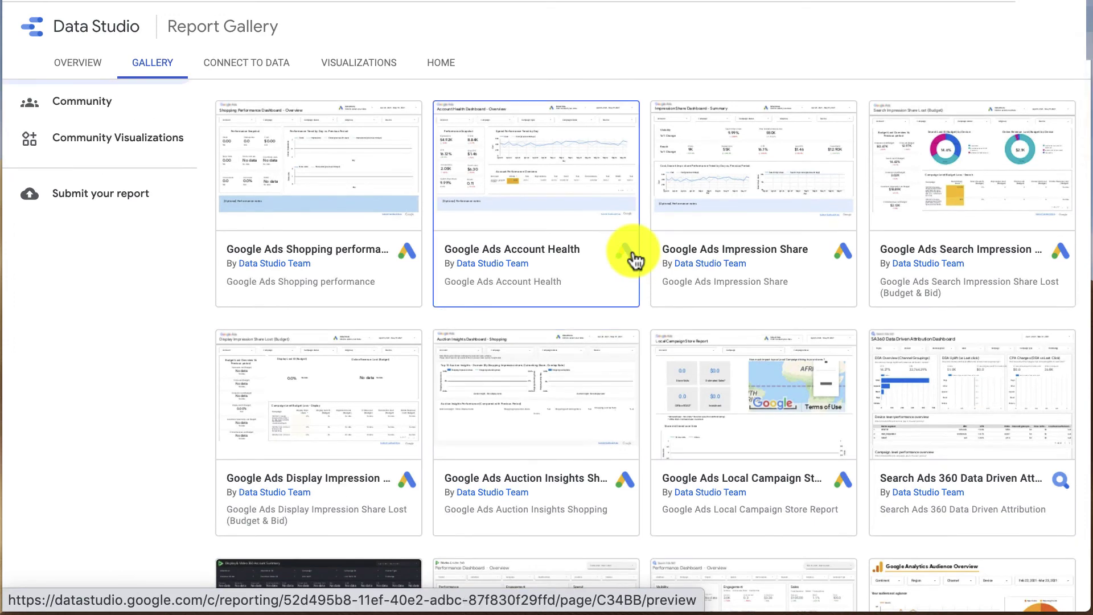
pyautogui.scroll(1, 635, 260)
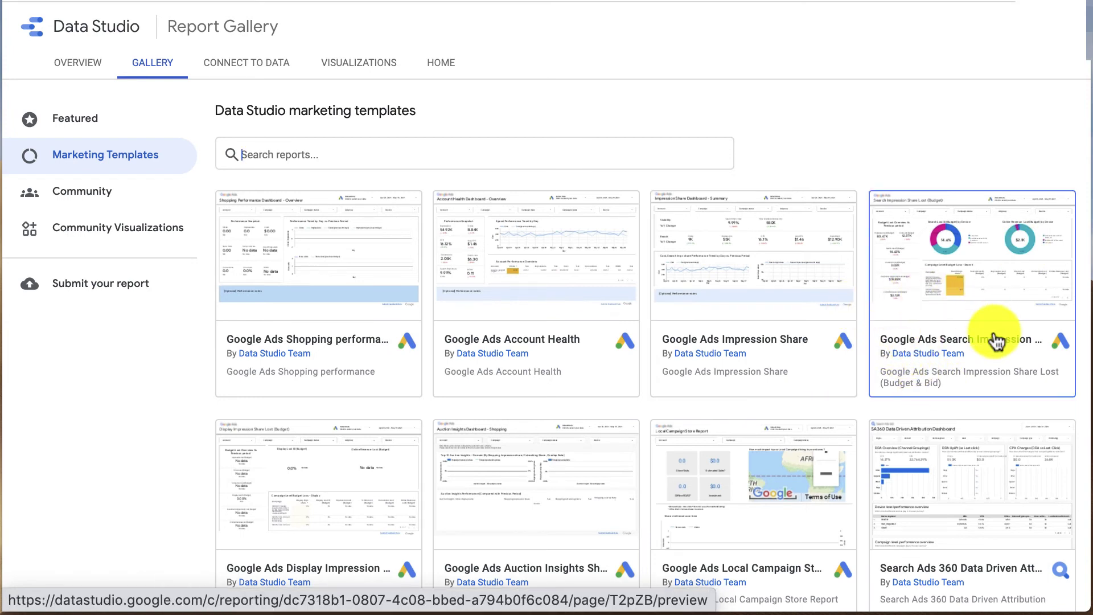
pyautogui.click(962, 263)
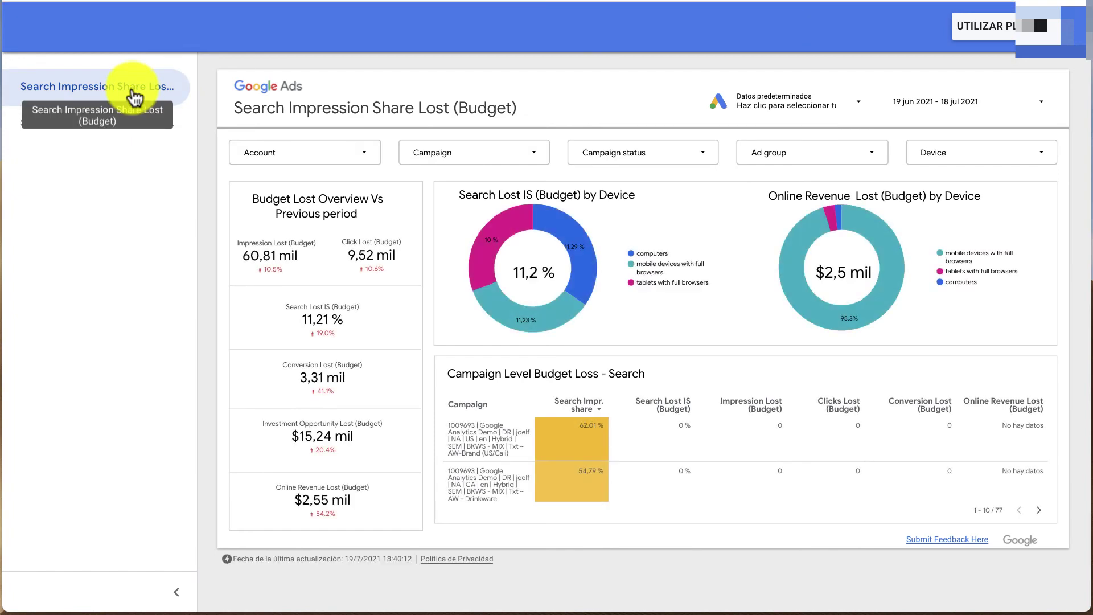
# Start a copy of the template, search the data source list, and choose to create a new data source.
pyautogui.click(989, 26)
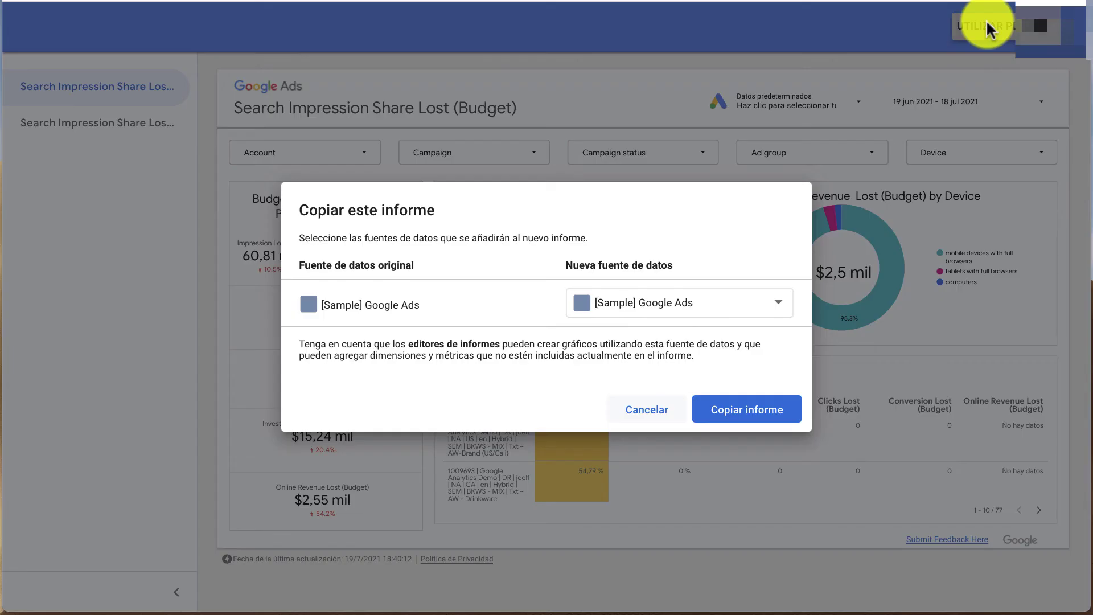
pyautogui.click(684, 311)
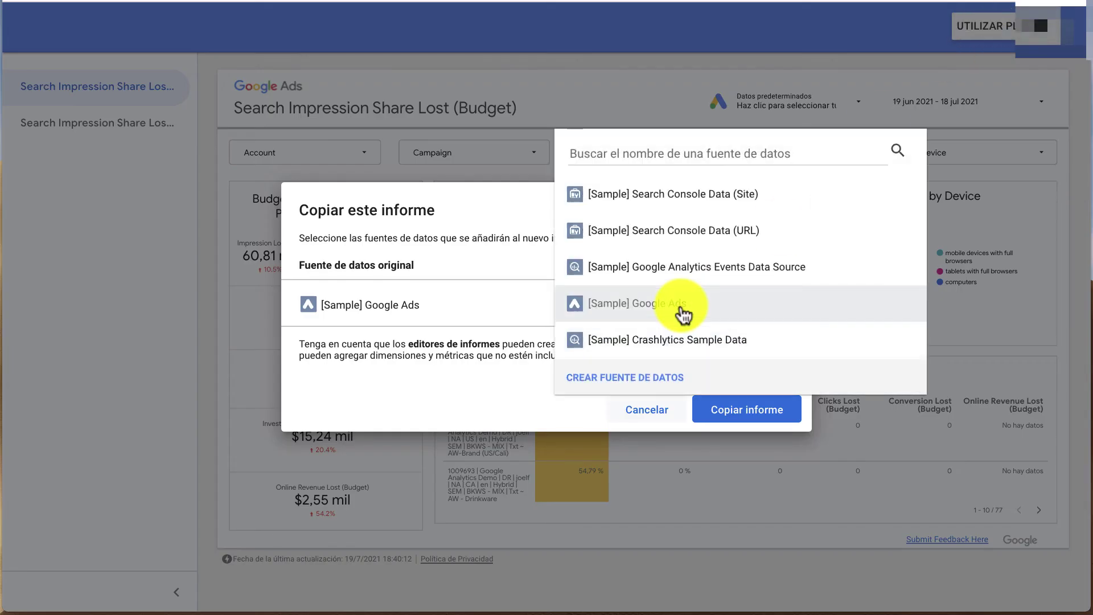
pyautogui.click(735, 148)
pyautogui.write('m')
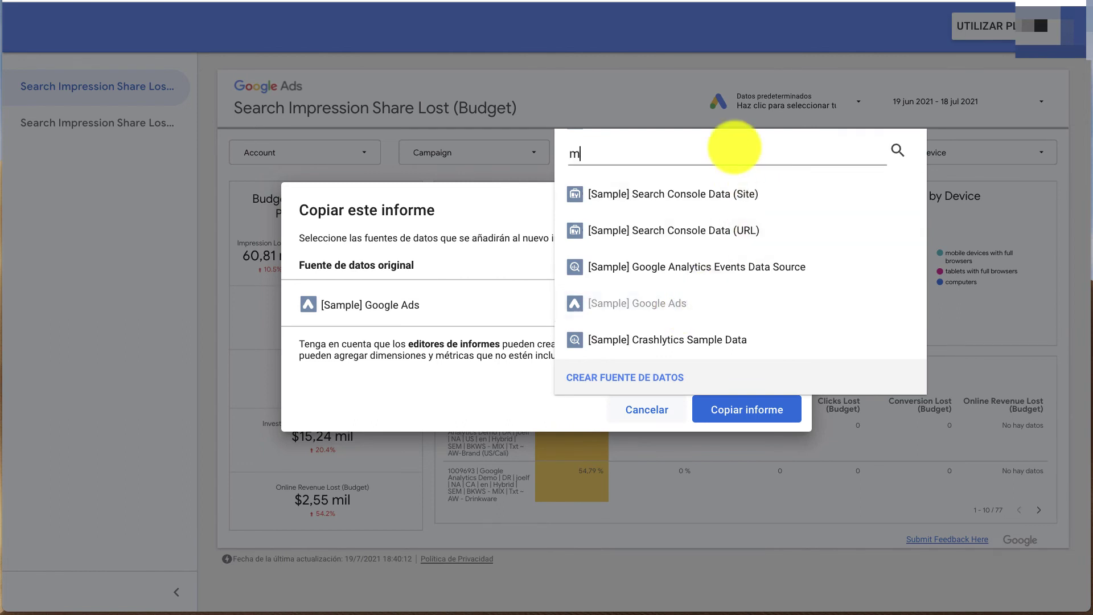
pyautogui.write('cc')
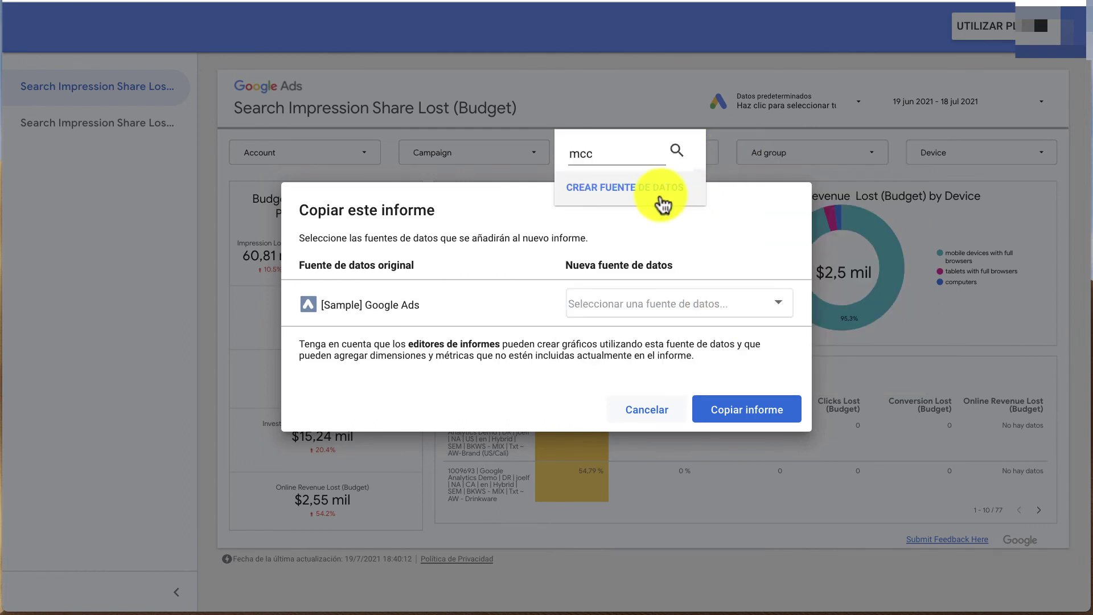
pyautogui.click(663, 204)
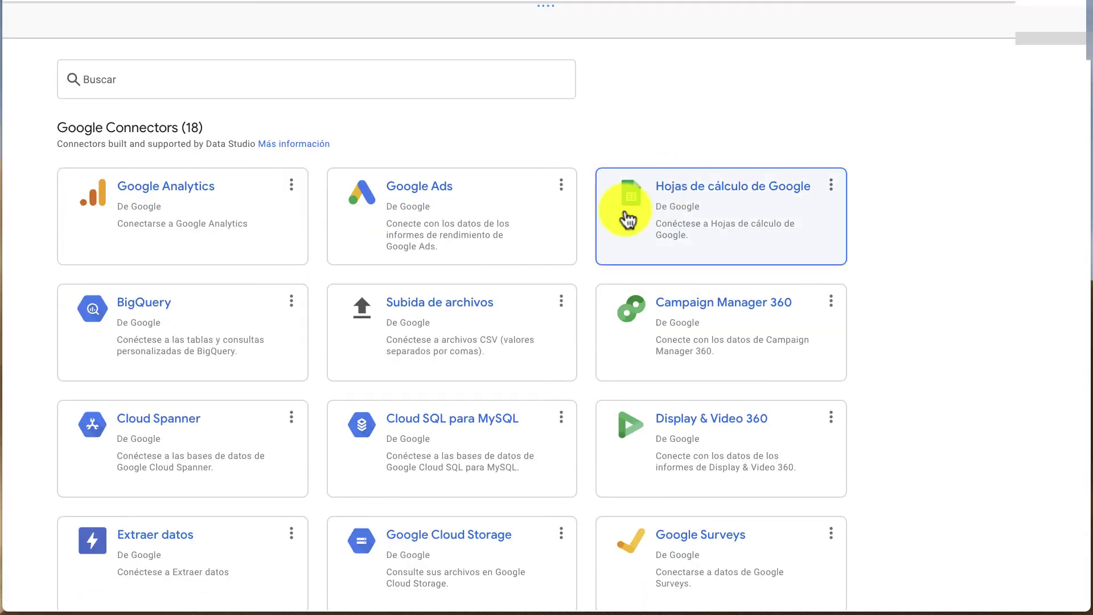
# Connect the first Google Ads account as data source 'Nombre balbalbalab' and add it to the report.
pyautogui.click(519, 231)
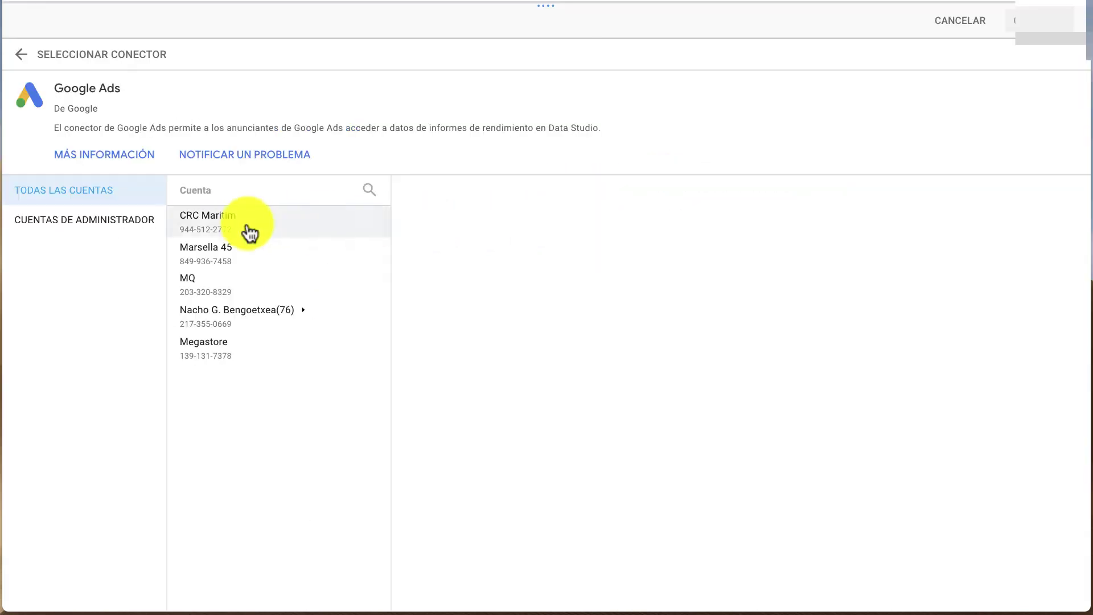
pyautogui.click(278, 226)
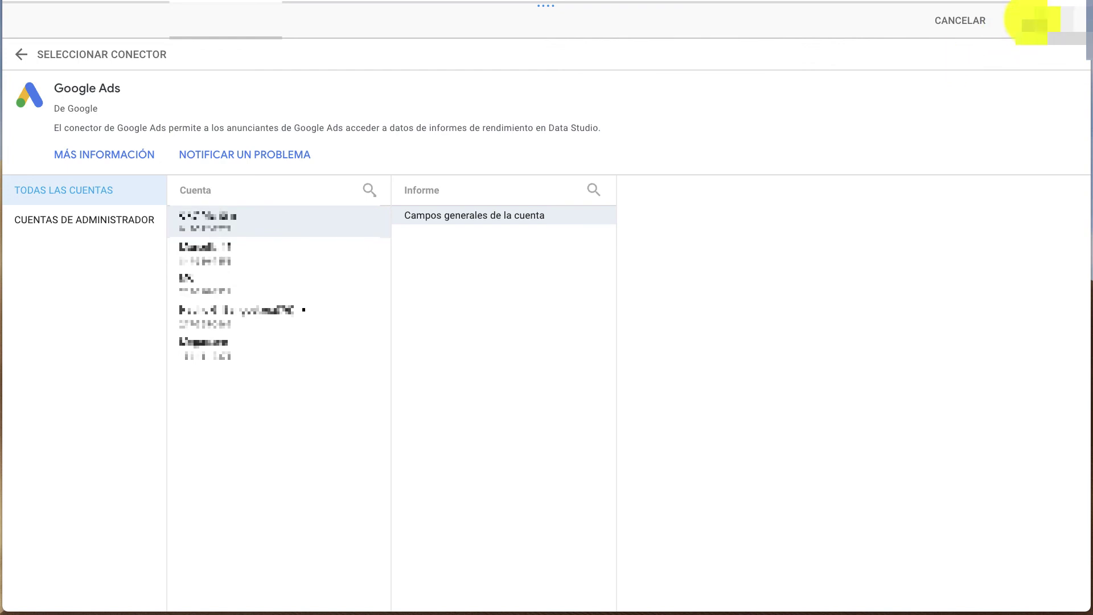
pyautogui.click(1032, 24)
pyautogui.write('balbalbalab')
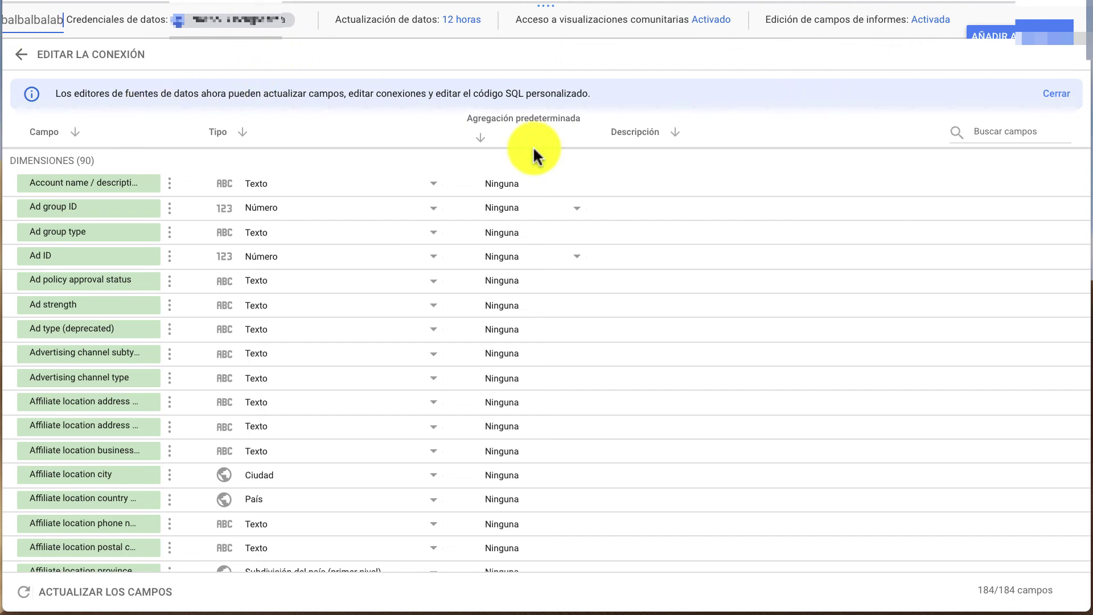
pyautogui.scroll(-10, 894, 163)
pyautogui.scroll(-3, 893, 163)
pyautogui.scroll(13, 894, 162)
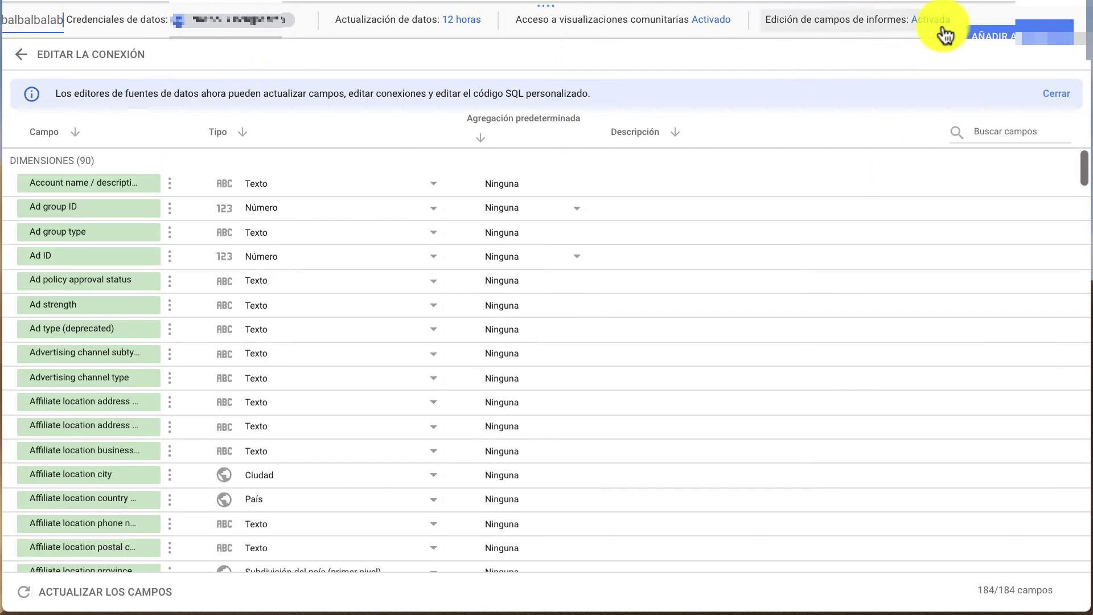
pyautogui.click(992, 34)
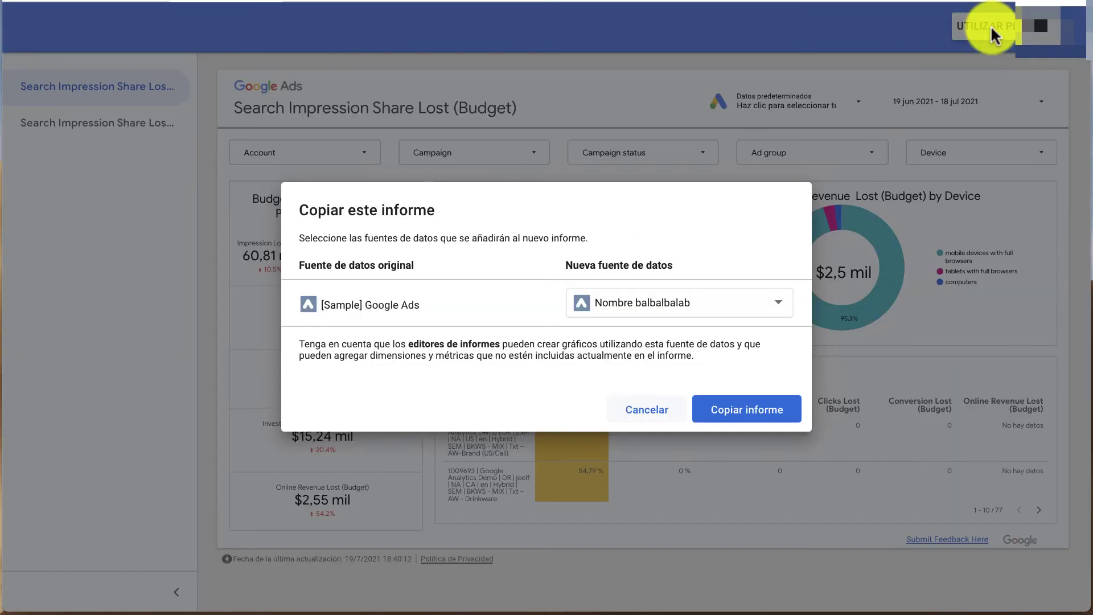
# Confirm Copiar informe to create the report copy with the new Google Ads data source.
pyautogui.click(773, 418)
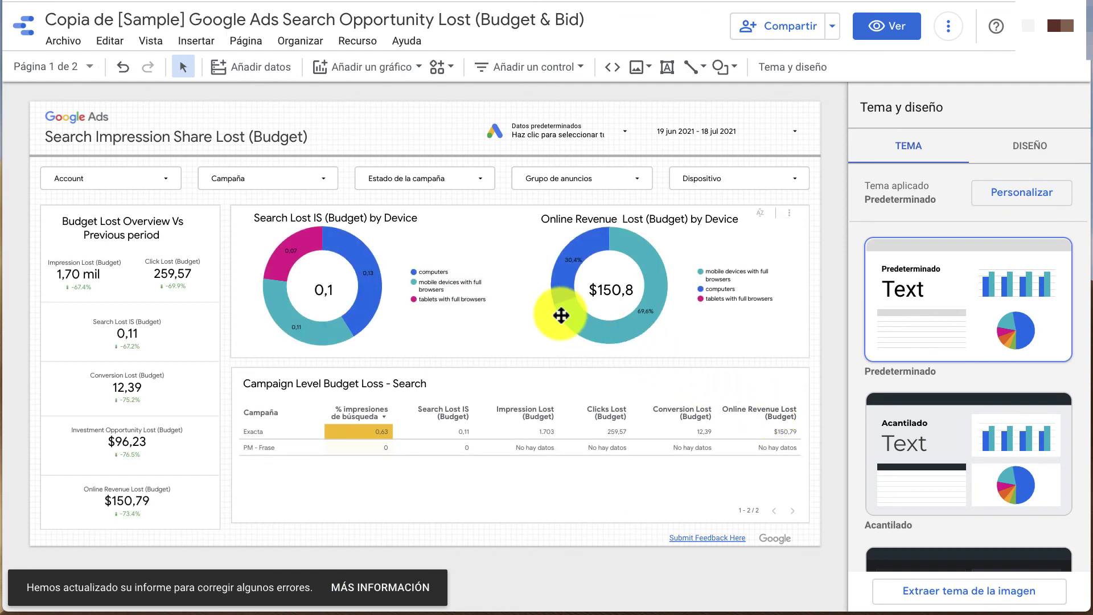
# Format the donut-centre Search Lost IS (Budget) metric as Porcentaje (11,2 %), then go to page 2.
pyautogui.click(334, 304)
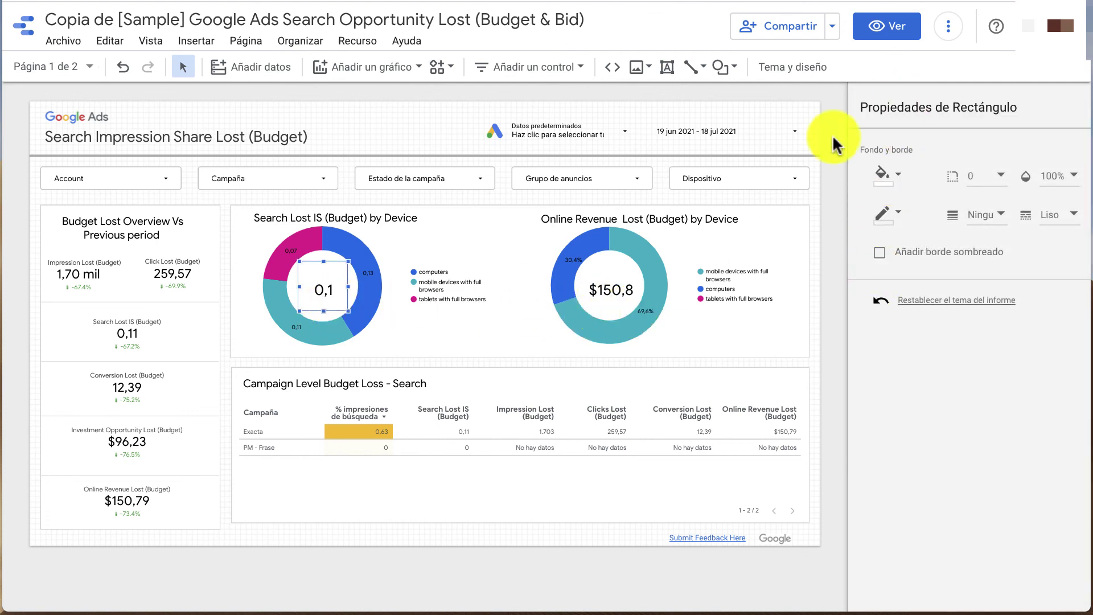
pyautogui.click(324, 288)
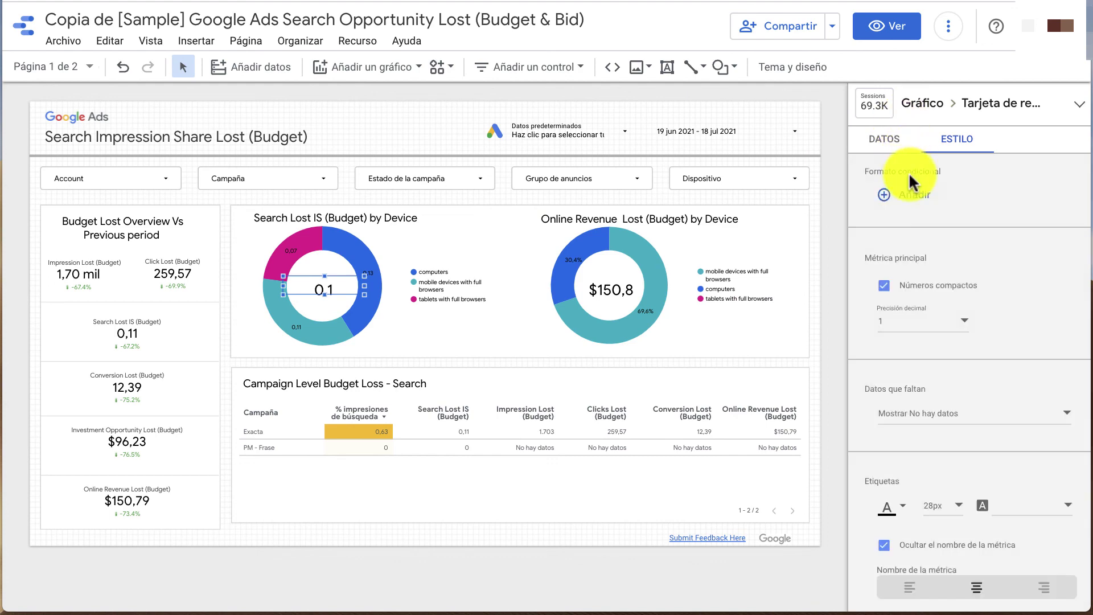
pyautogui.click(916, 288)
pyautogui.scroll(-10, 915, 288)
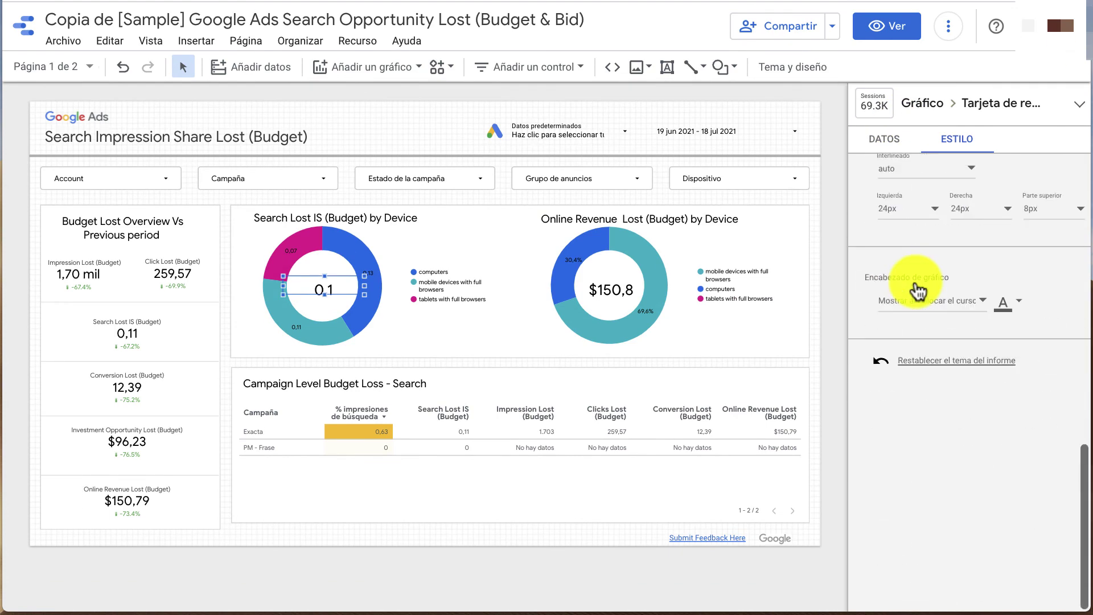
pyautogui.click(891, 145)
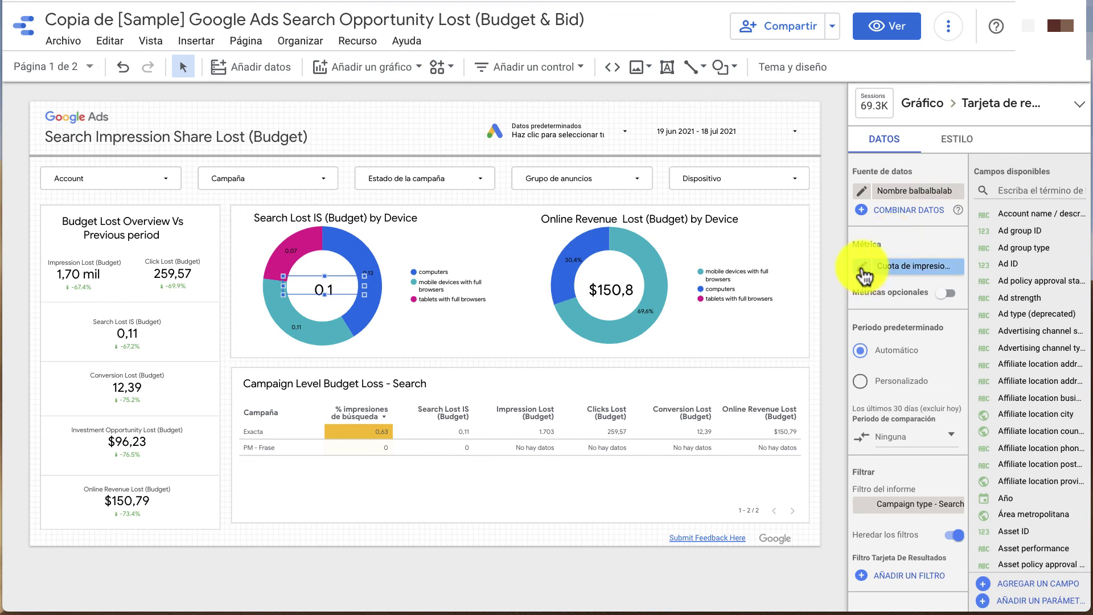
pyautogui.click(871, 266)
pyautogui.click(734, 411)
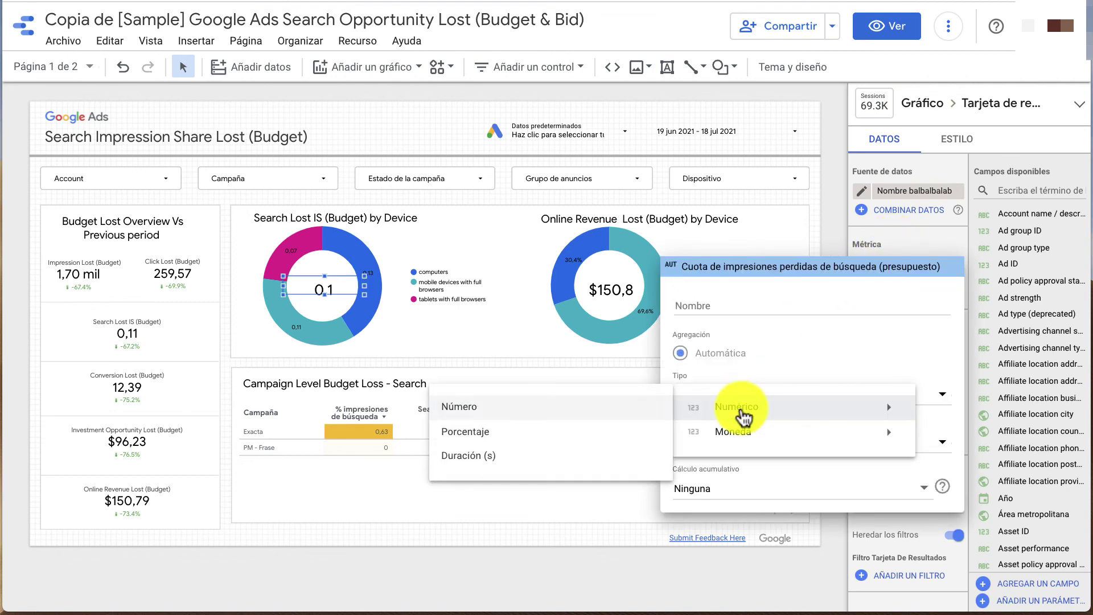
pyautogui.click(566, 431)
pyautogui.click(473, 323)
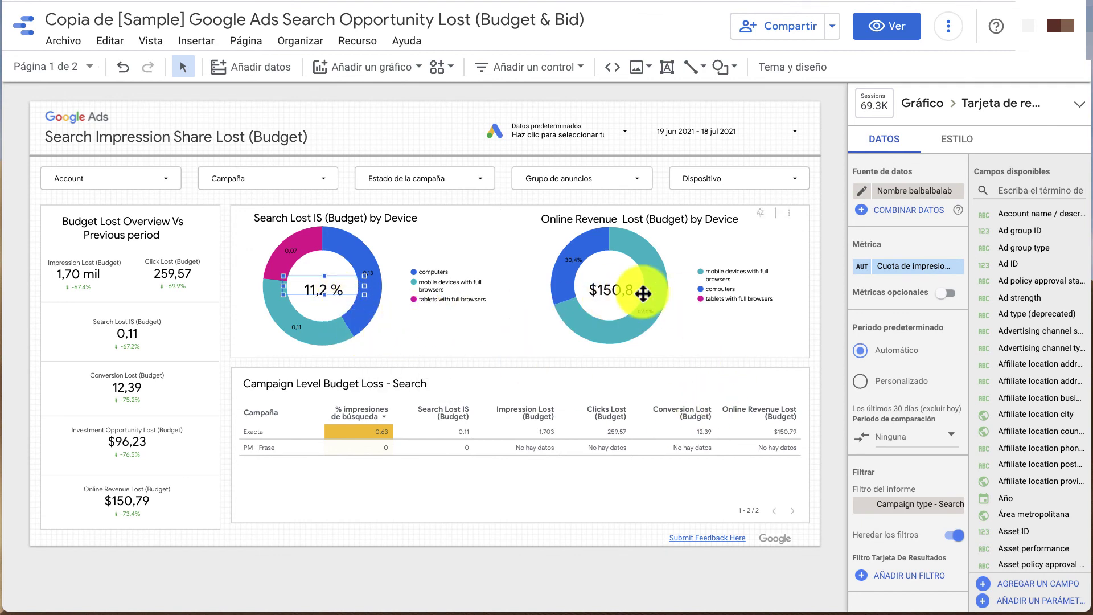
pyautogui.click(86, 66)
pyautogui.click(154, 171)
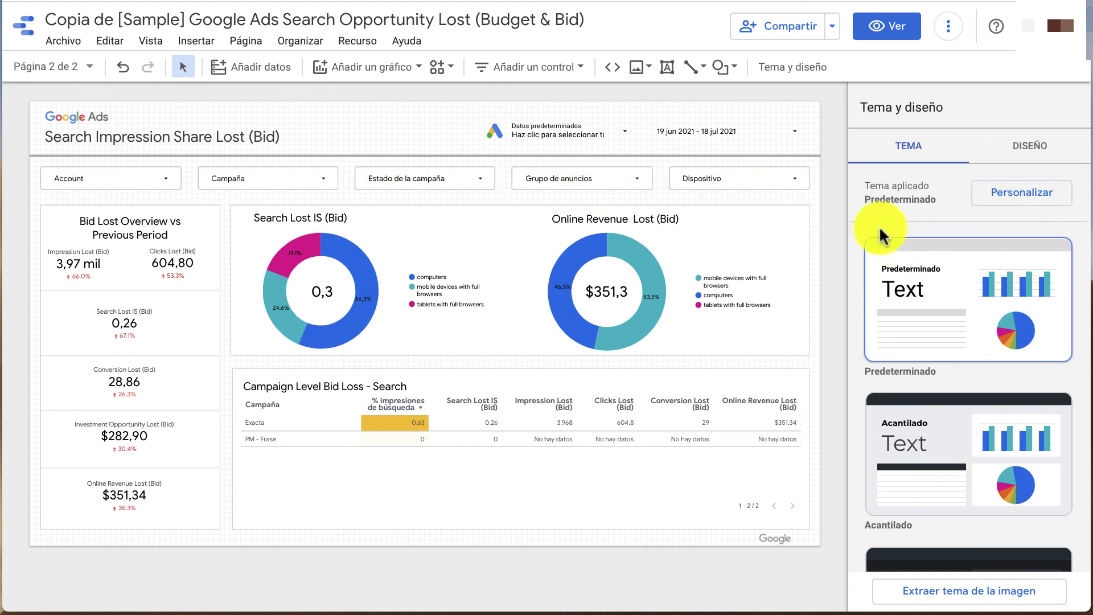
# Switch the copied report to view mode with Ver.
pyautogui.click(899, 35)
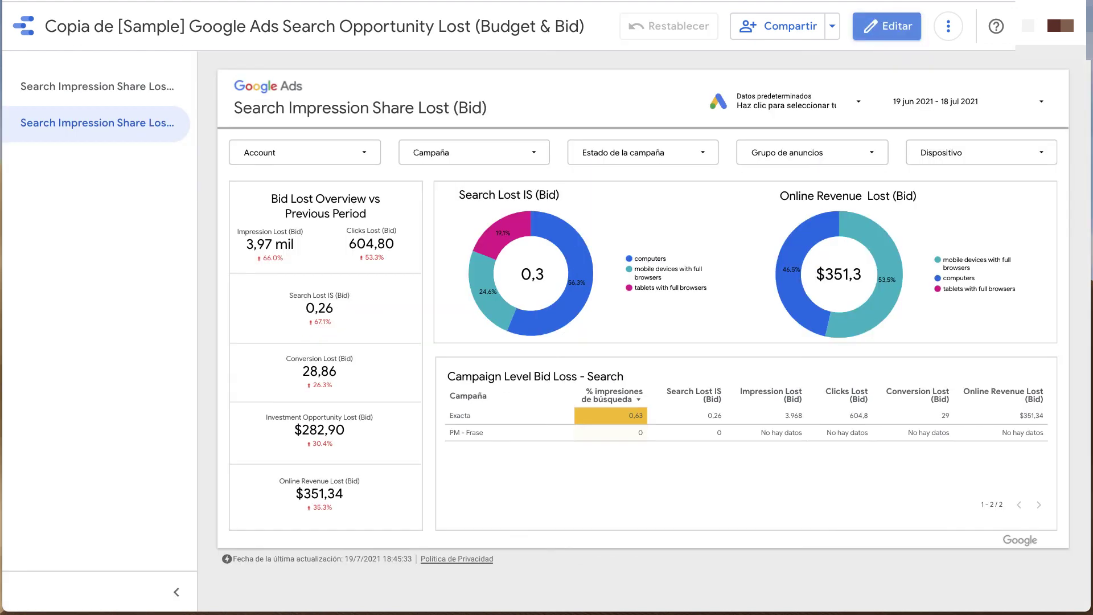